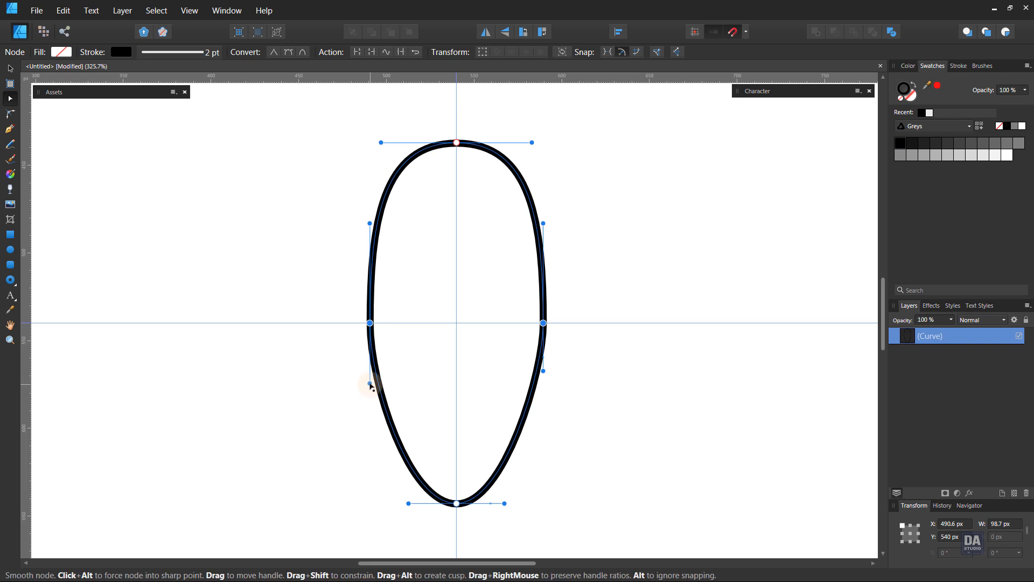
Step: Shorten the left node's lower handle to match the right, then raise the bottom node to give a flatter base and about 134 px height
drag(369, 383, 369, 371)
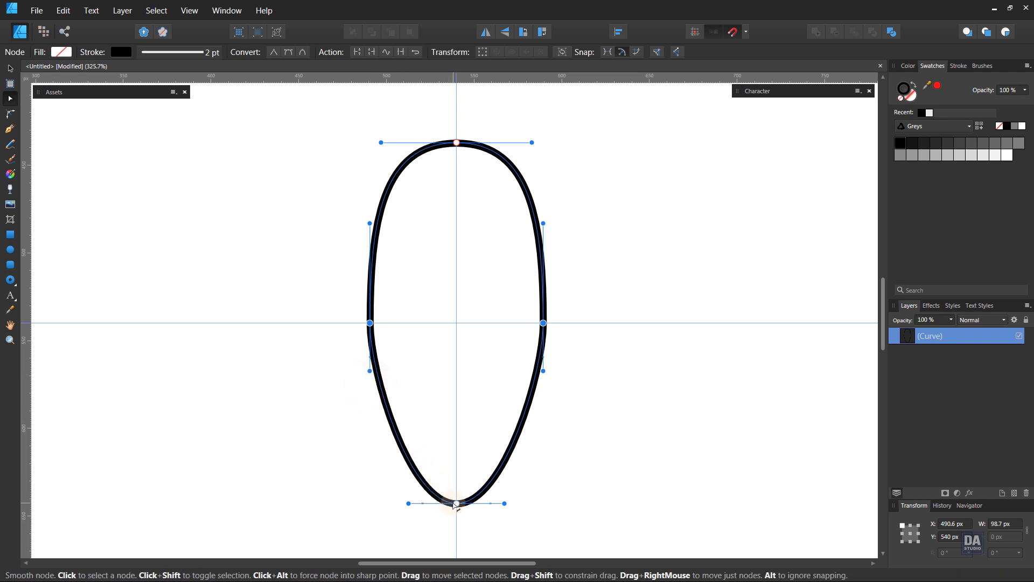
drag(455, 504, 454, 377)
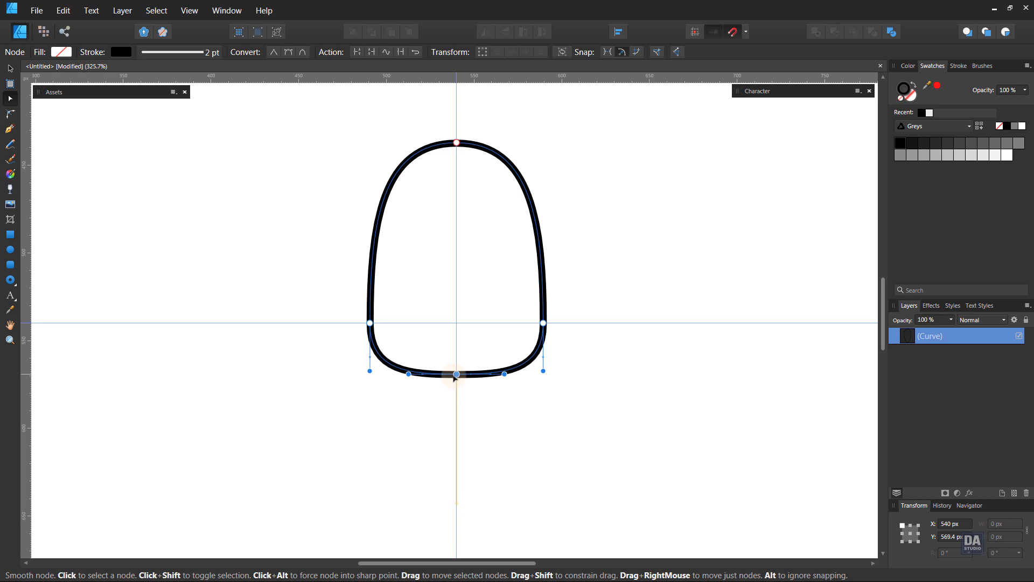
click(507, 413)
Step: Duplicate the curve, shrink the copy around its centre to about 84.6 × 114.8 px and move it down onto the original's base
click(972, 337)
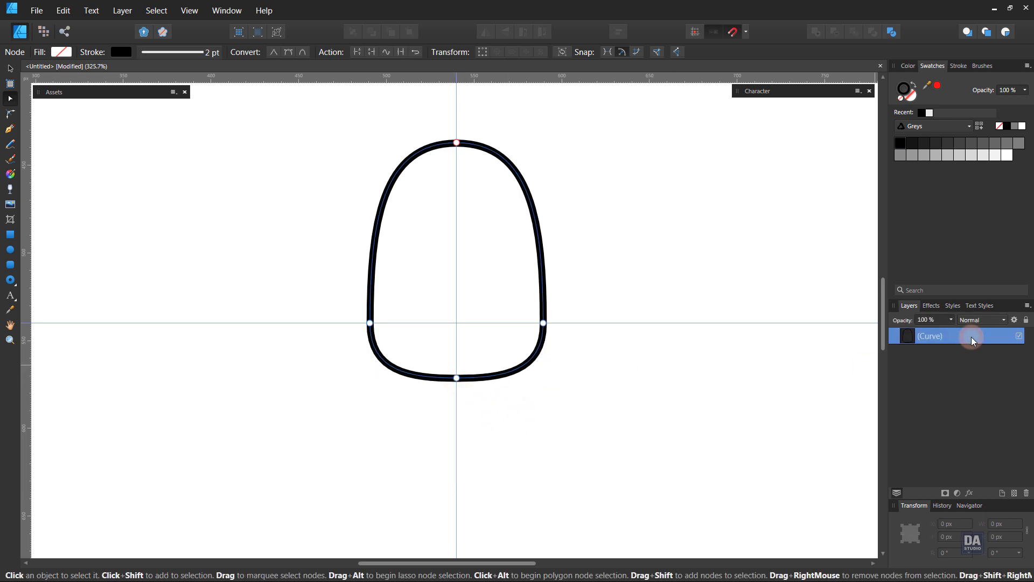
right_click(972, 337)
click(935, 154)
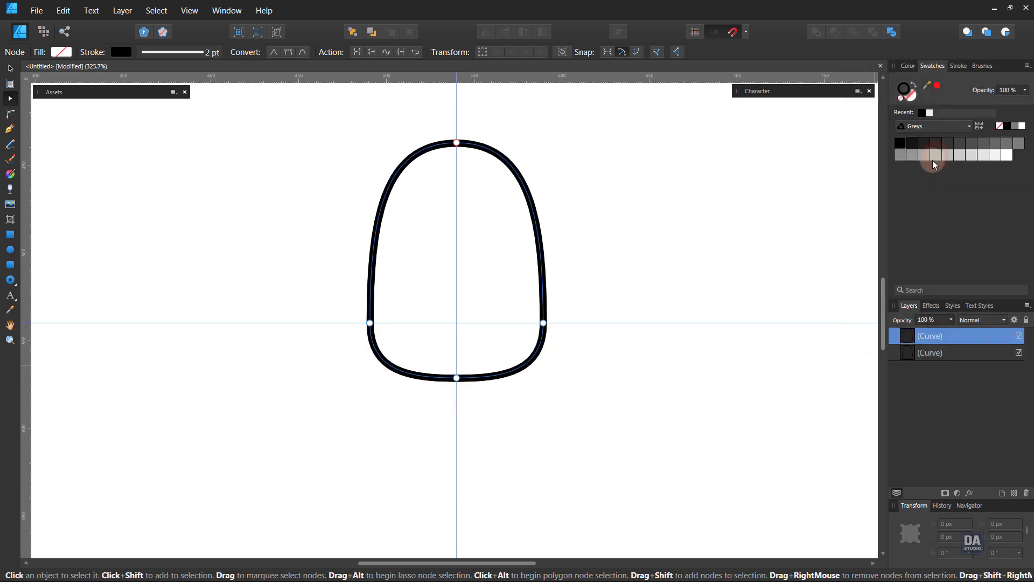
key(v)
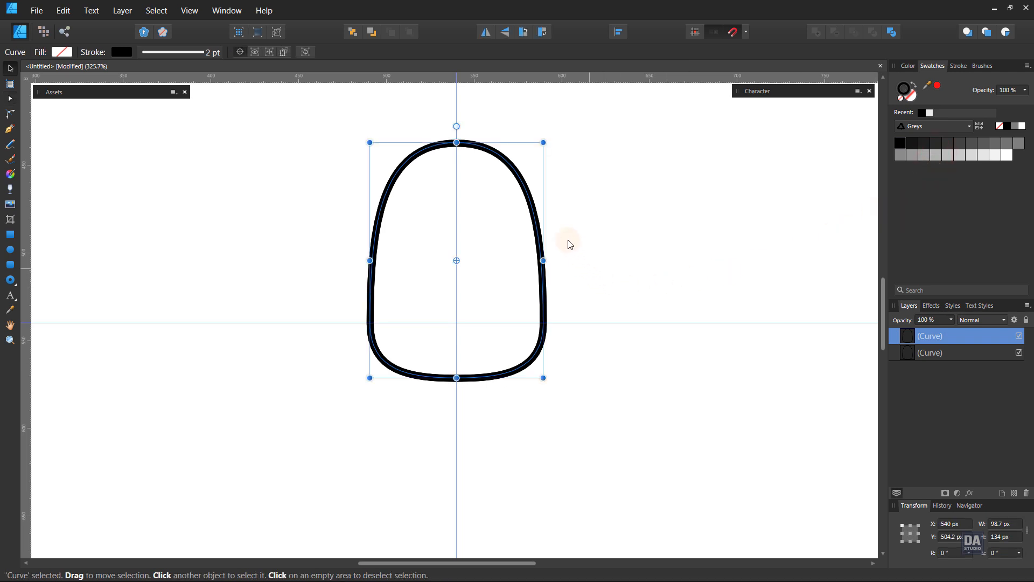
drag(543, 142, 531, 158)
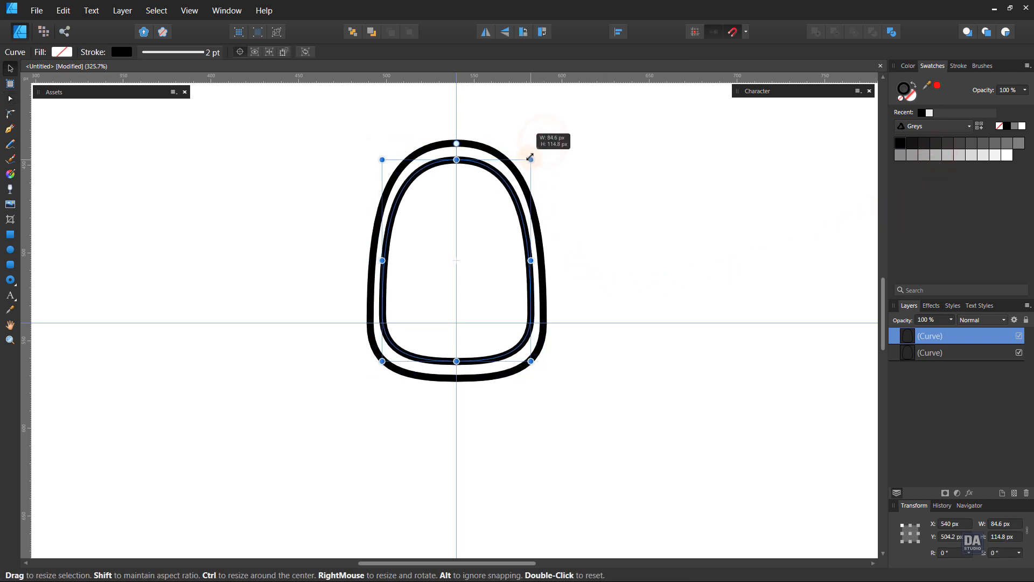
drag(458, 196, 473, 182)
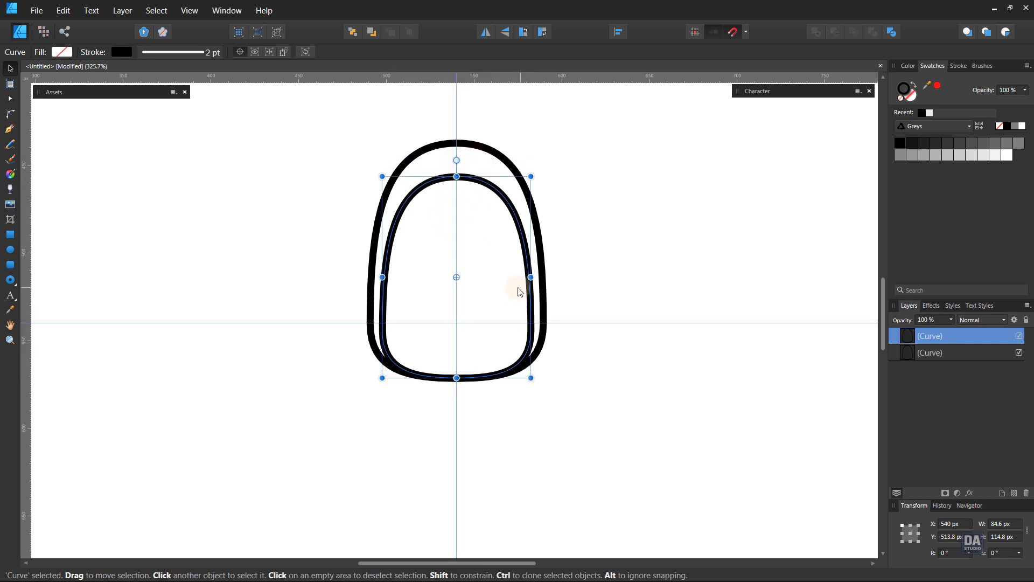
Step: Resize the inner curve to about 91.3 px wide and 104.6 px high, keeping it centred on the vertical guide and its base in place
scroll(449, 216, up, 3)
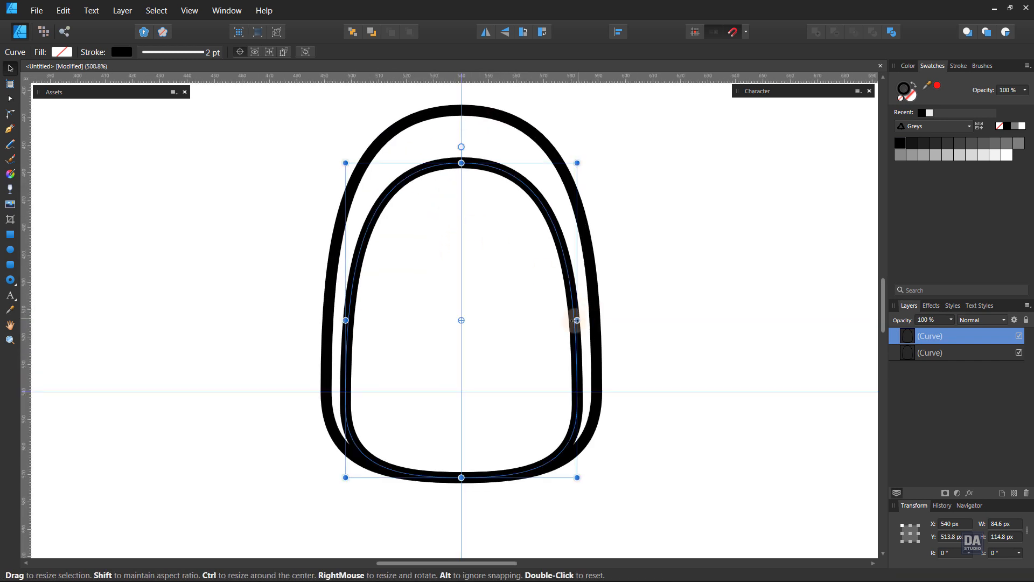
drag(574, 322, 582, 313)
drag(461, 164, 462, 194)
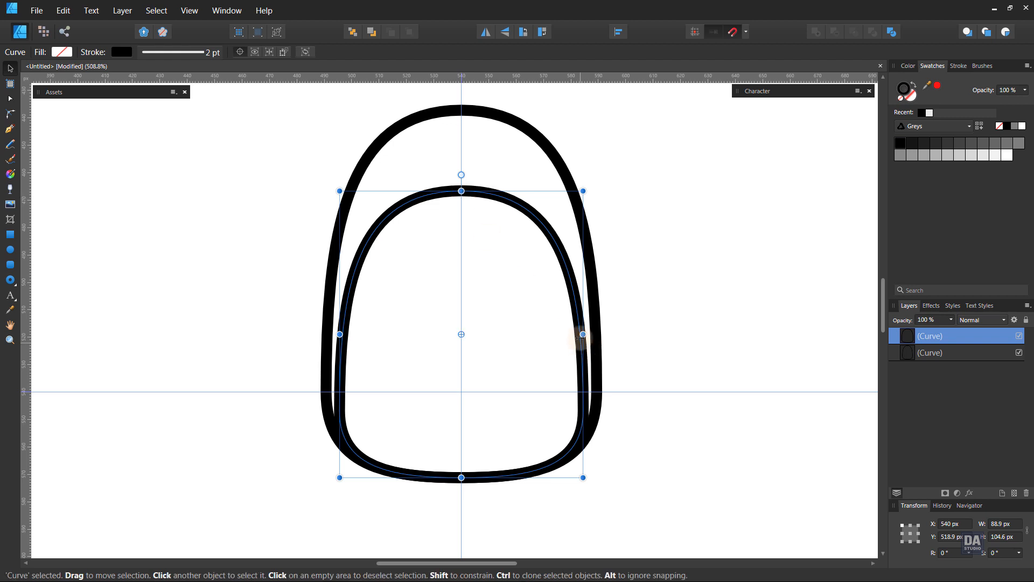
drag(584, 337, 586, 336)
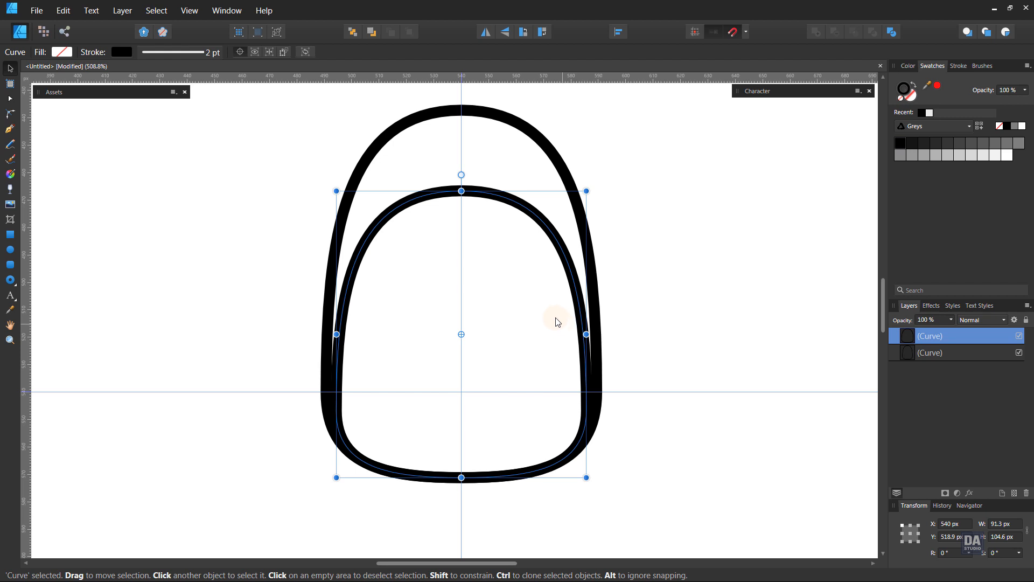
Step: Shorten both handles of the inner curve's top node by equal amounts to narrow its arch symmetrically
key(a)
click(461, 191)
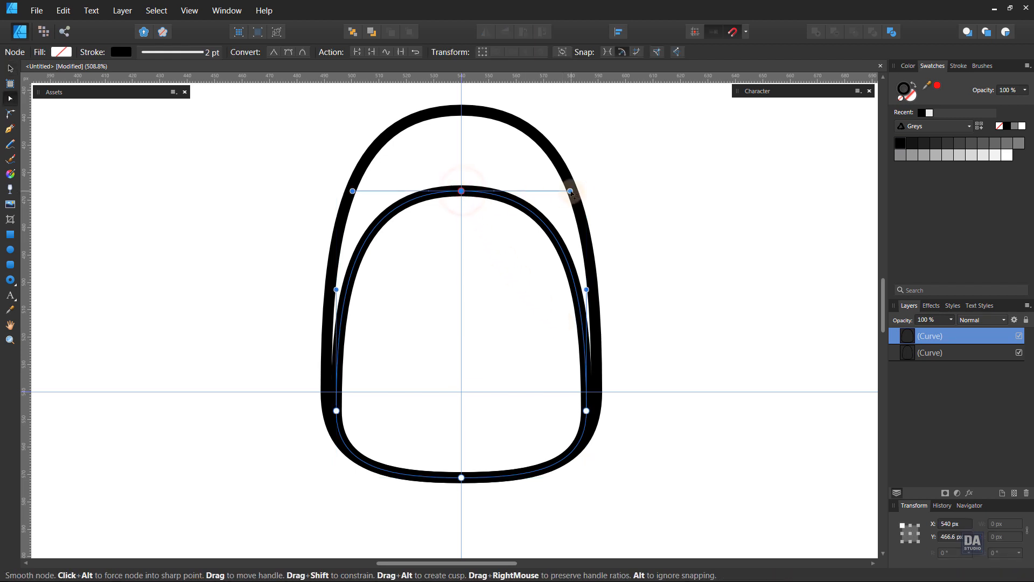
drag(571, 191, 557, 191)
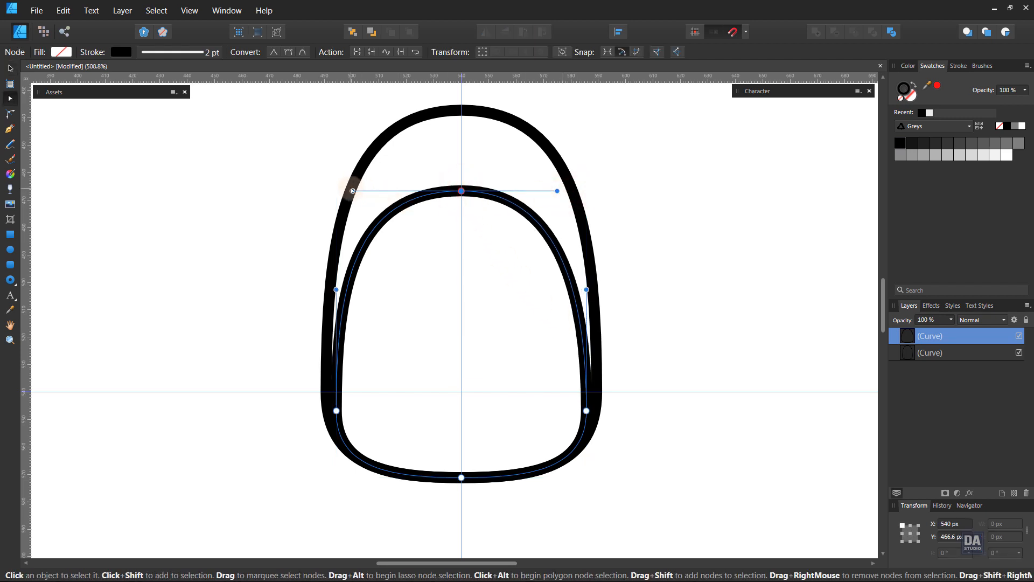
drag(352, 190, 364, 192)
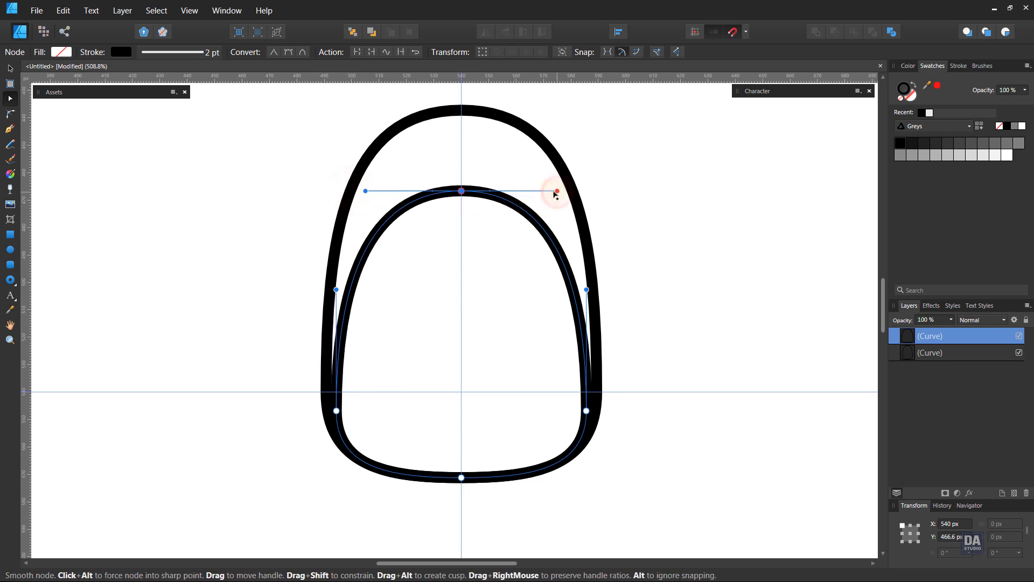
click(505, 259)
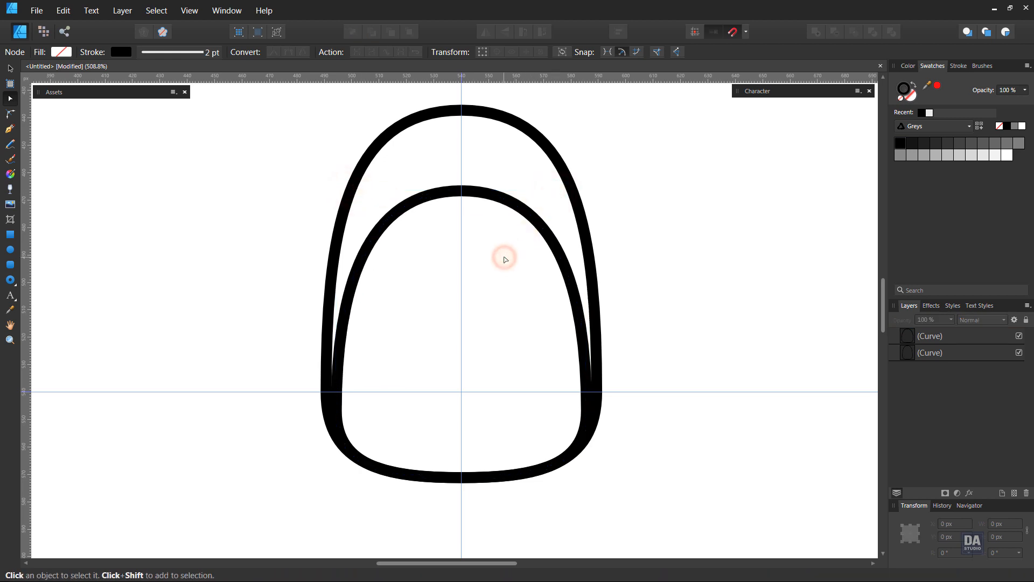
Step: Clip one curve inside the other by nesting the two curve layers, with the larger outline as the parent
key(v)
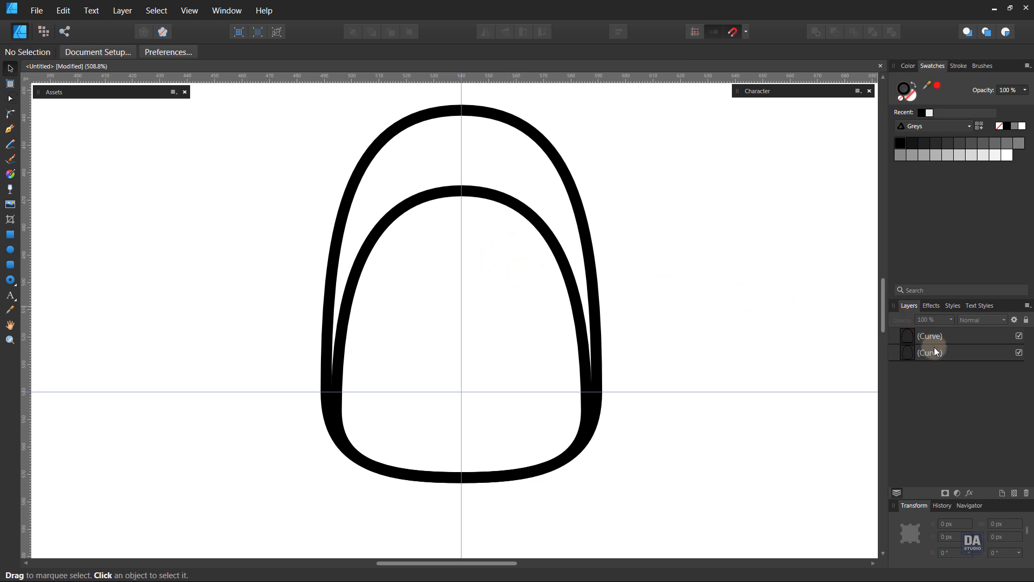
drag(935, 351, 932, 343)
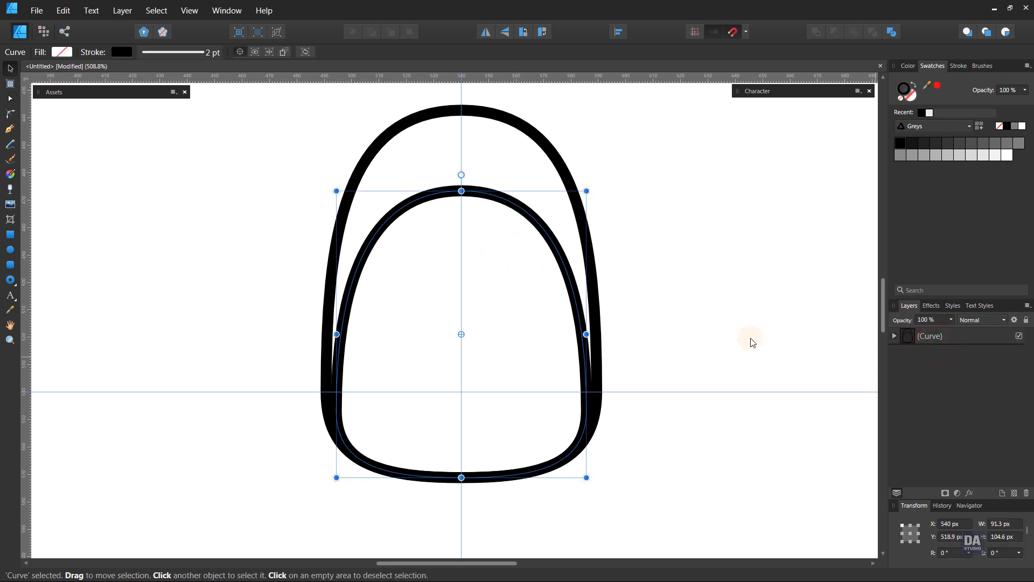
click(494, 268)
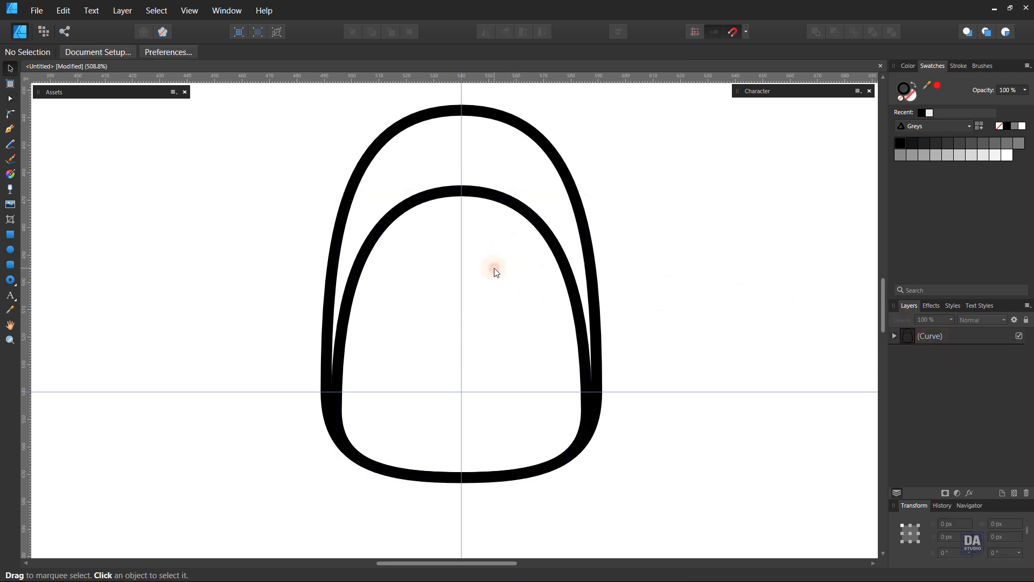
Step: Draw an ellipse centred on the guide intersection, about 58.8 px wide, and extend its top until it is about 100.6 px high
click(10, 250)
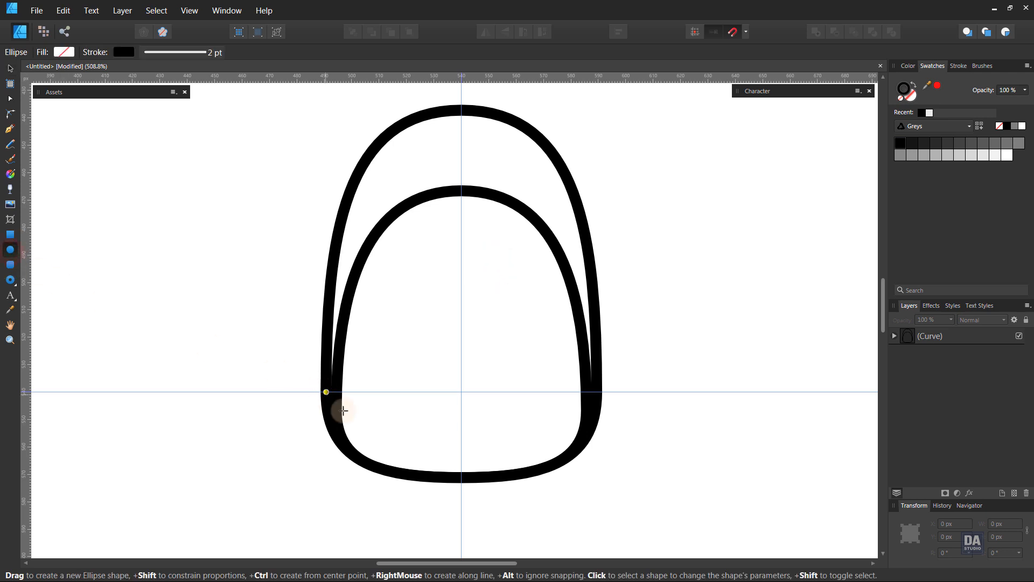
drag(462, 392, 540, 515)
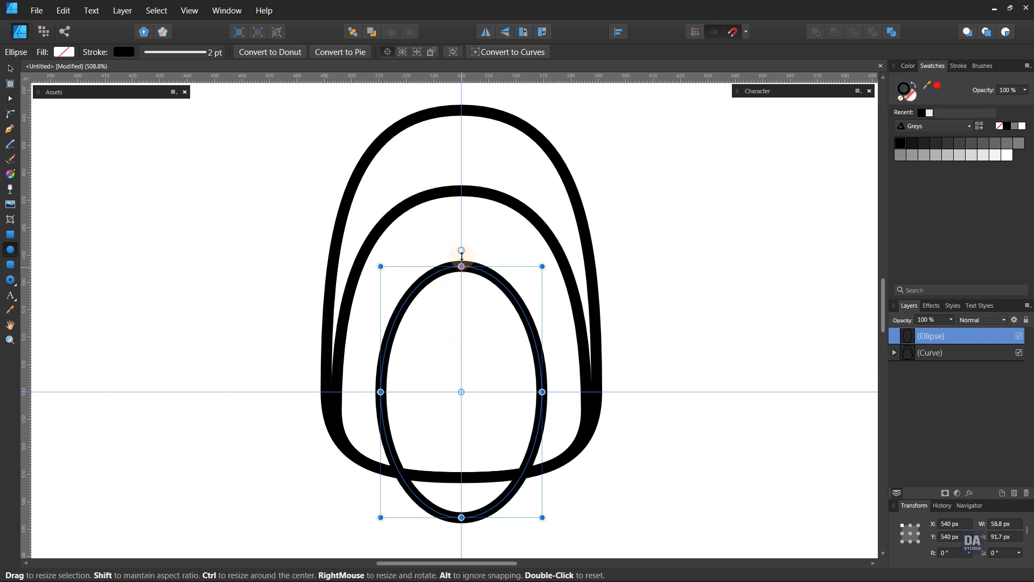
drag(466, 267, 462, 241)
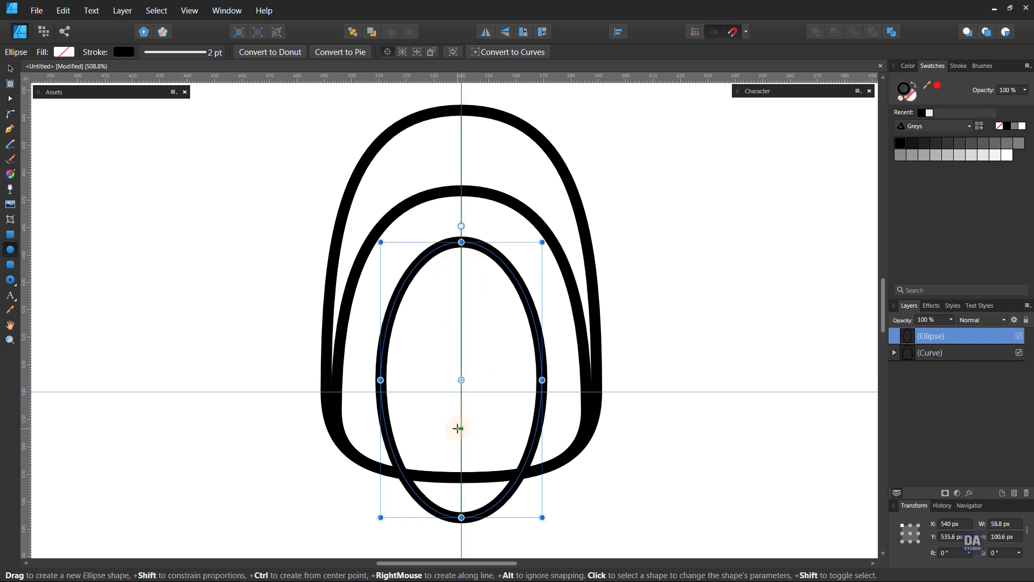
Step: Resize the ellipse symmetrically to about 74.1 × 130.7 px, extending it below the base, and clip it inside the outer curve
key(v)
scroll(460, 428, down, 2)
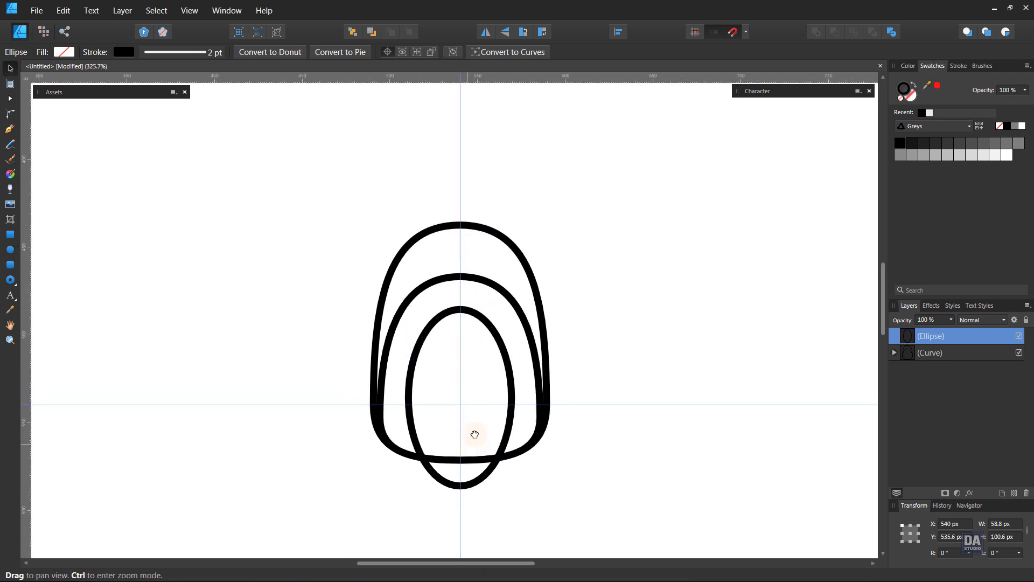
drag(474, 434, 466, 496)
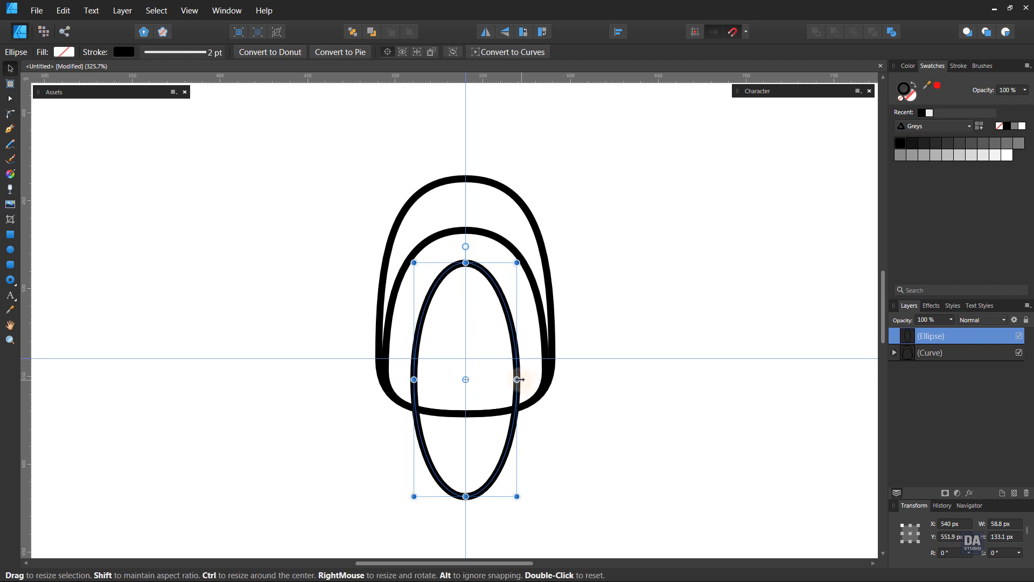
drag(518, 379, 529, 379)
drag(466, 262, 464, 268)
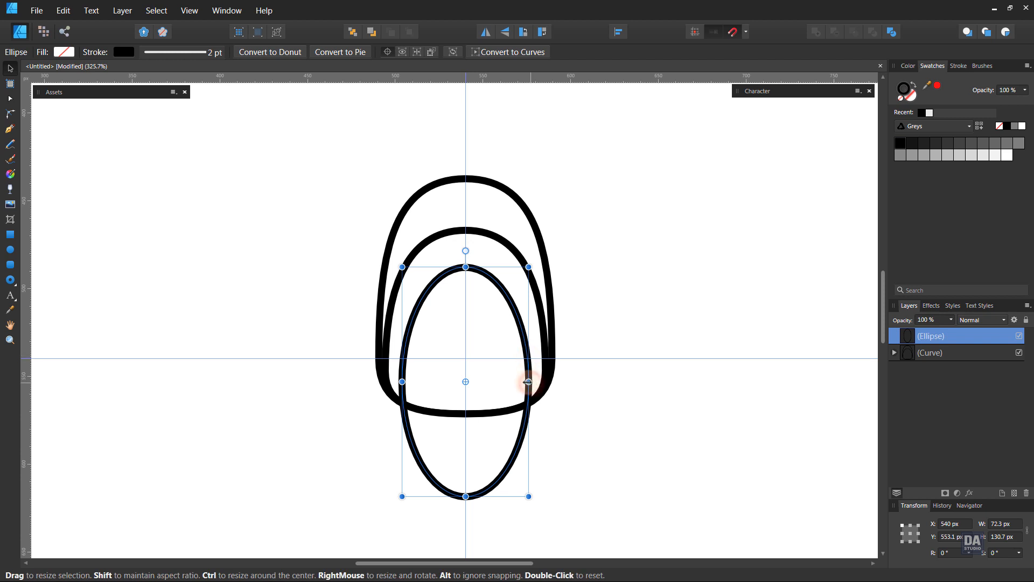
mouse_move(528, 382)
mouse_down()
mouse_move(539, 381)
mouse_move(530, 381)
mouse_up()
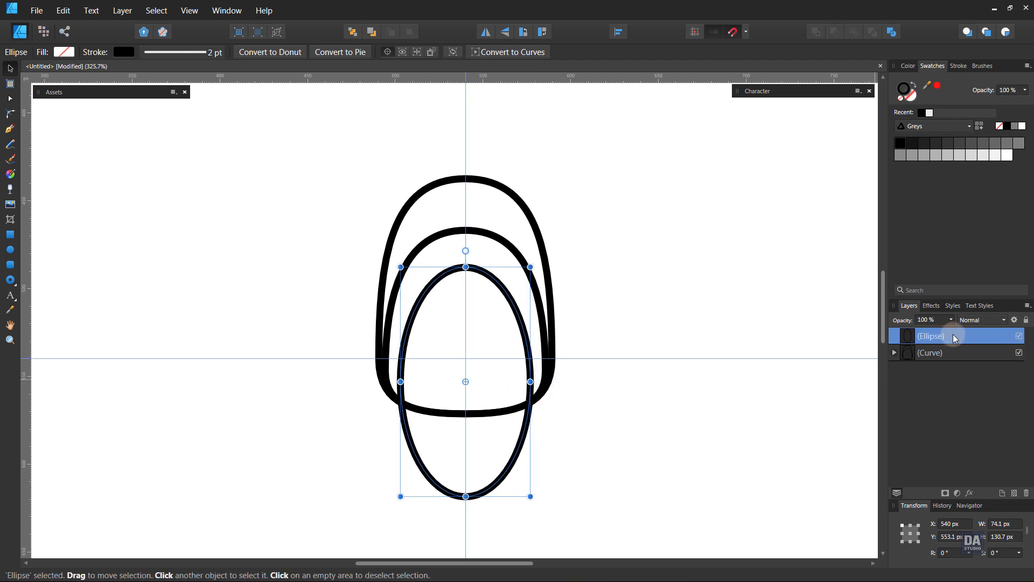
mouse_move(916, 341)
mouse_down()
mouse_move(919, 361)
mouse_move(926, 345)
mouse_move(908, 340)
mouse_up()
click(596, 370)
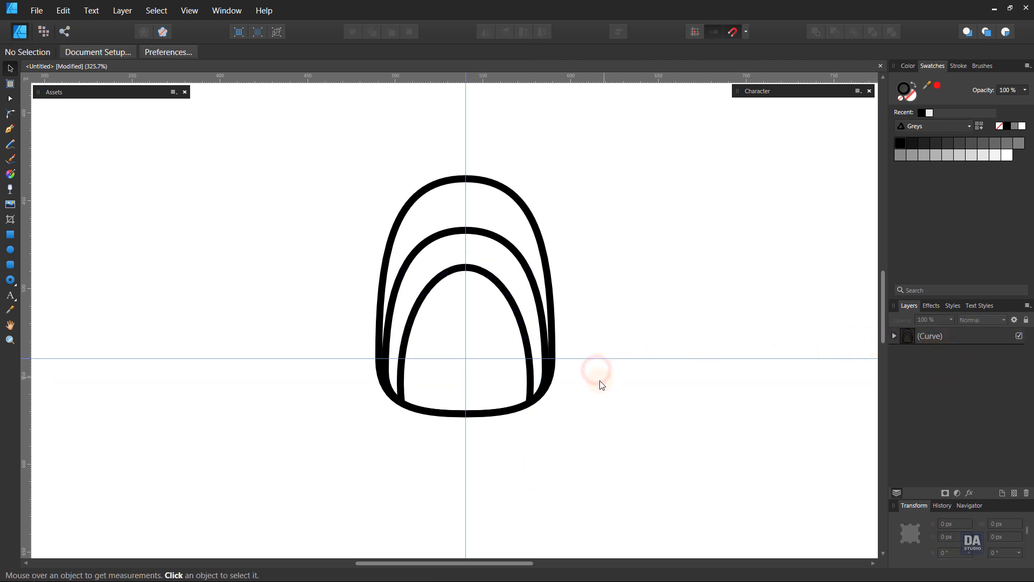
Step: Raise the clipped ellipse's top to a height of about 134.6 px and raise the middle curve's top slightly to even the spacing
scroll(457, 362, up, 2)
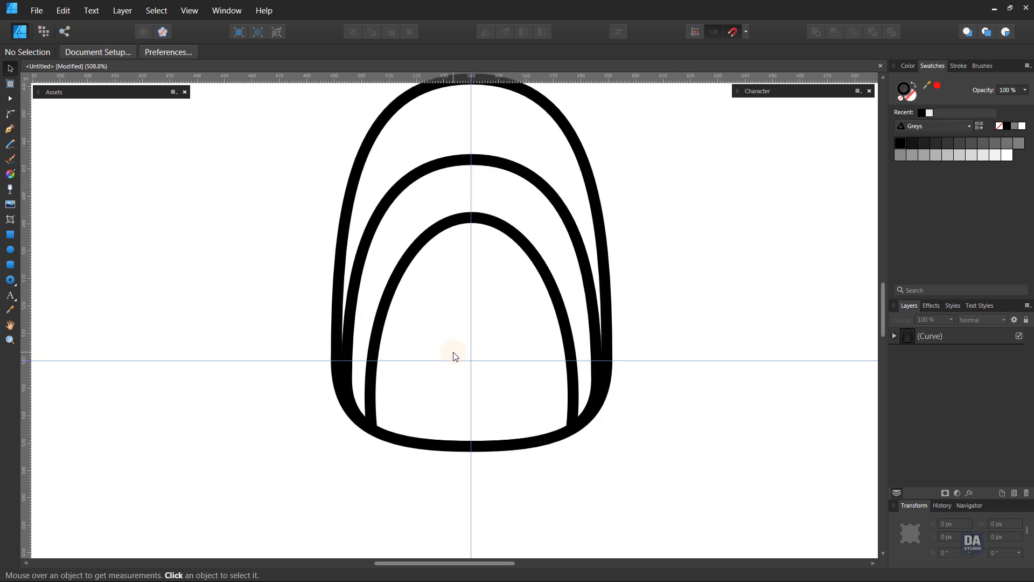
click(474, 219)
drag(469, 210, 471, 202)
drag(489, 148, 490, 187)
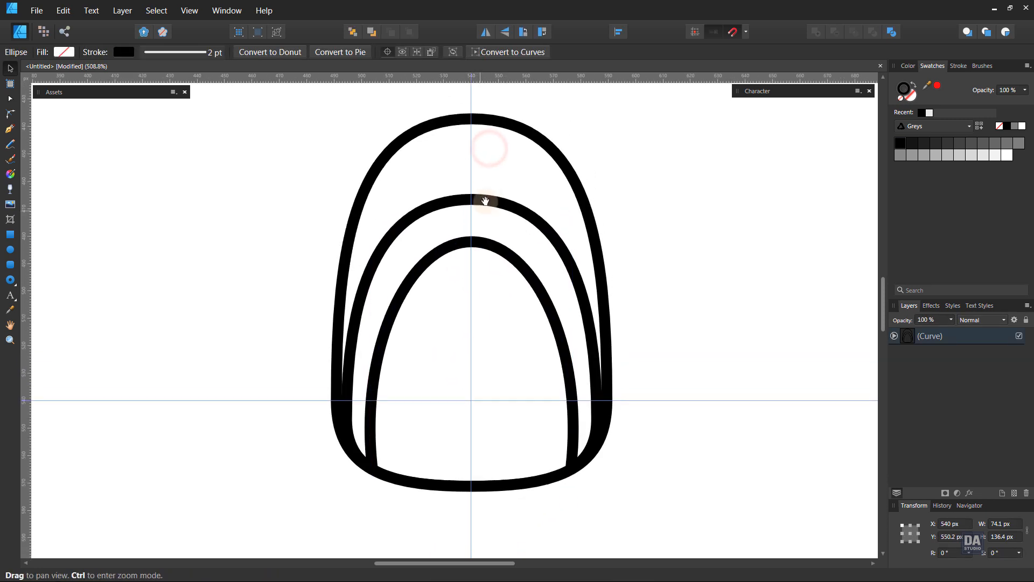
drag(471, 241, 470, 246)
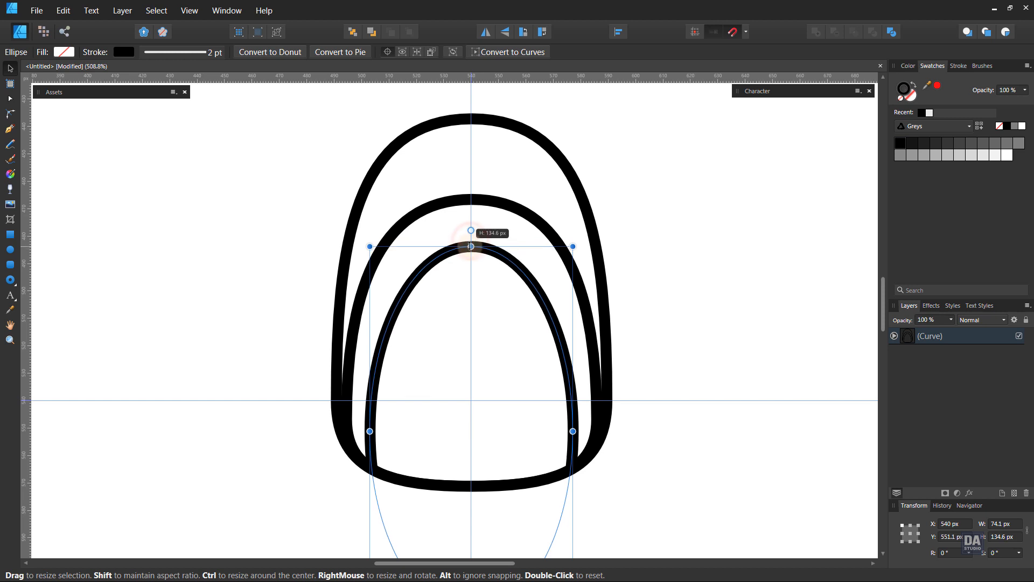
click(473, 201)
mouse_move(471, 201)
mouse_down()
mouse_move(471, 184)
mouse_move(471, 195)
mouse_up()
click(515, 361)
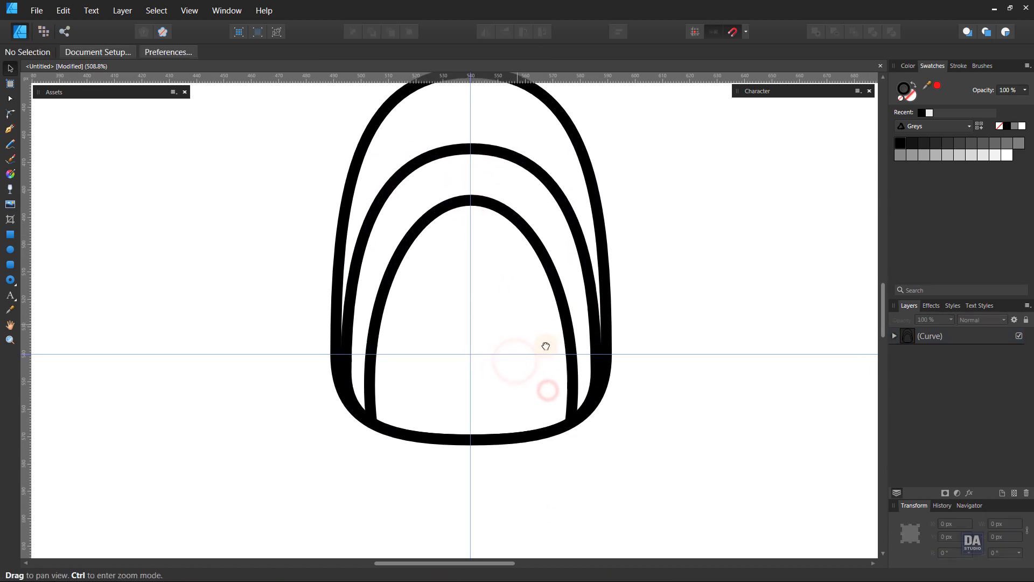
Step: Move the whole clipped shape straight up so its base rests on the horizontal guide
drag(566, 383, 507, 381)
key(ctrl+space)
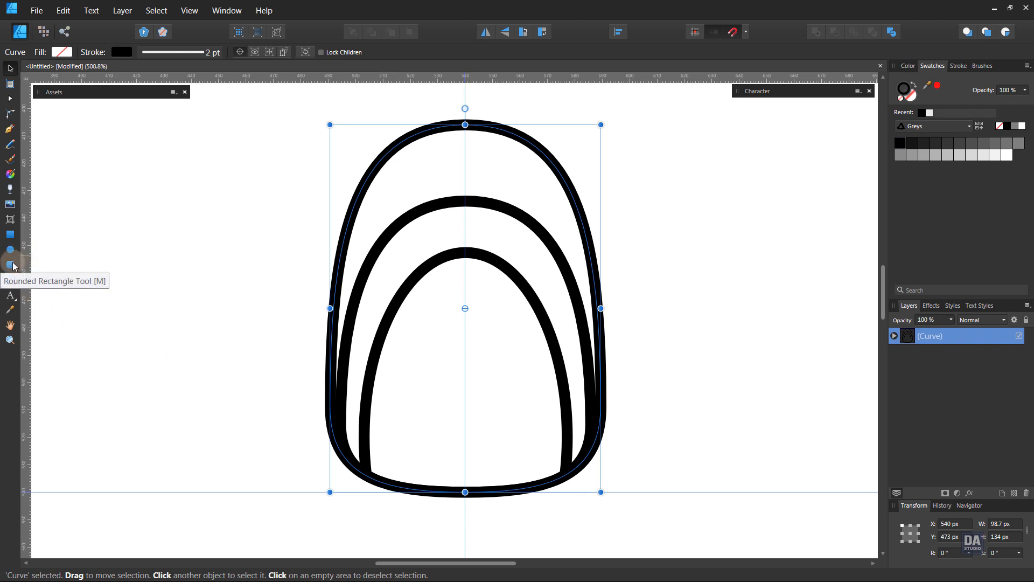
Step: Draw a vertical Pen line about 61 px long from the centre of the base up along the vertical guide
click(10, 130)
click(491, 432)
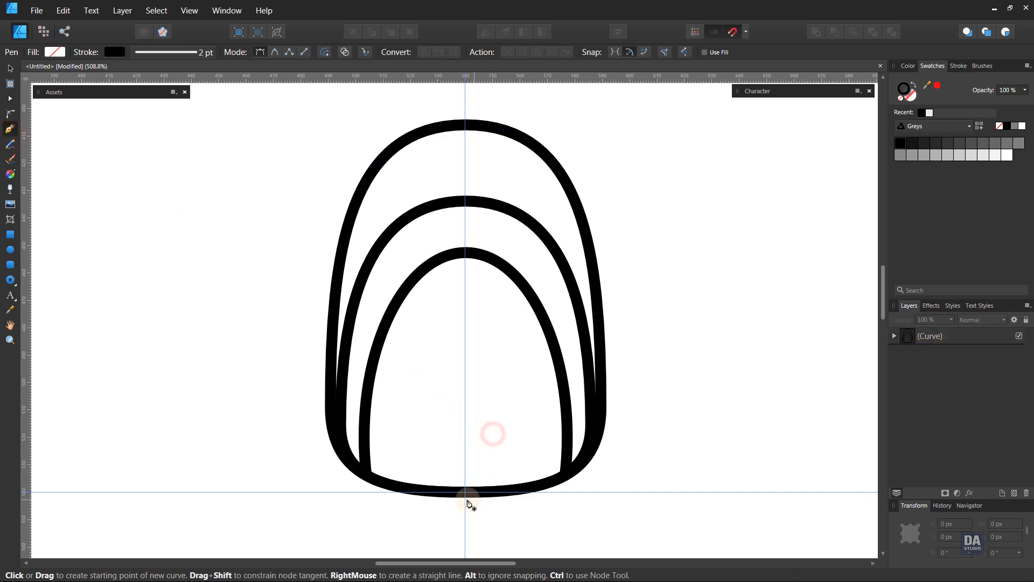
click(465, 492)
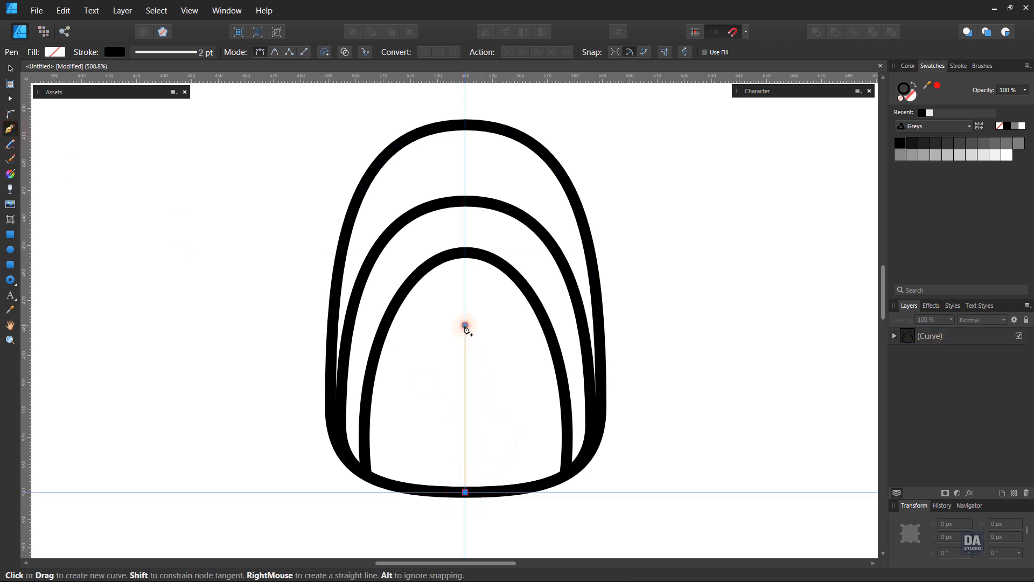
click(465, 327)
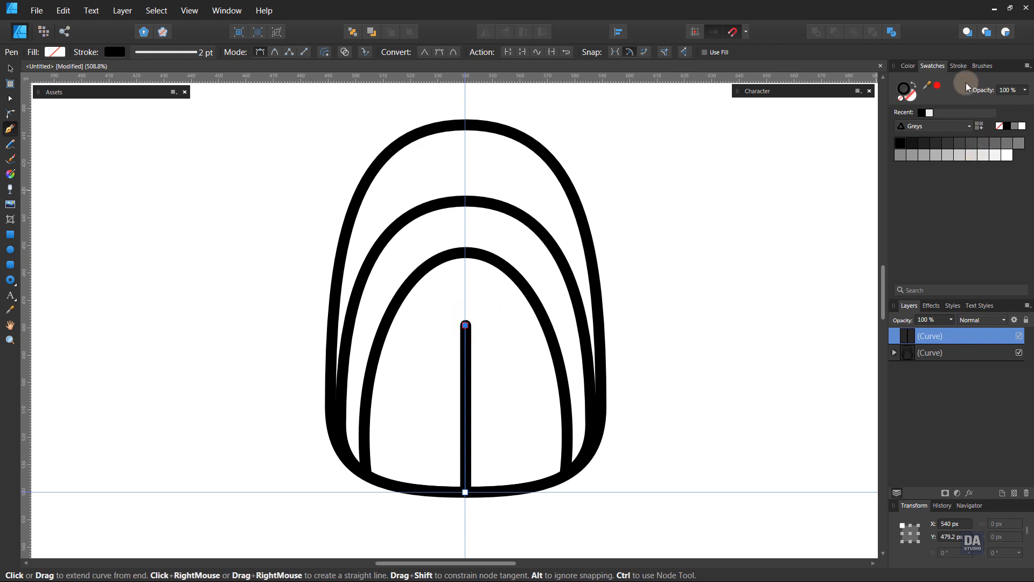
Step: Taper the vertical line to a point at its upper end by lowering the end of its stroke pressure profile to zero
click(958, 66)
click(991, 229)
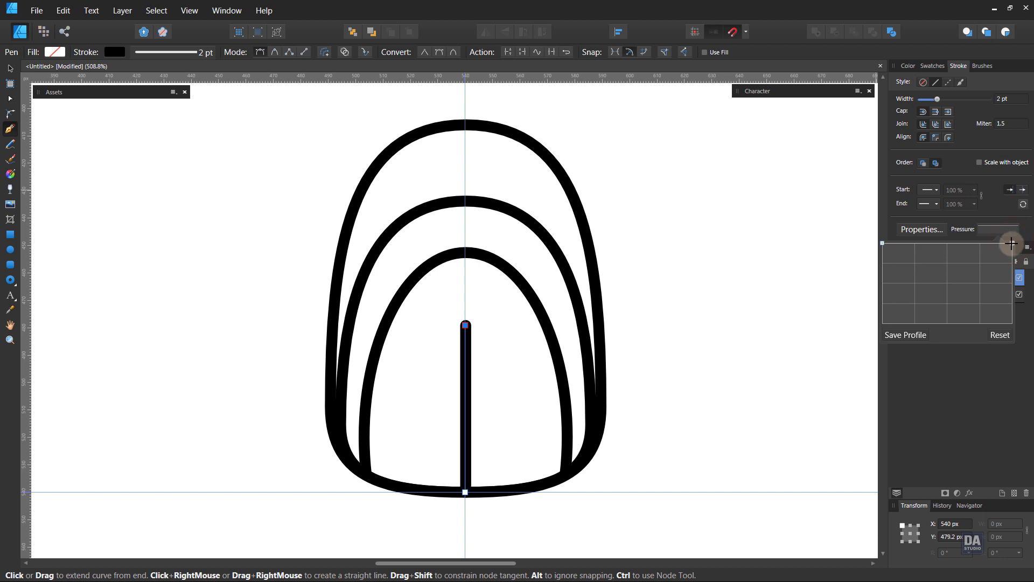
drag(1011, 243, 1004, 340)
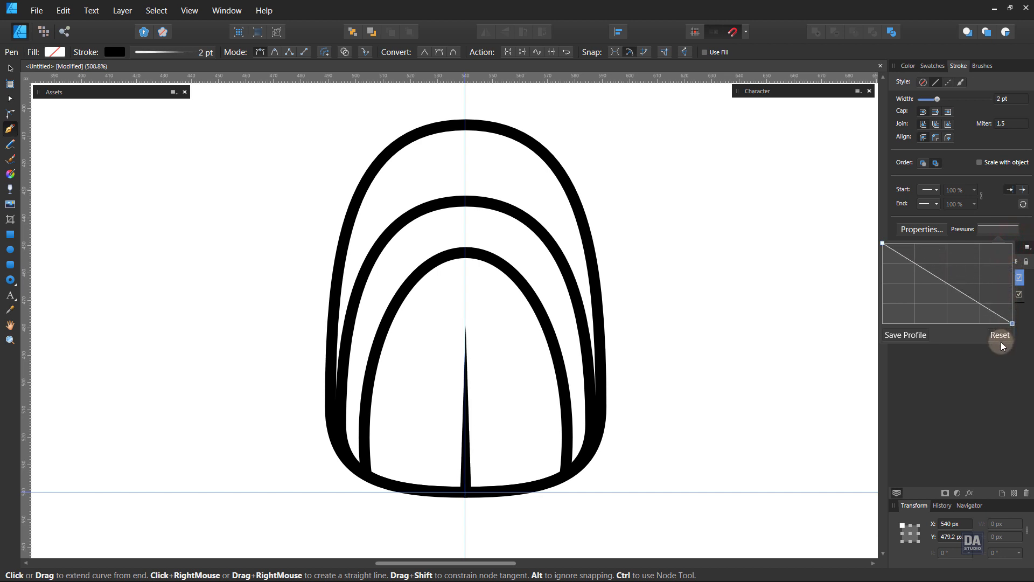
Step: Extend the tapered vertical line upward along the guide to about 71.4 px long and set its stroke width to 3 pt
click(500, 403)
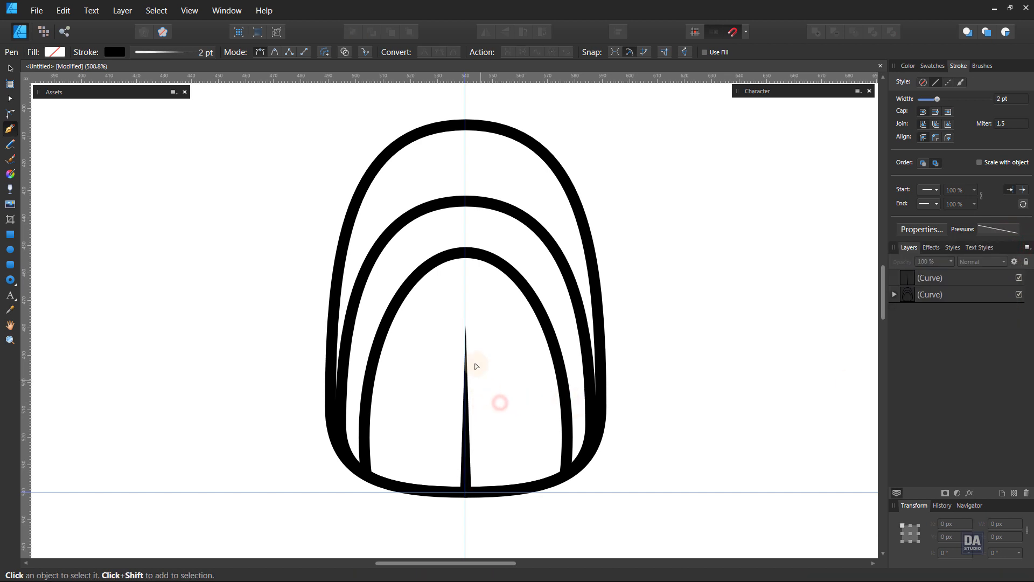
click(463, 422)
drag(466, 327, 467, 297)
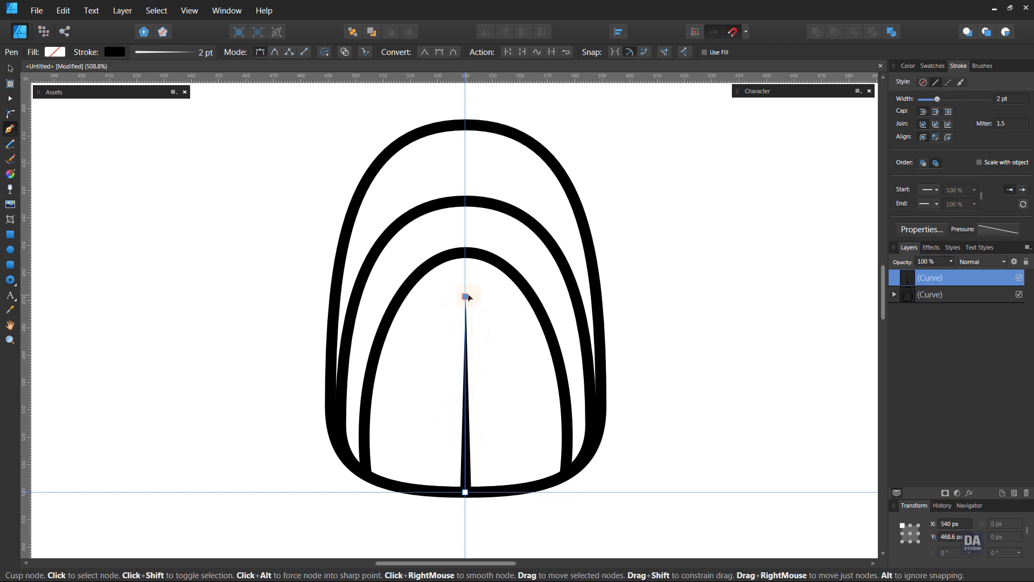
scroll(1005, 98, up, 1)
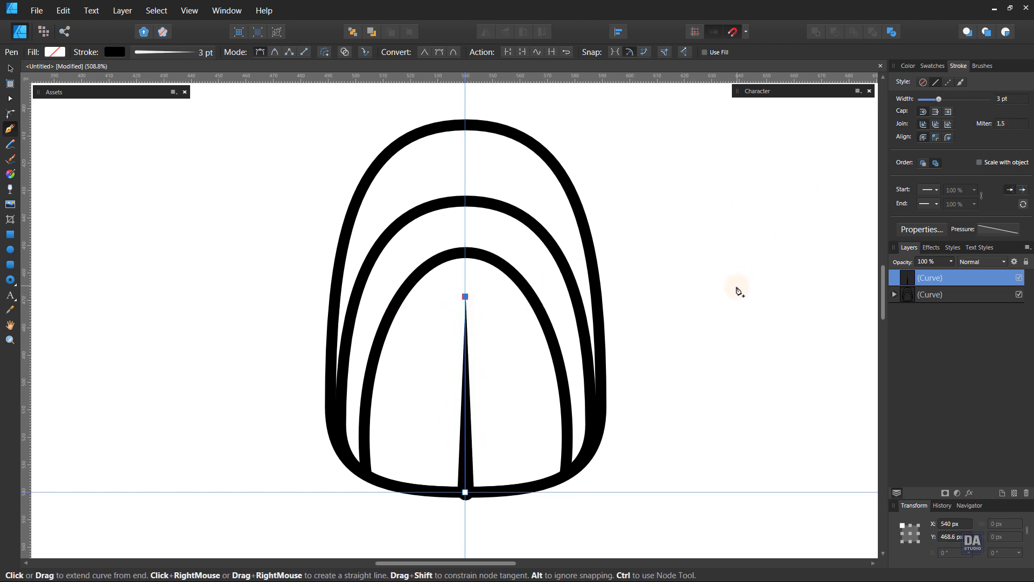
key(v)
click(667, 366)
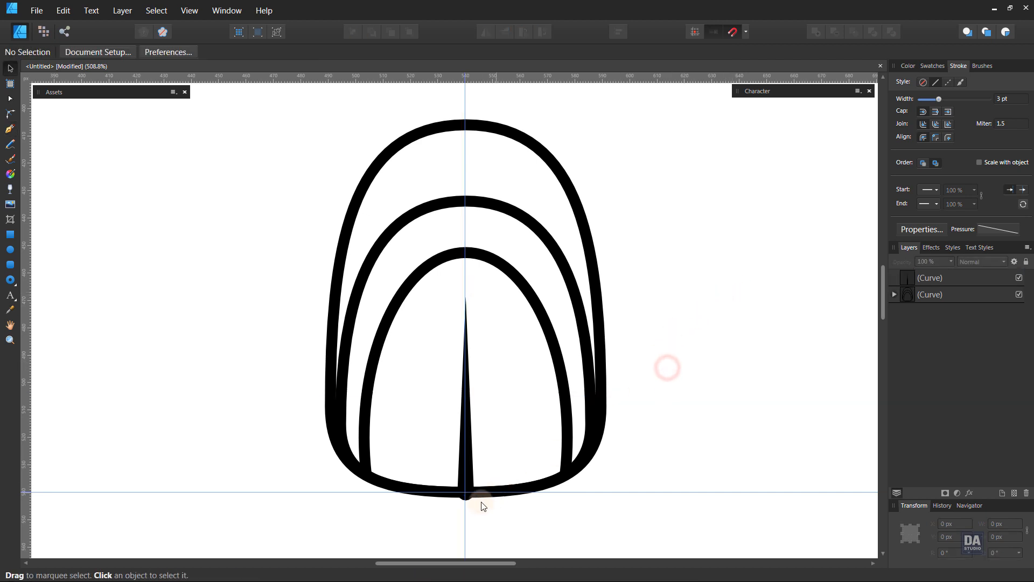
Step: Duplicate the tapered line, rotate the copy to -12°, shorten it to about 51.6 px and set its base on the guides' intersection
click(468, 416)
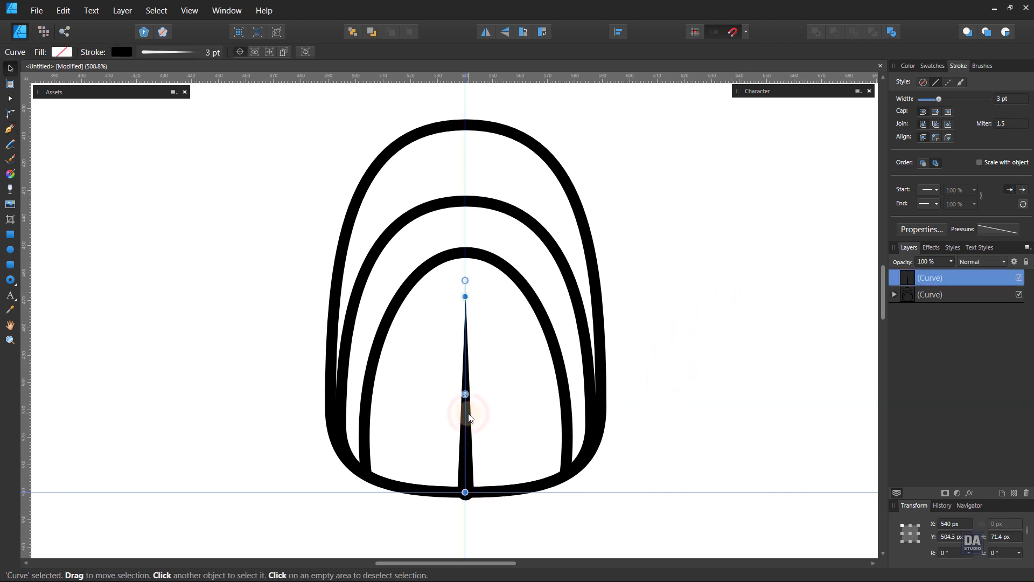
key(ctrl+j)
drag(466, 280, 486, 319)
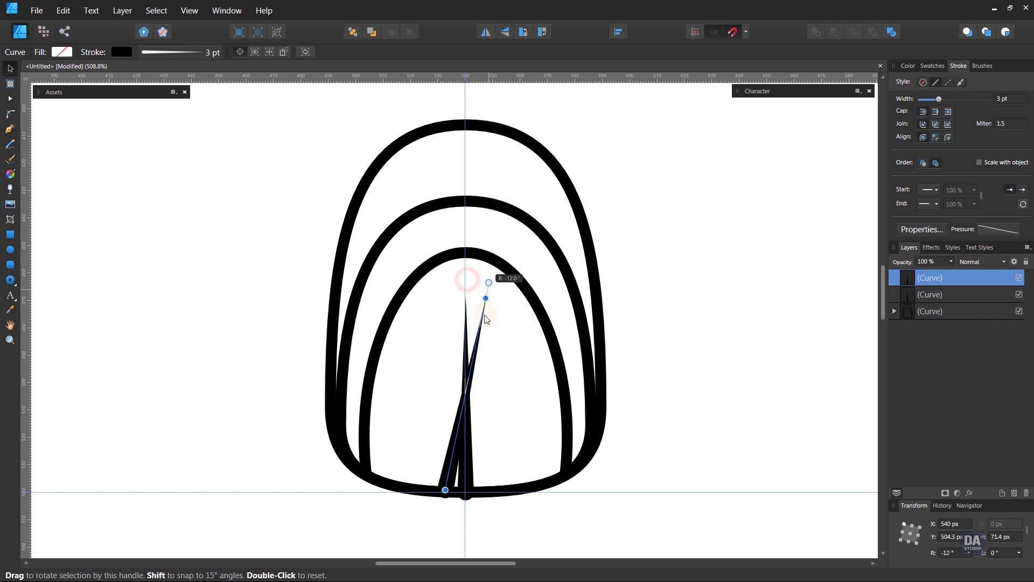
drag(476, 354, 495, 352)
drag(508, 298, 490, 351)
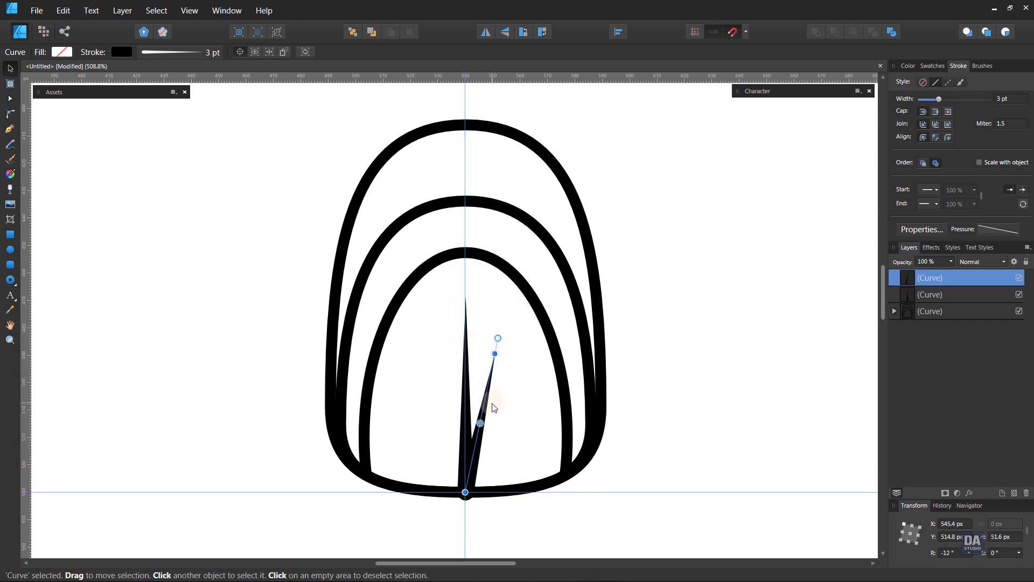
Step: Repeat the transformed duplicate to add a more slanted spike, and stretch both angled spikes upward to a combined height of about 54.8 px
key(ctrl+j)
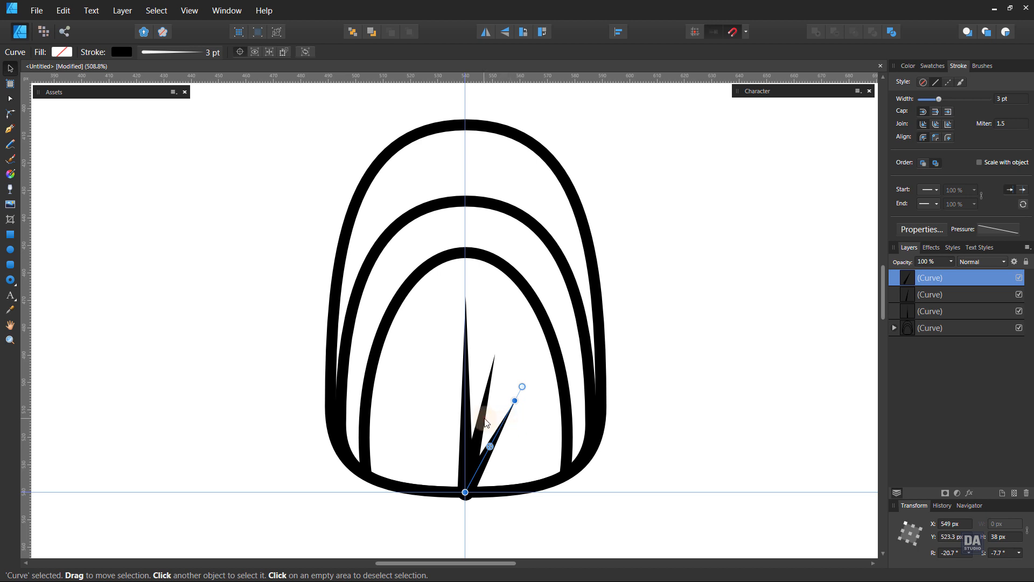
shift+click(486, 423)
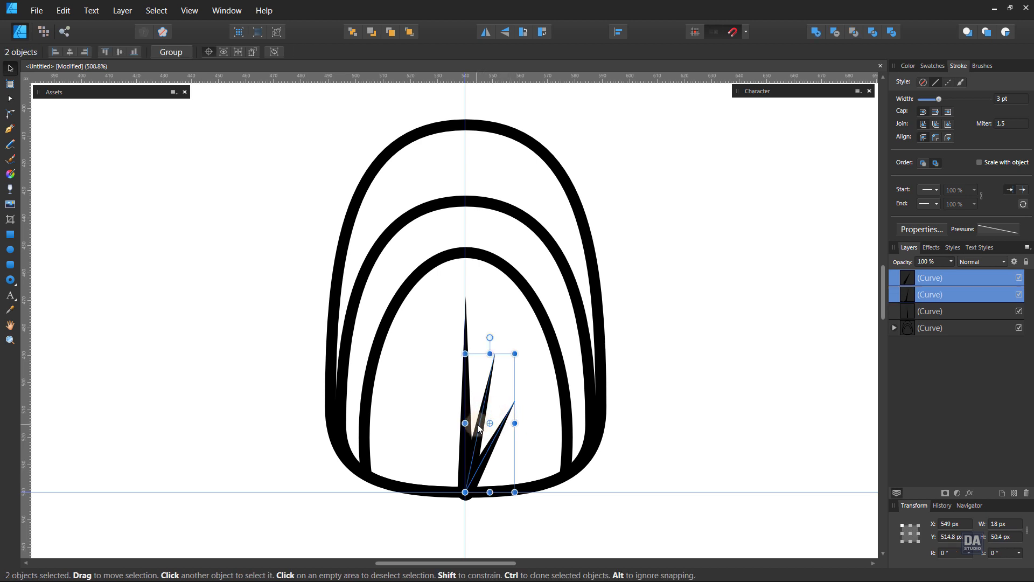
drag(490, 353, 492, 343)
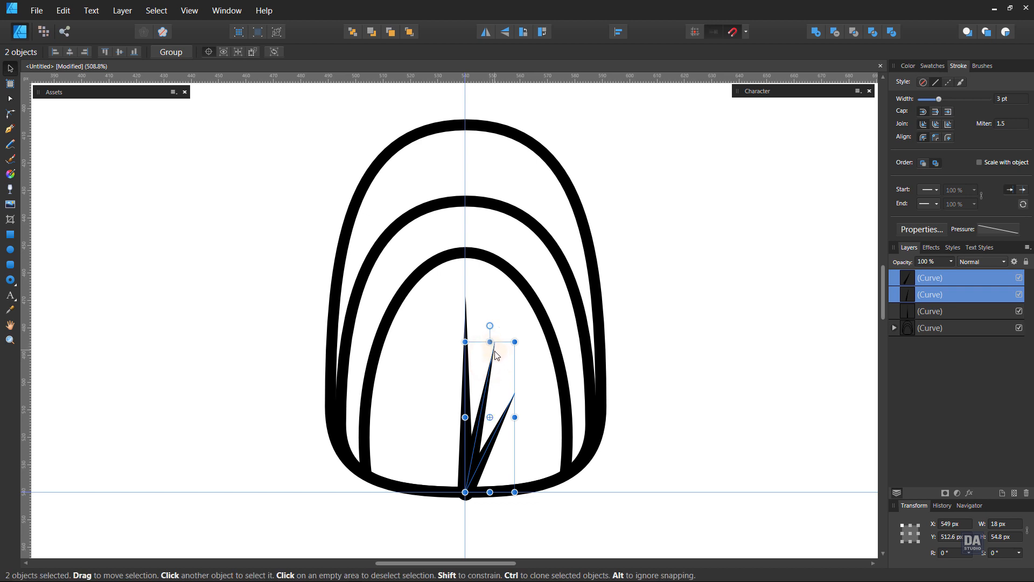
Step: Duplicate the two angled spikes and mirror the copies to the opposite side of the vertical guide
right_click(922, 295)
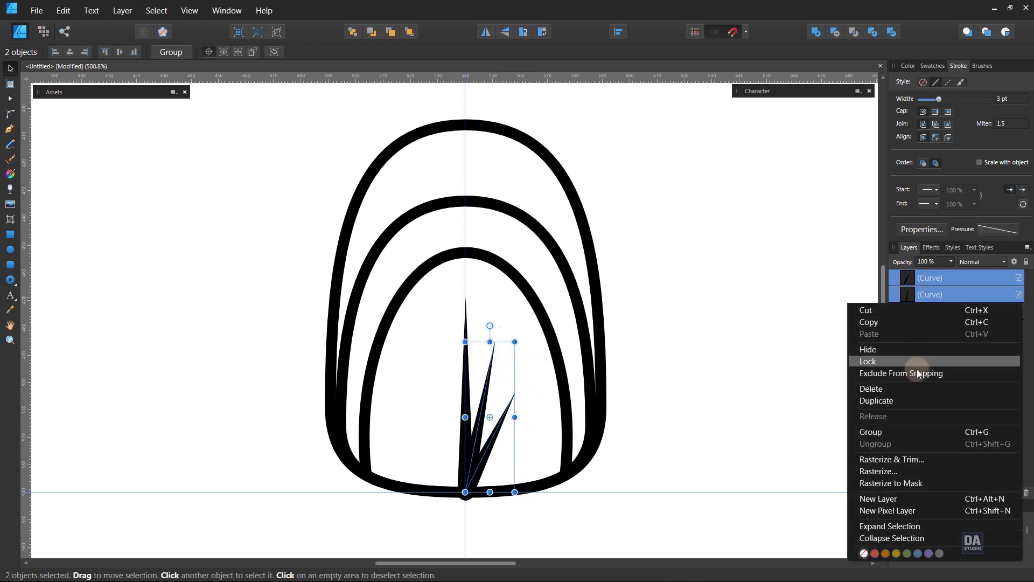
click(911, 401)
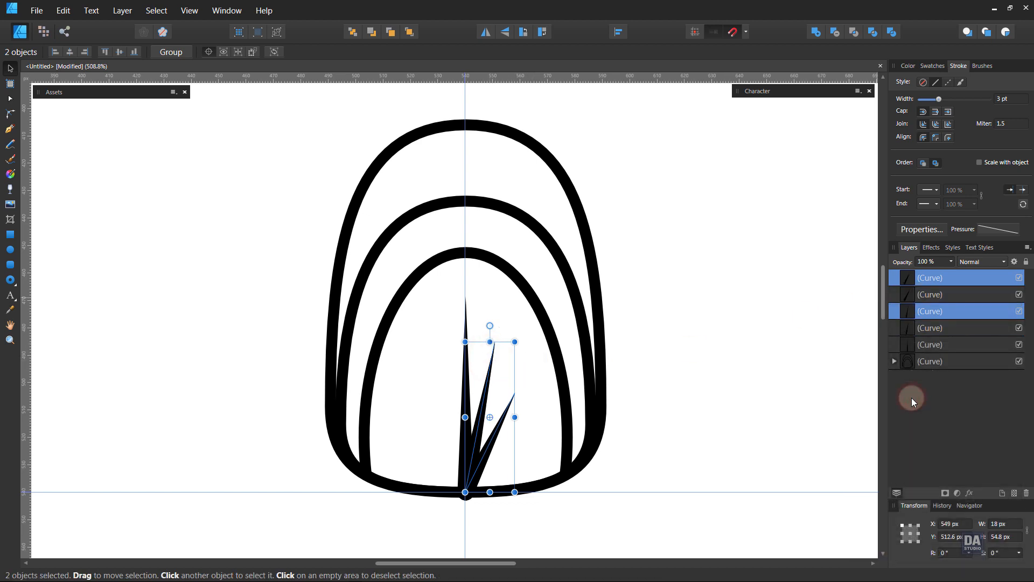
click(506, 33)
drag(509, 442, 458, 440)
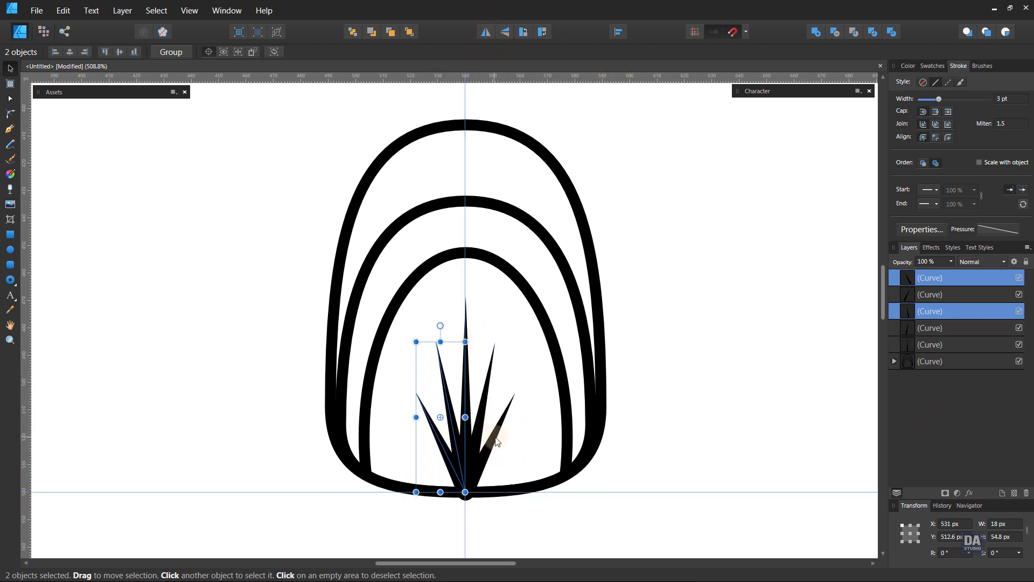
Step: Select all five spikes, enlarge them to about 42.9 × 79.5 px and lower them so their shared base extends below the horizontal guide
ctrl+click(958, 294)
ctrl+click(948, 328)
ctrl+click(948, 344)
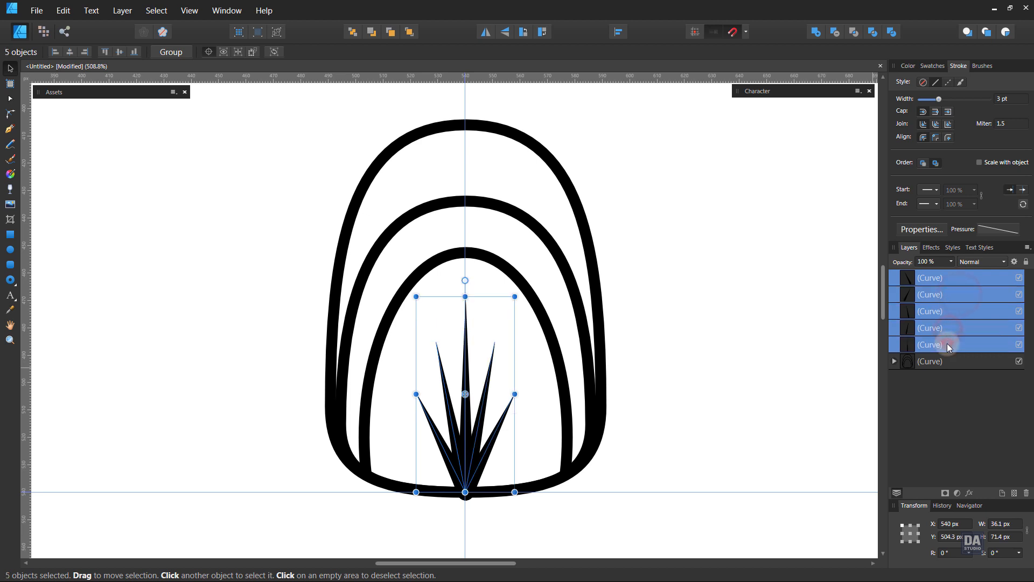
drag(465, 297, 536, 292)
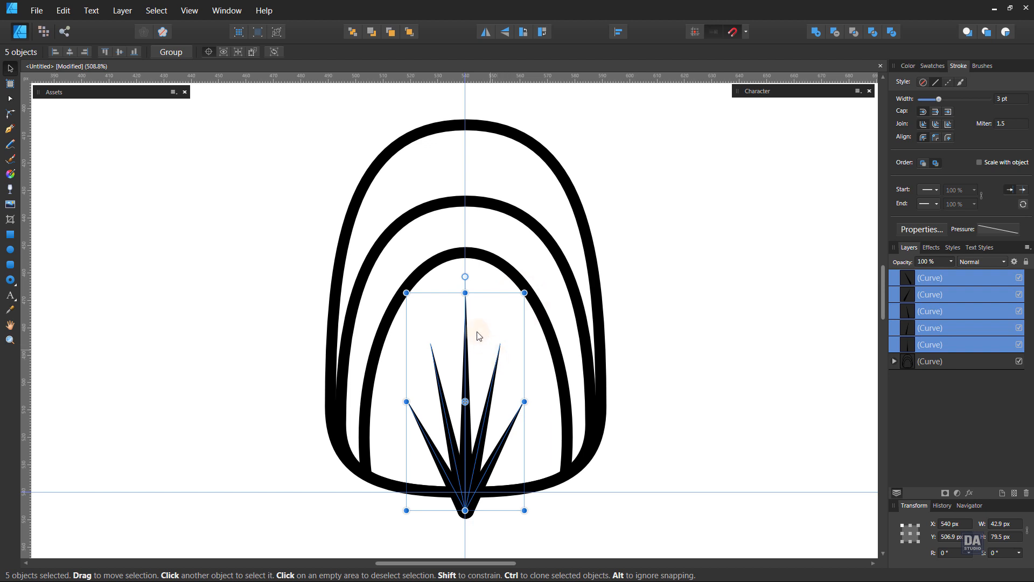
Step: Expand the five spikes' strokes and merge them into one curve, clipped inside the large rounded shape
click(116, 12)
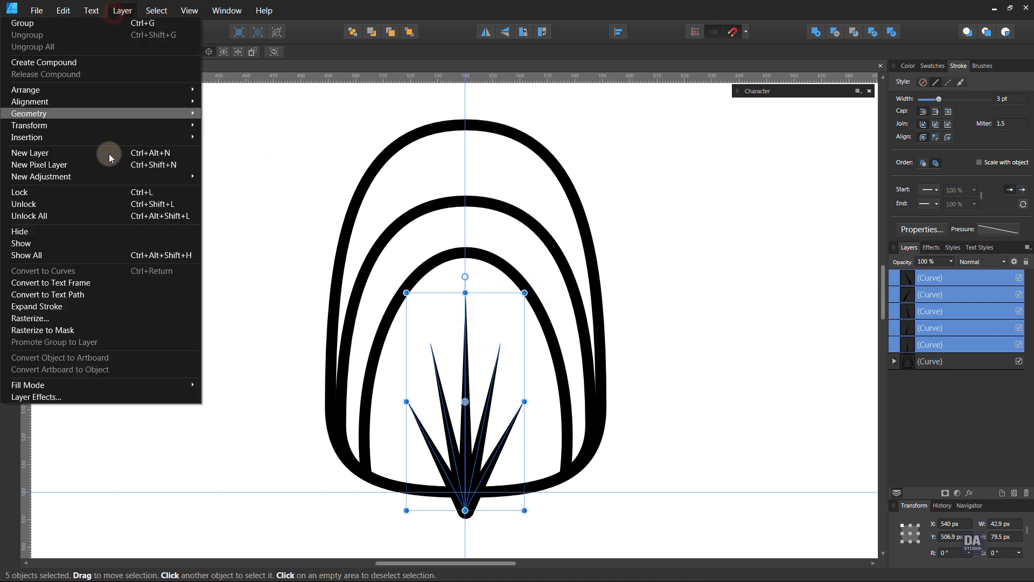
click(96, 305)
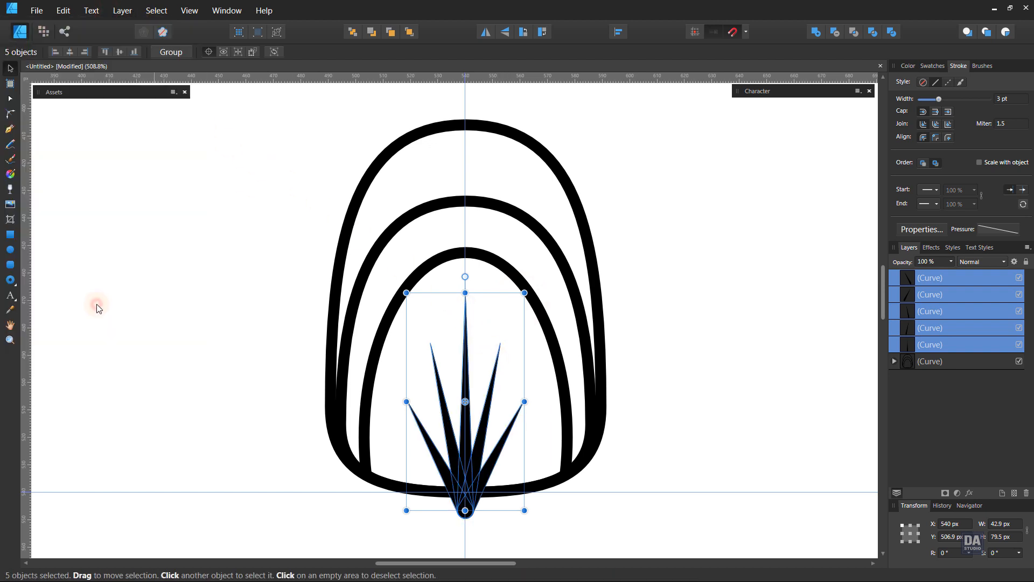
click(816, 33)
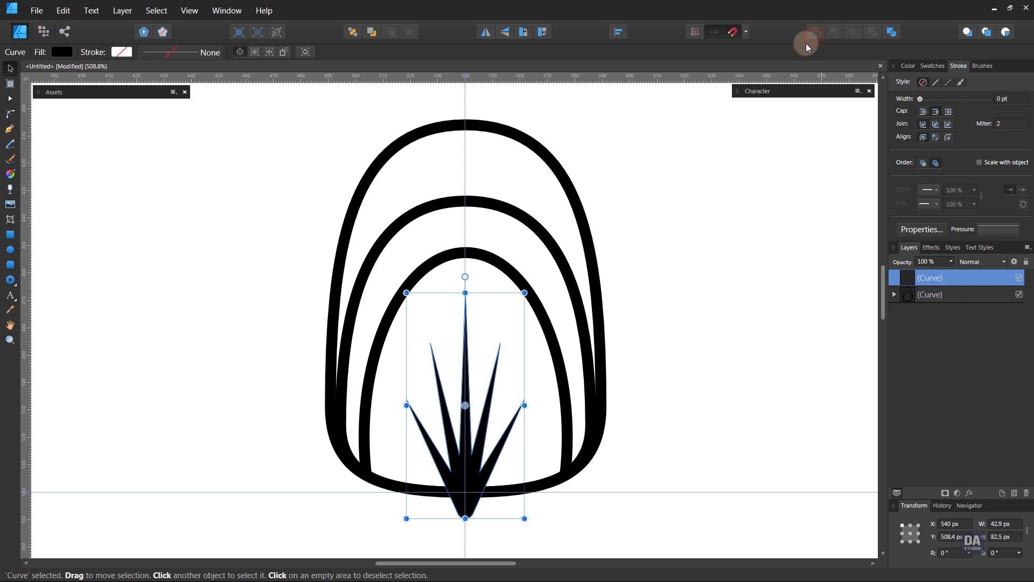
drag(912, 285, 921, 296)
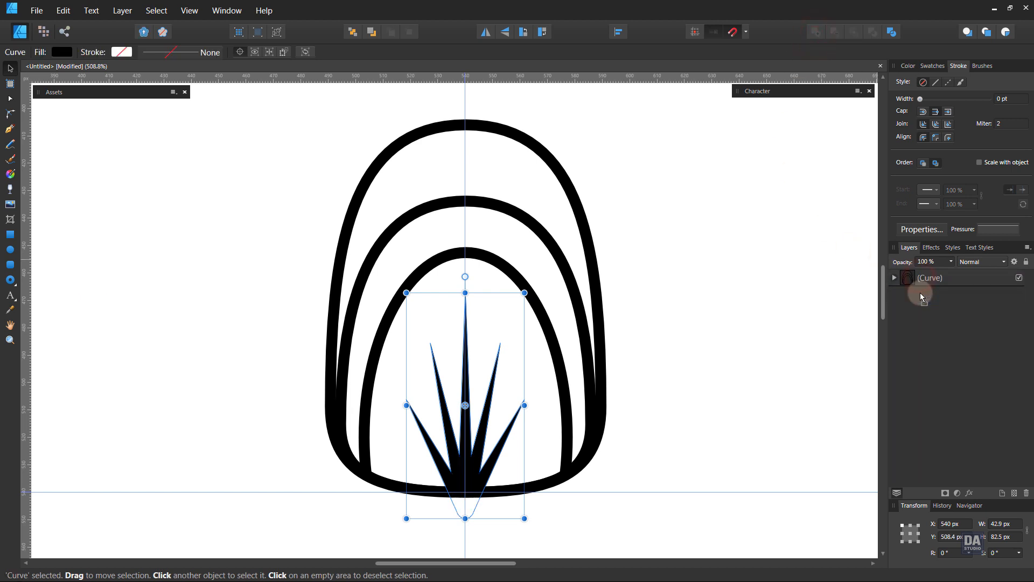
click(742, 350)
Step: Create a symbol from the whole clipped shape
key(z)
alt+click(572, 359)
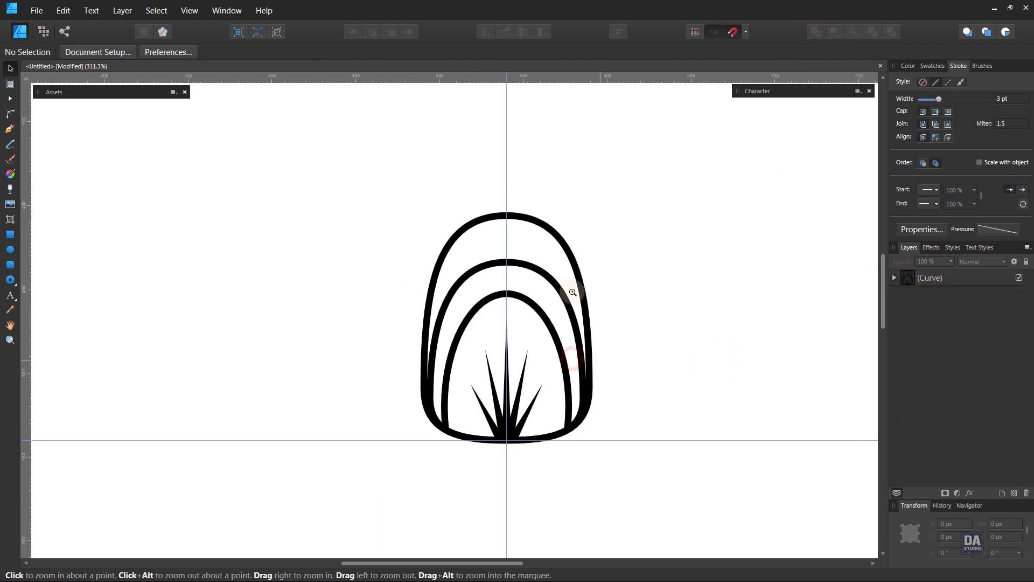
alt+click(552, 283)
drag(646, 268, 585, 294)
click(191, 17)
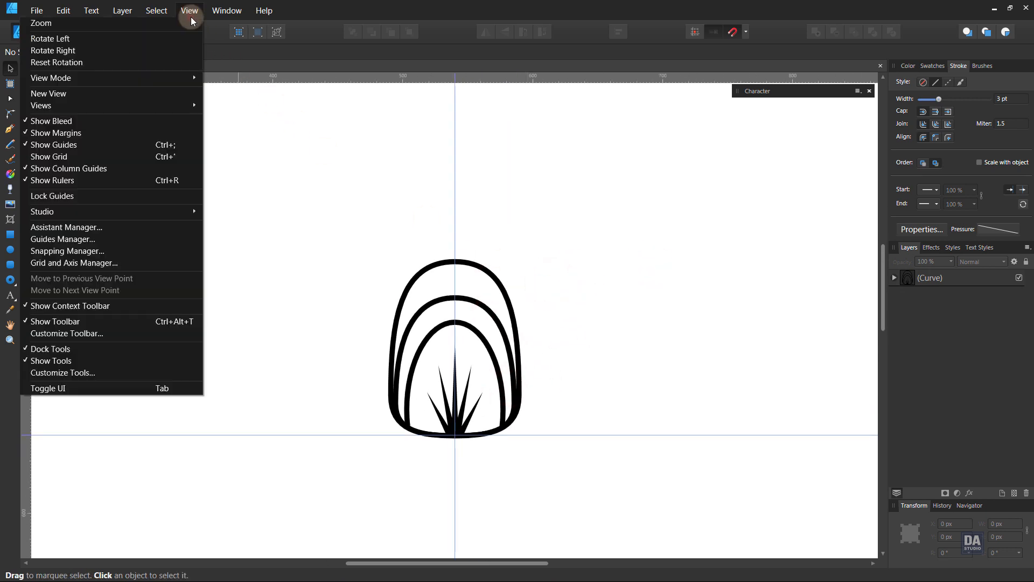
mouse_move(170, 214)
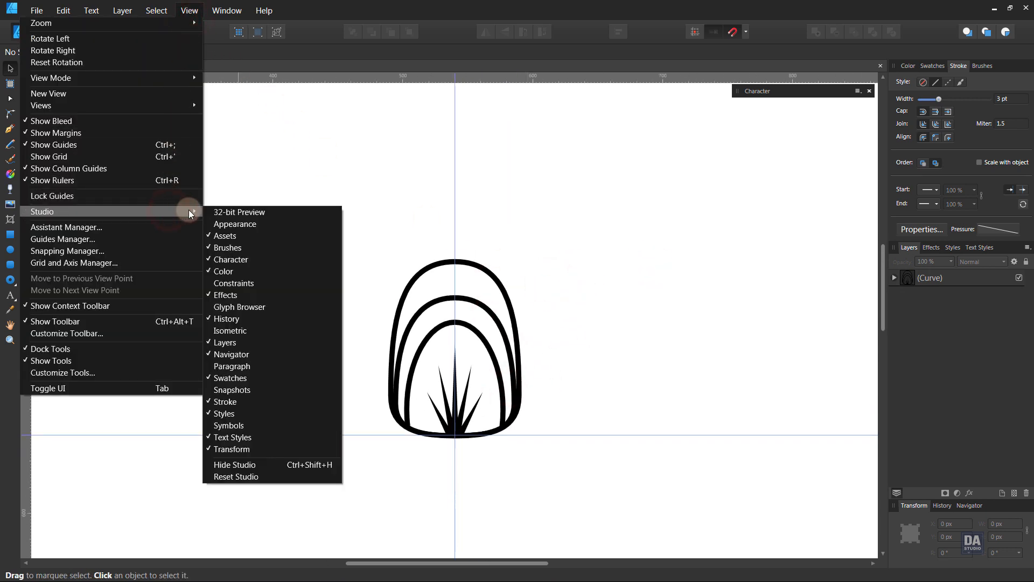
click(224, 426)
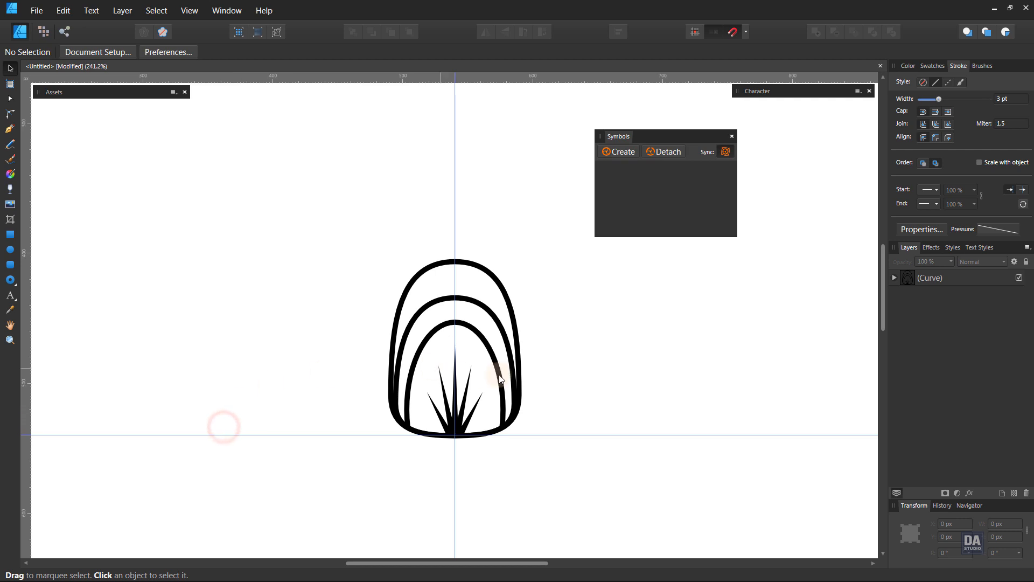
click(506, 386)
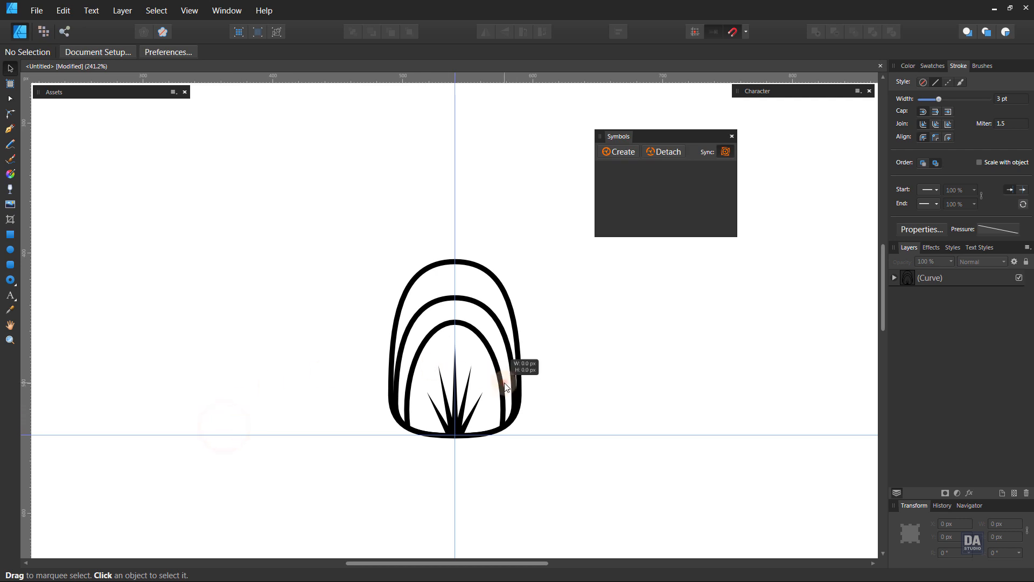
click(624, 157)
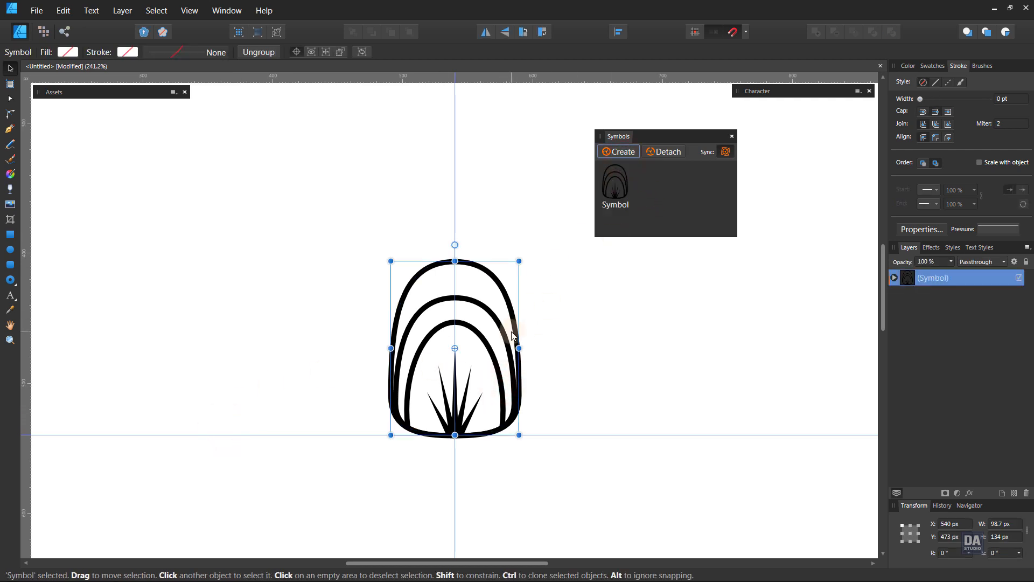
Step: Move the symbol away from the guides, up and to the right, to about X 783 px, Y 211.1 px
click(579, 339)
drag(579, 325, 309, 268)
drag(561, 309, 554, 189)
key(v)
key(z)
click(438, 232)
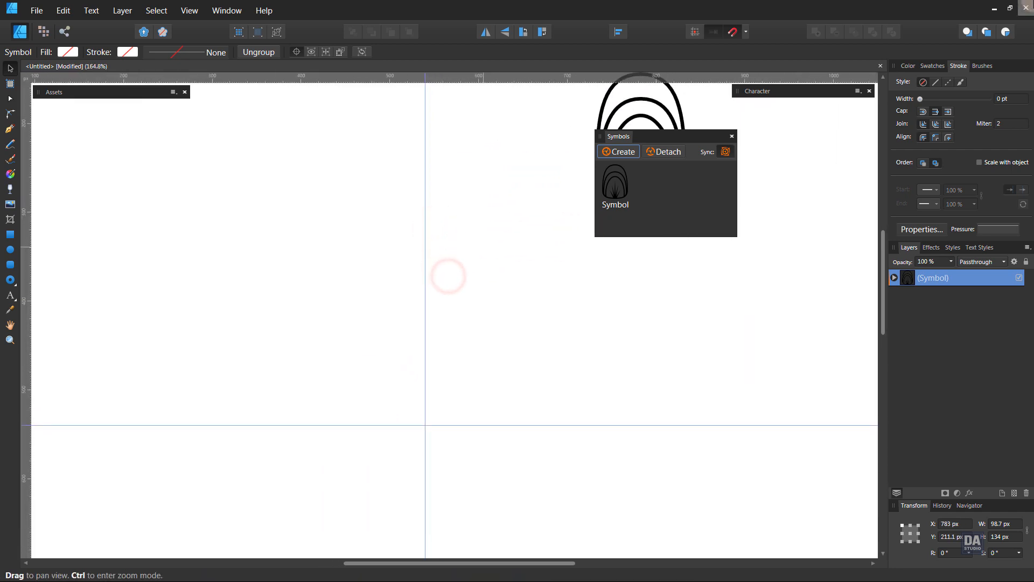
key(v)
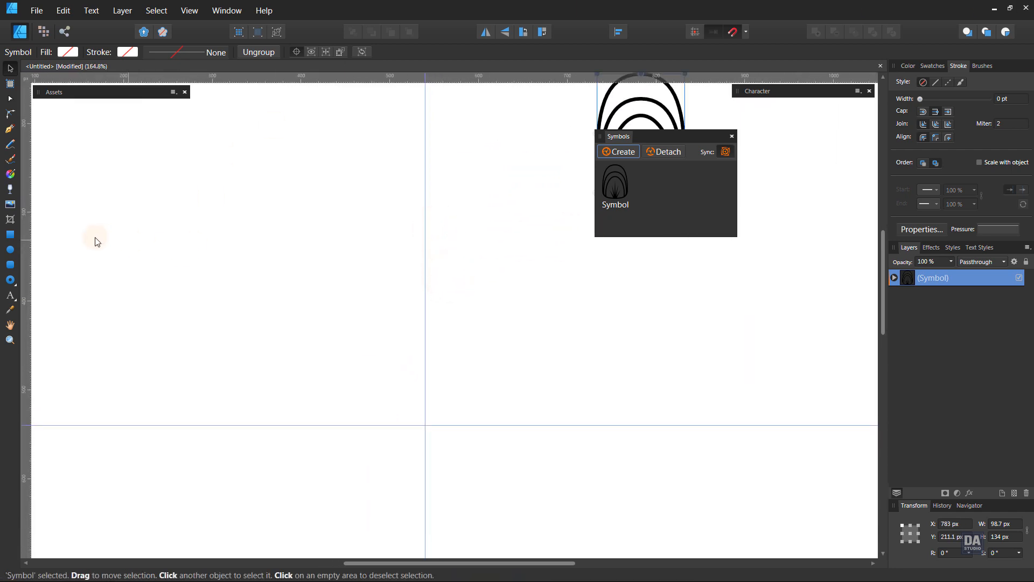
Step: Draw a left-bulging Pen curve from the vertical guide down to the guides' intersection and give it a black stroke
click(10, 252)
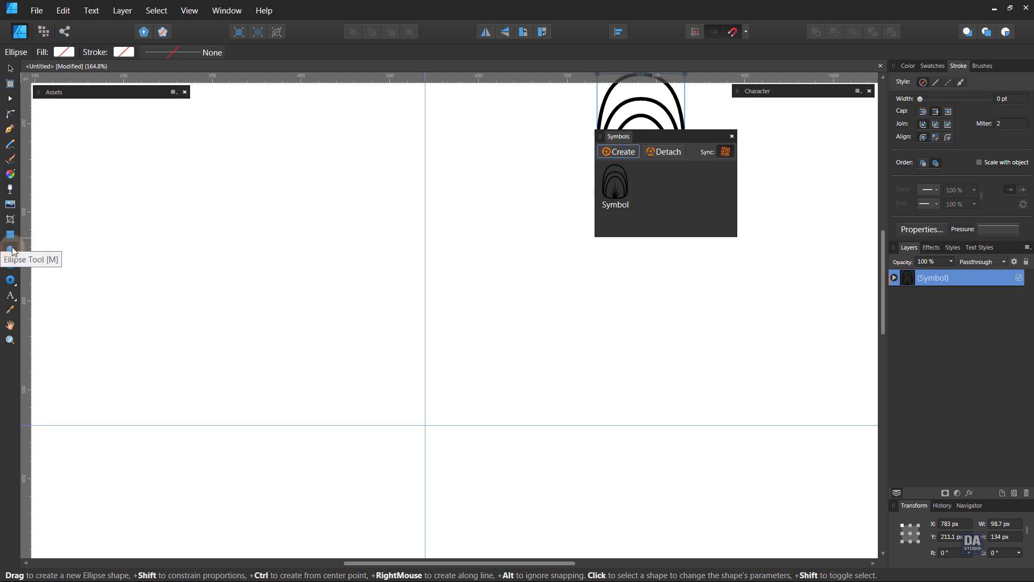
click(10, 129)
click(420, 339)
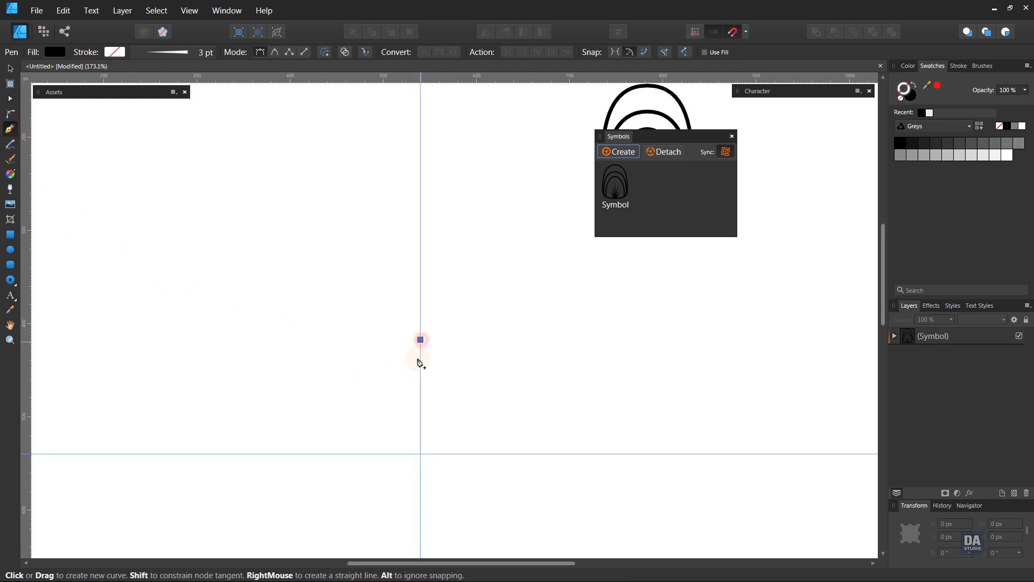
drag(421, 454, 487, 514)
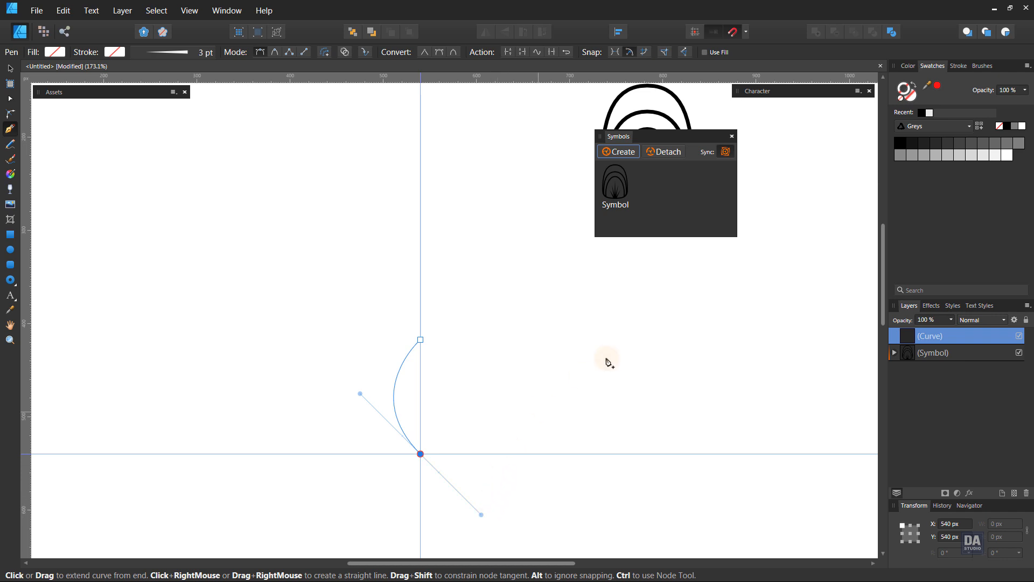
click(1003, 128)
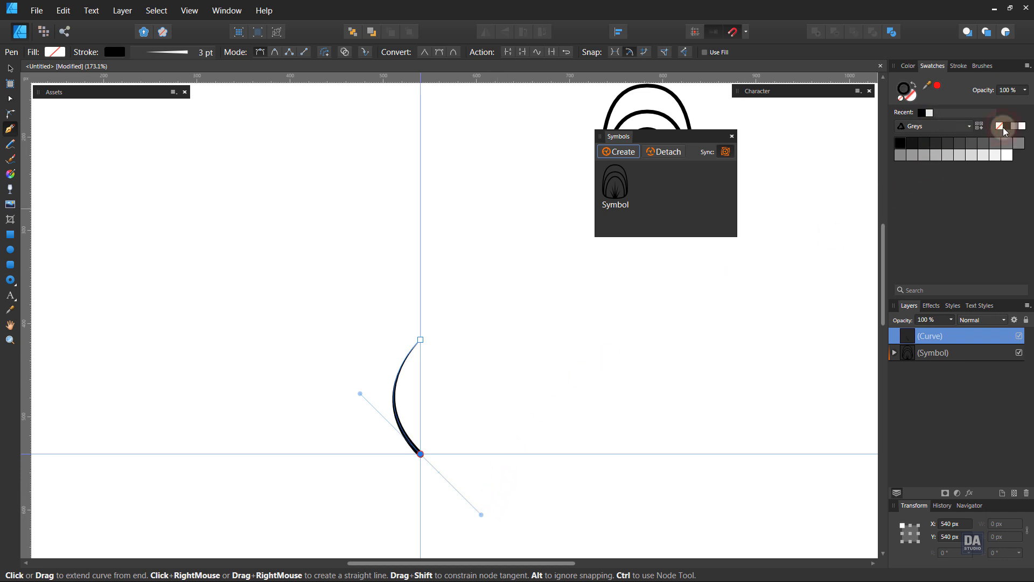
Step: Reset the curve's stroke pressure profile to uniform and set its start arrowhead to None
click(958, 65)
click(997, 226)
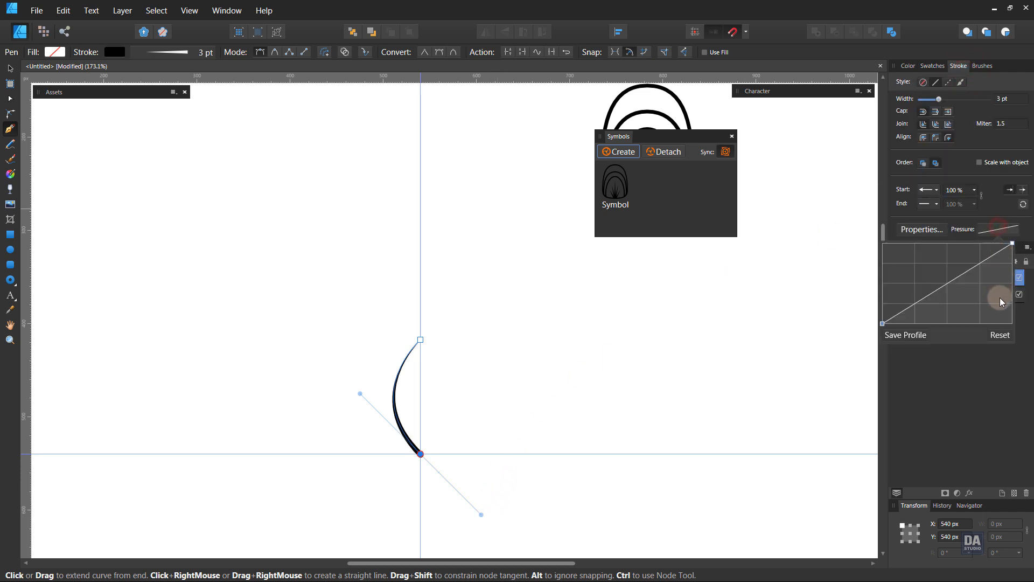
click(1001, 335)
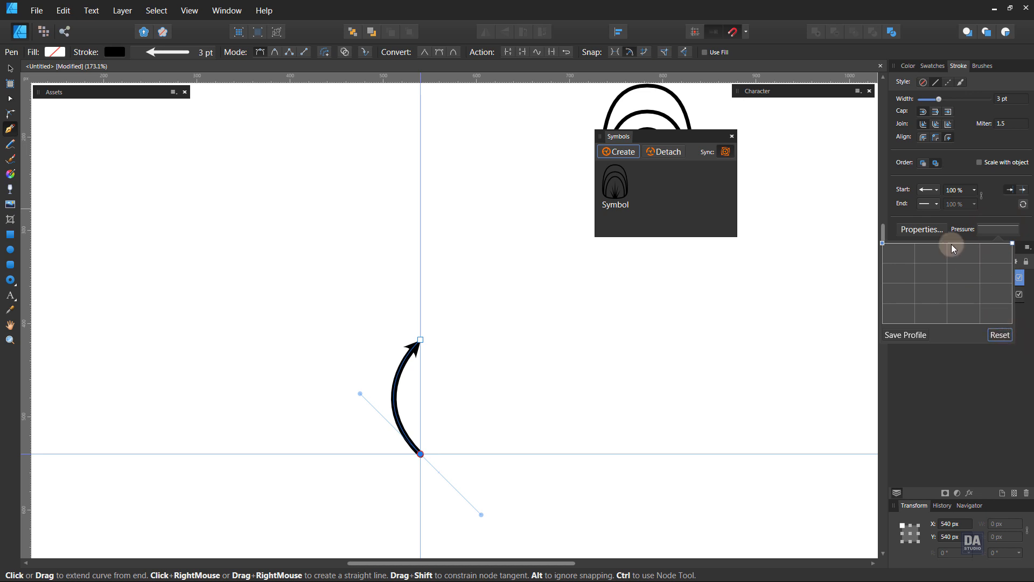
click(924, 190)
click(929, 194)
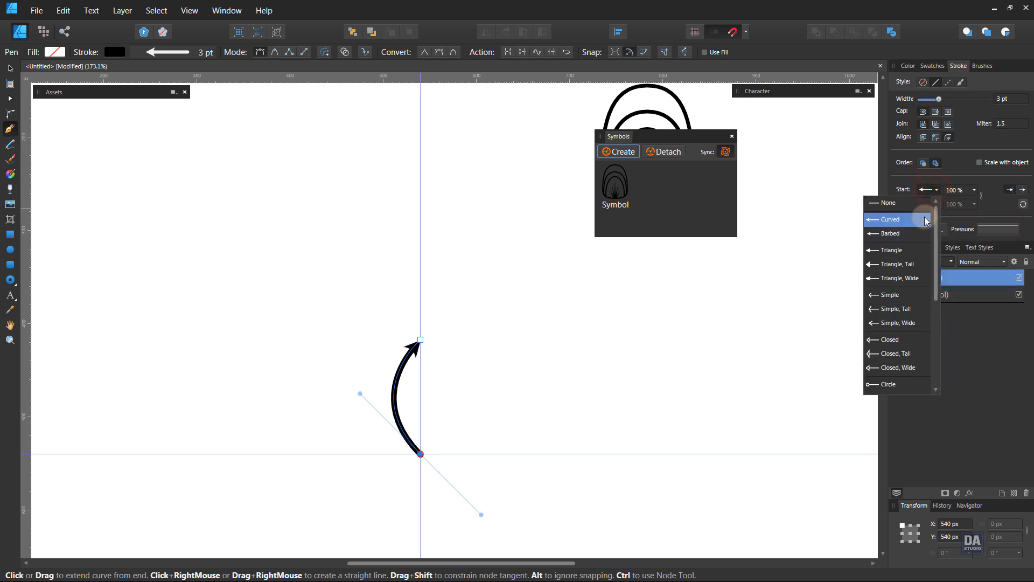
click(913, 205)
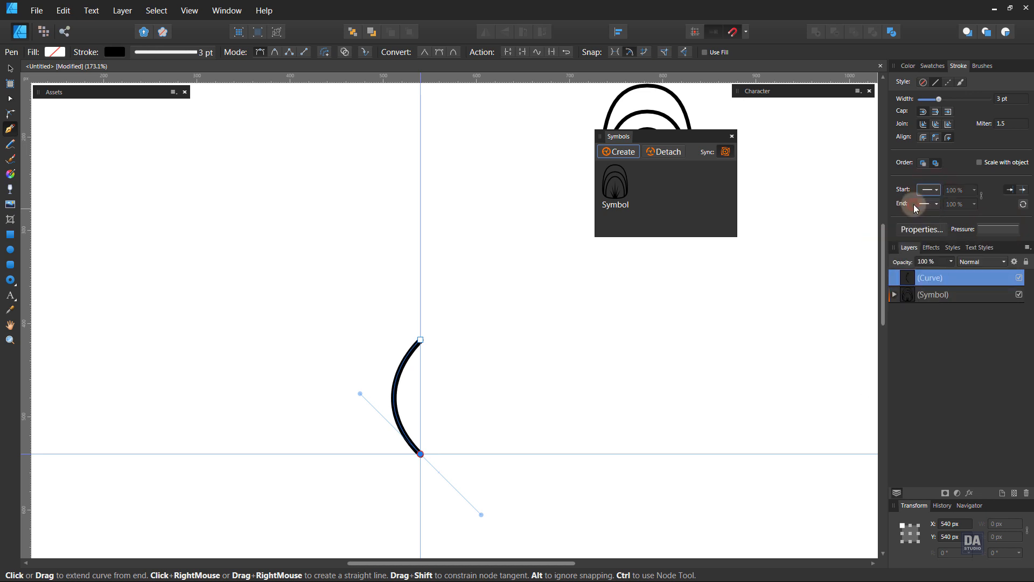
Step: Duplicate the curve, flip the copy horizontally and place it against the vertical guide to close a leaf outline
click(11, 69)
right_click(952, 278)
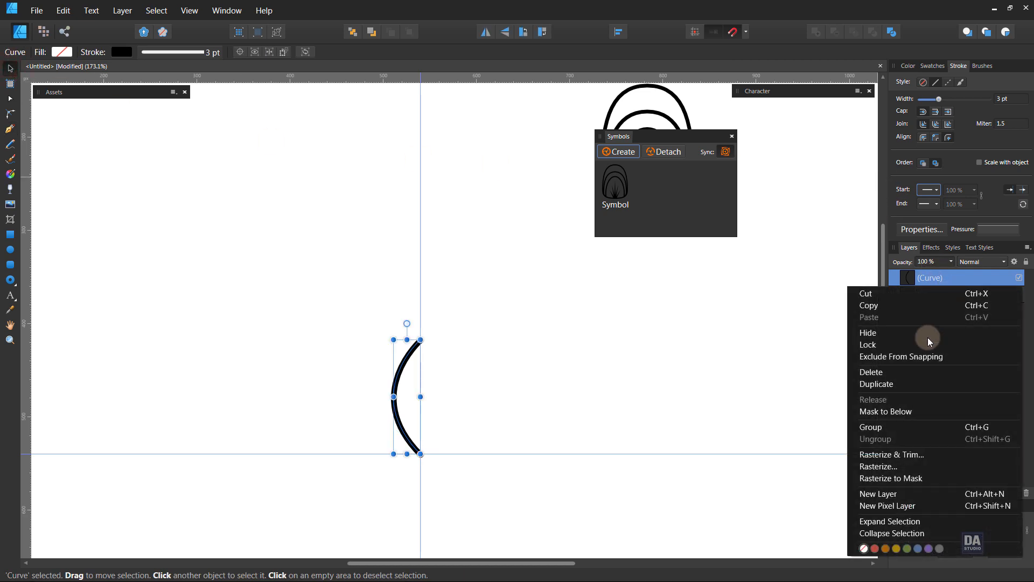
click(919, 385)
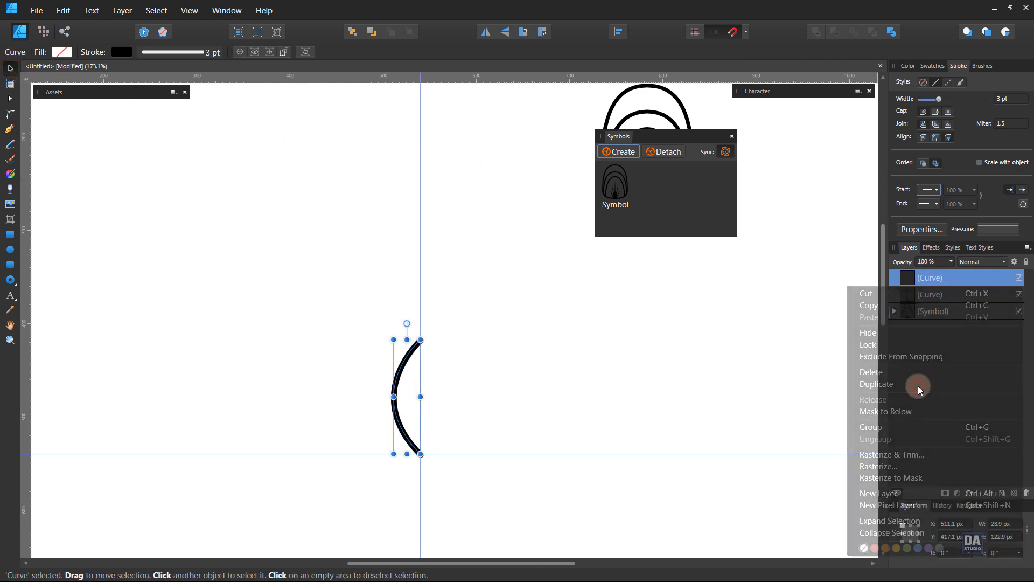
click(483, 31)
drag(407, 370, 434, 371)
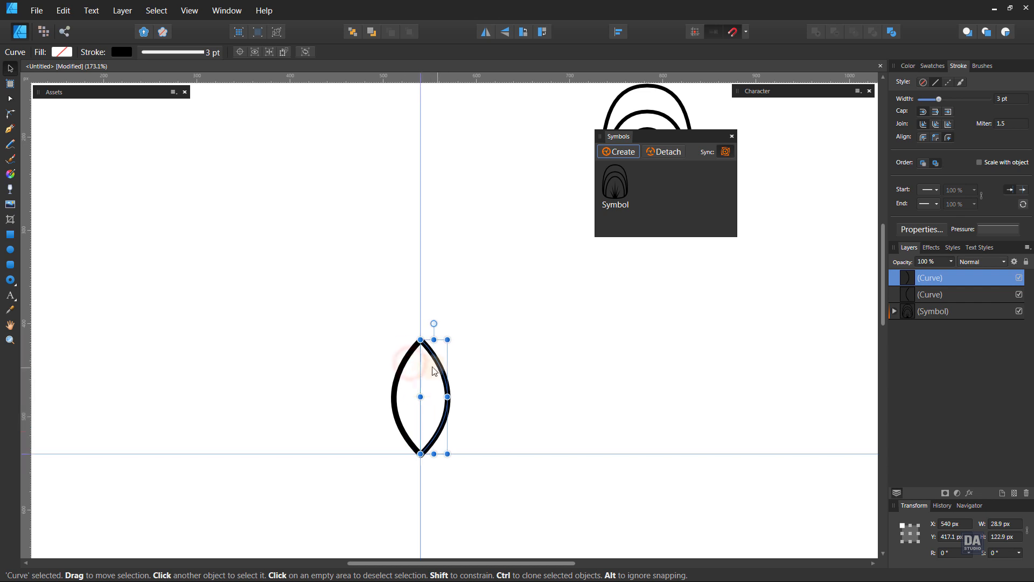
Step: Stretch both leaf curves upward to about 134.5 px high and join them into a single curve
shift+click(408, 369)
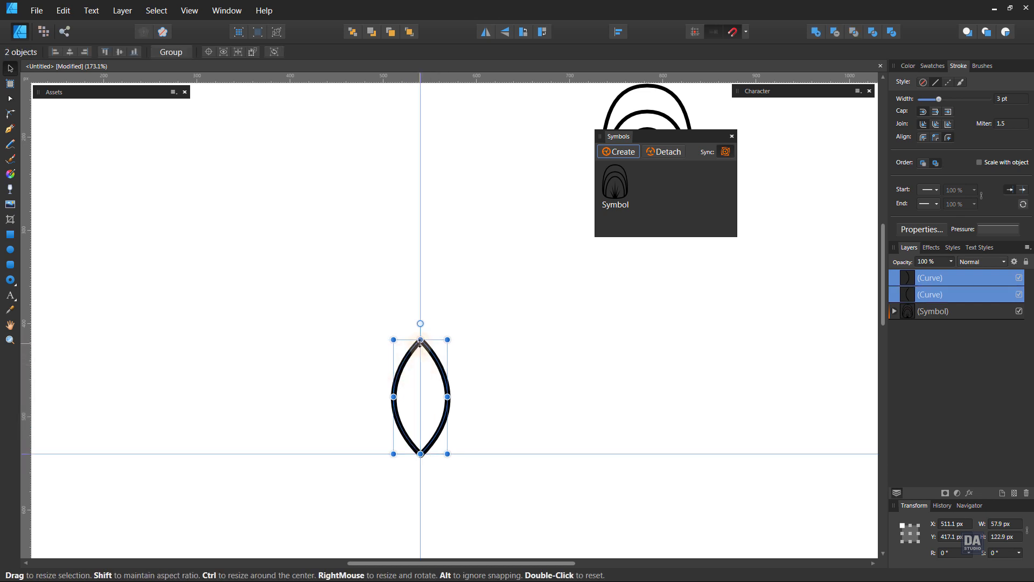
drag(420, 339, 420, 328)
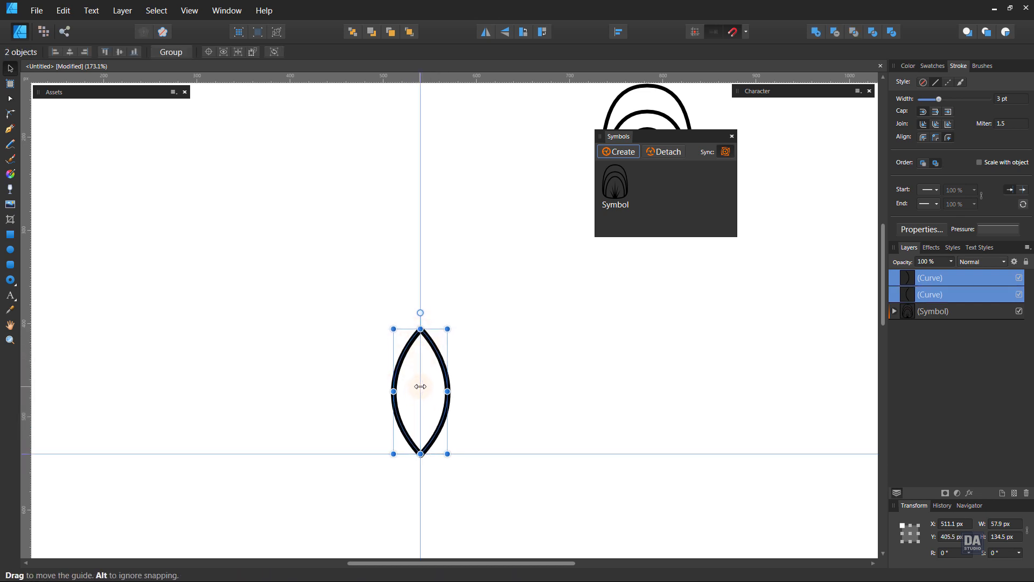
click(10, 100)
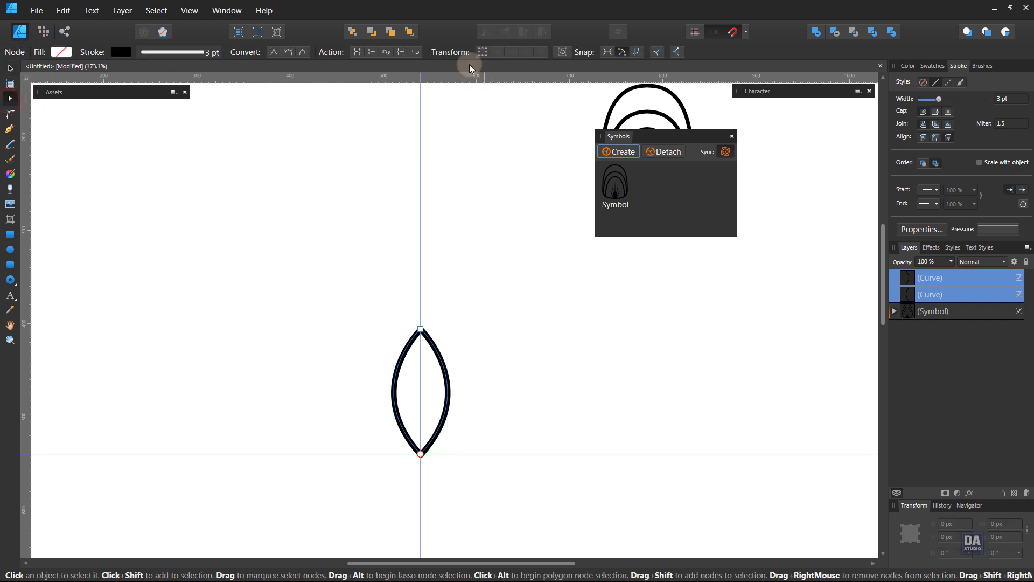
click(401, 53)
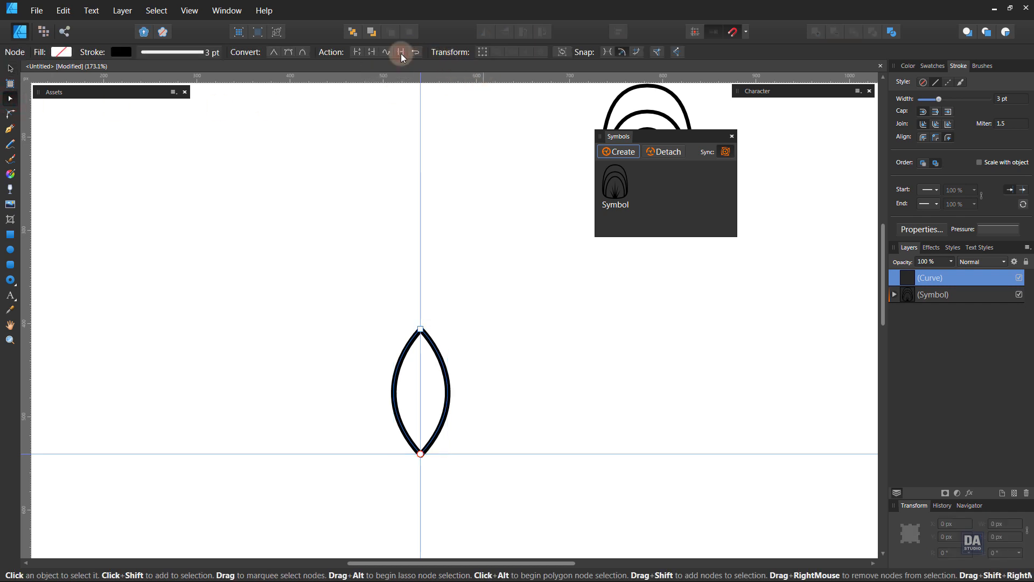
click(9, 69)
click(505, 344)
Step: Draw a black rectangle about 11.2 px wide beside the leaf, set its stroke to 0 pt and extend its base to the horizontal guide
drag(422, 431, 438, 395)
drag(438, 362, 526, 379)
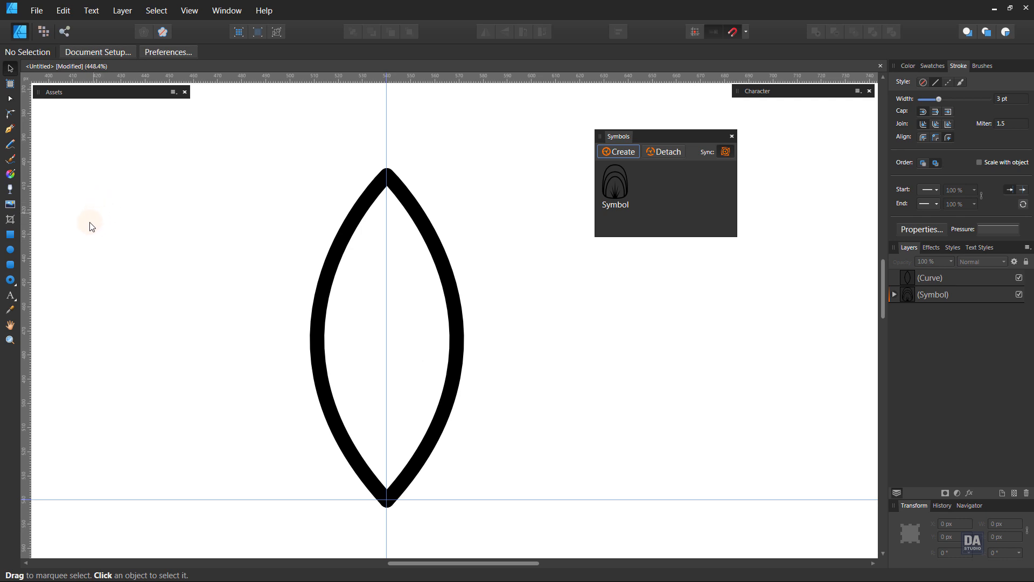
click(11, 236)
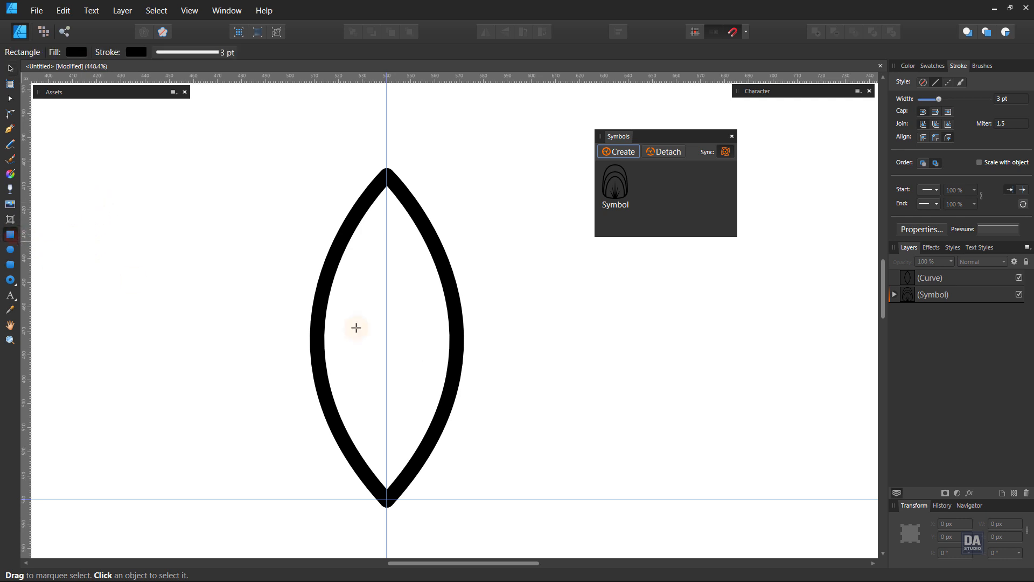
drag(522, 301, 549, 484)
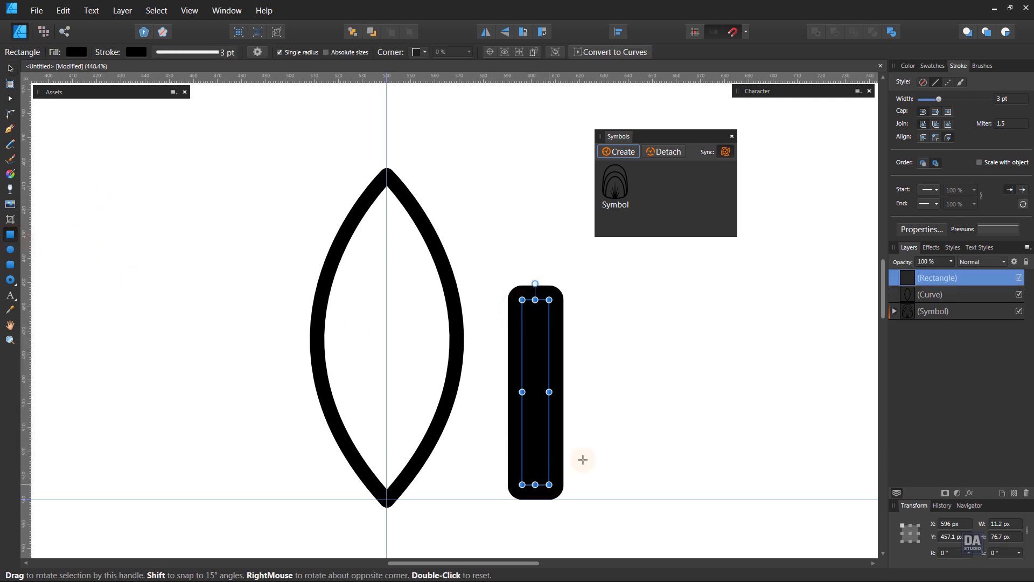
drag(939, 100, 920, 99)
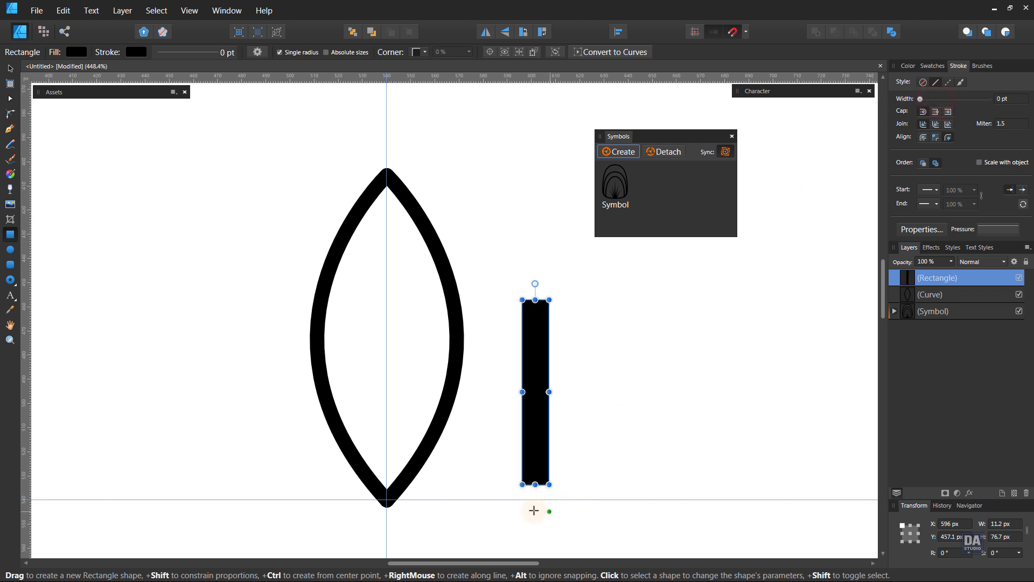
drag(535, 484, 536, 499)
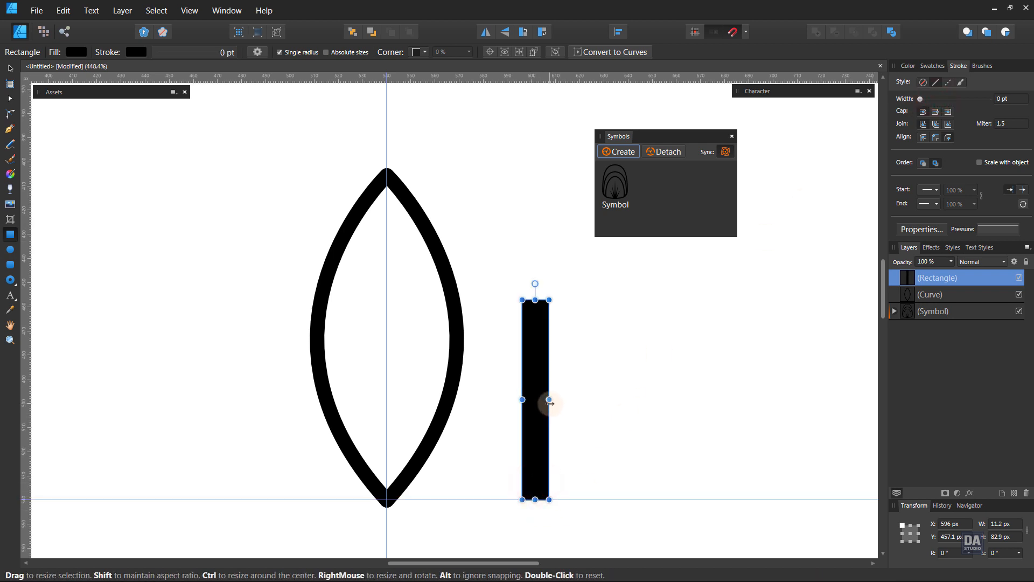
Step: Narrow the rectangle symmetrically to about 7.5 px and fully round its two top corners
scroll(545, 434, up, 3)
scroll(544, 417, down, 2)
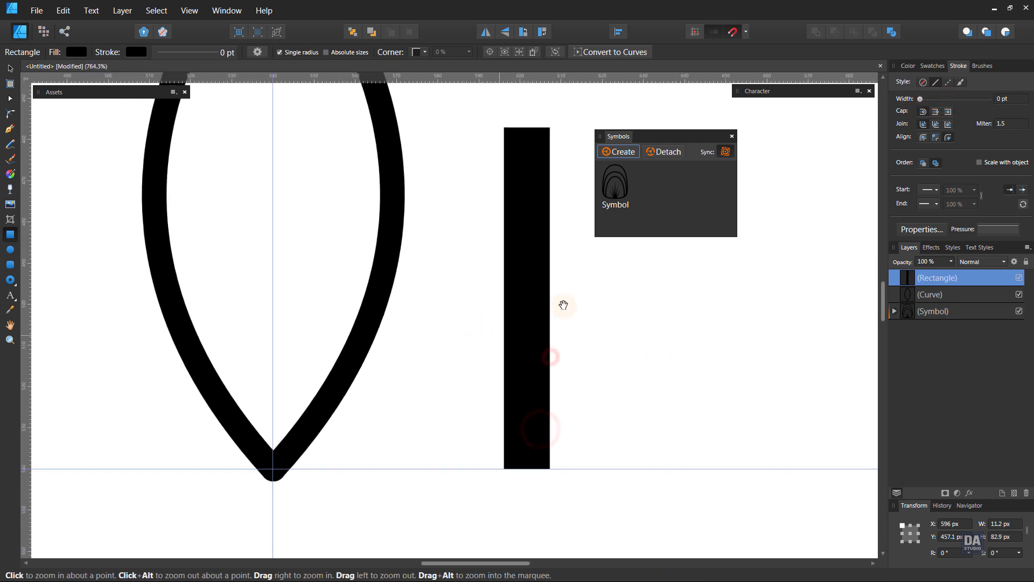
drag(550, 299, 542, 299)
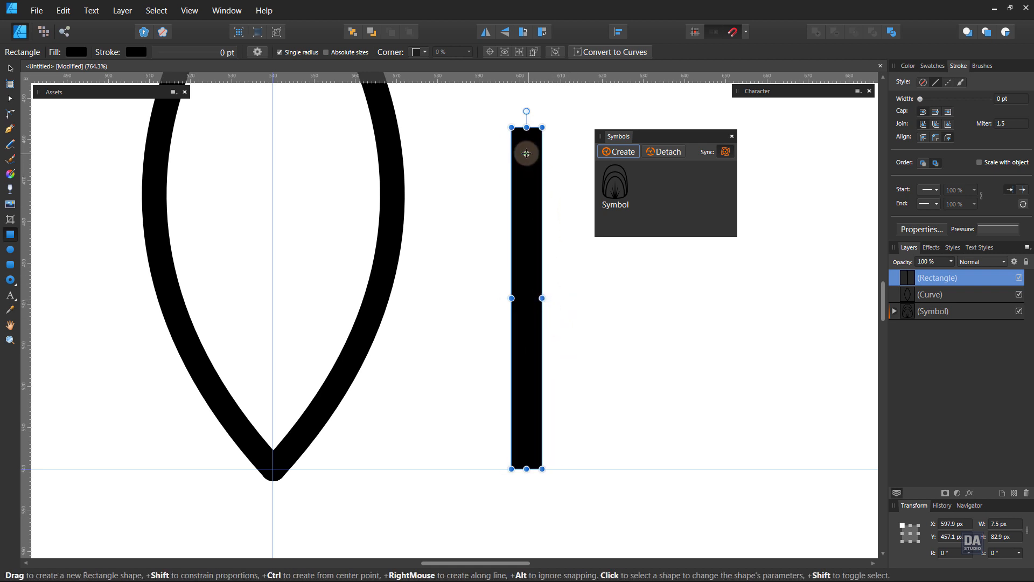
click(11, 114)
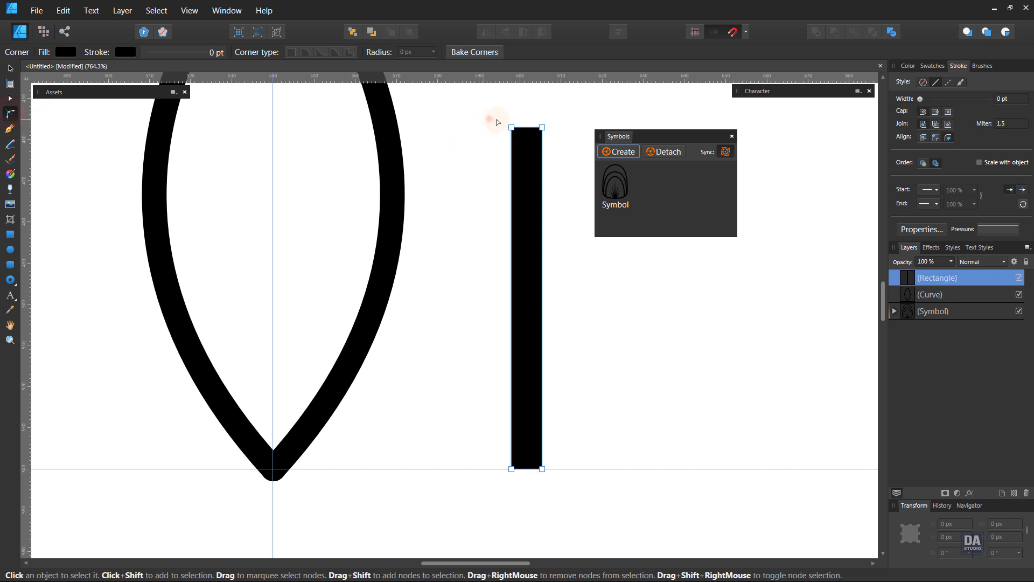
drag(490, 119, 562, 225)
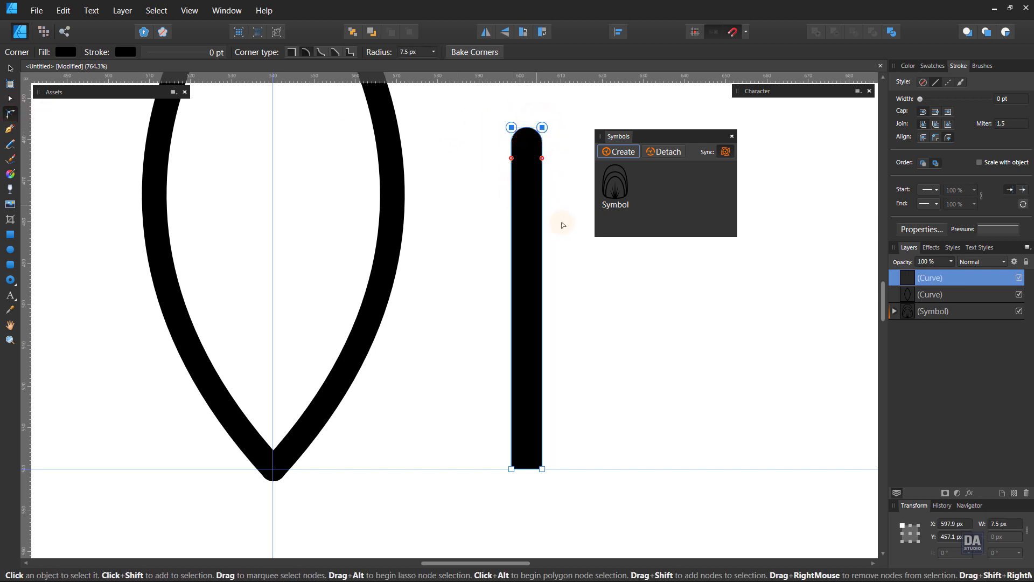
Step: Bring the bar's two bottom nodes together at the middle of its base to form a tapered spike
key(a)
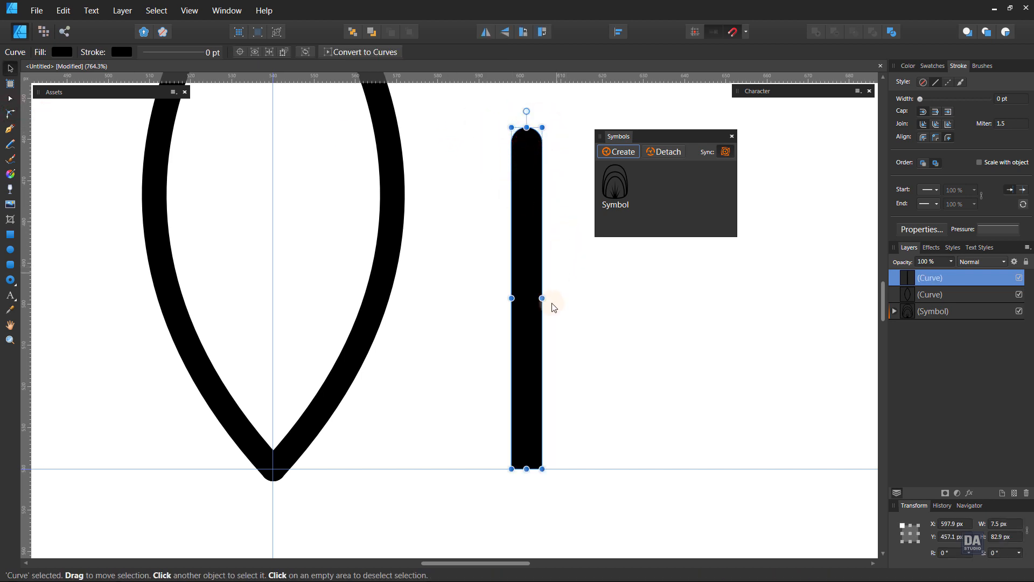
click(512, 470)
mouse_move(512, 470)
mouse_down()
mouse_move(542, 472)
mouse_move(529, 469)
mouse_up()
shift+click(542, 468)
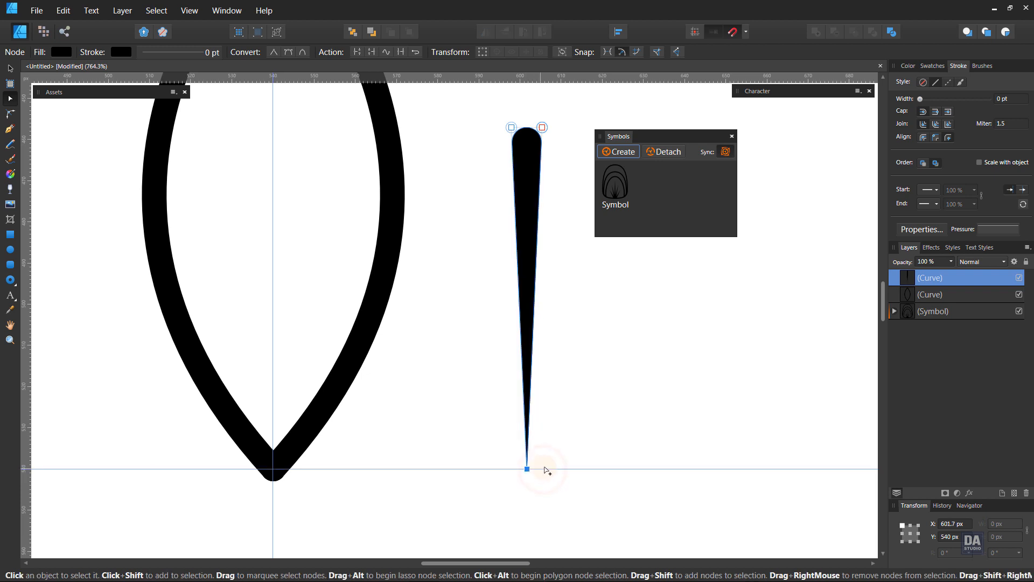
key(v)
click(582, 376)
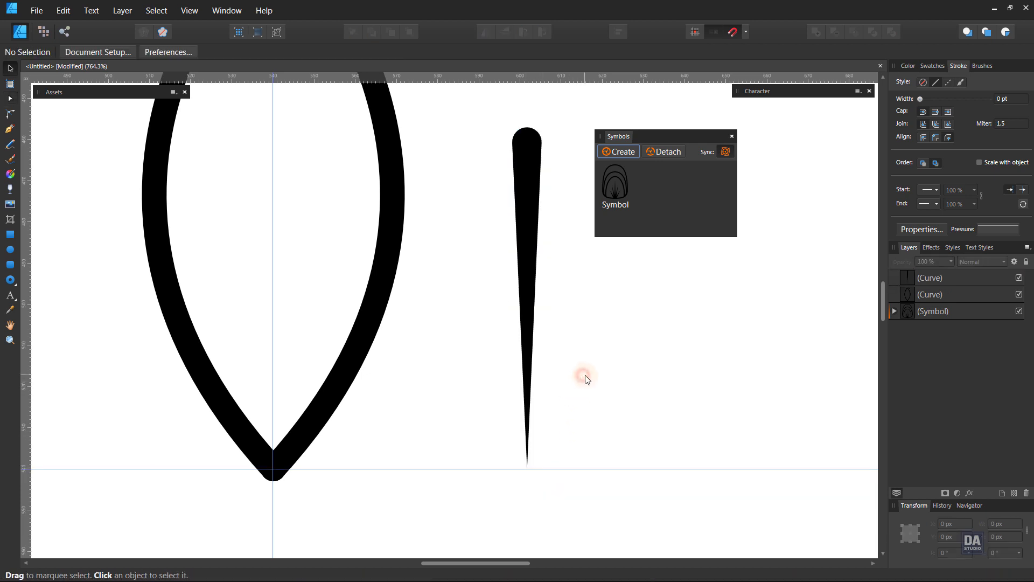
Step: Shorten the spike from its rounded end to about 79.5 px high
key(ctrl+space)
drag(586, 305, 467, 307)
click(583, 313)
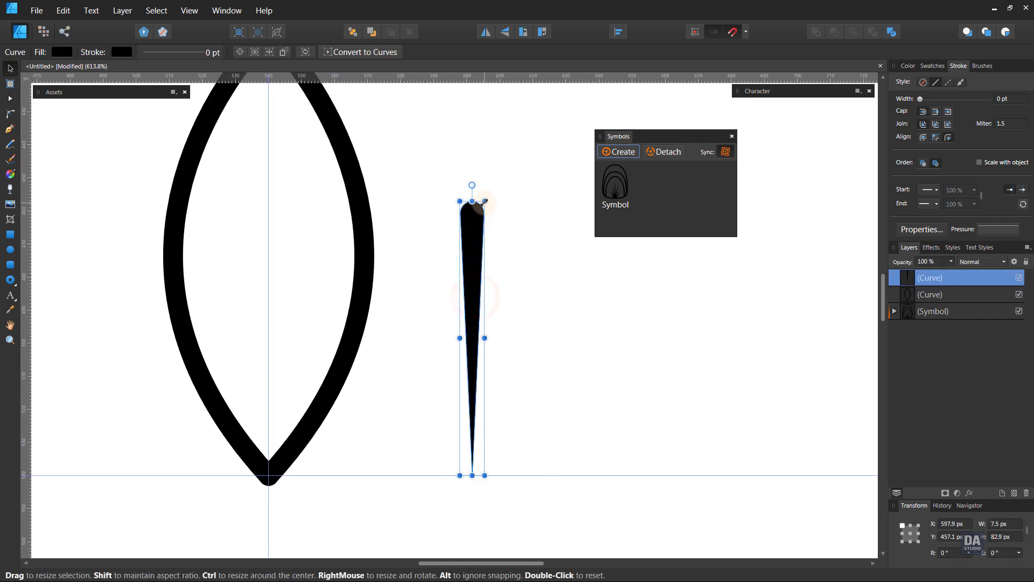
mouse_move(475, 202)
mouse_down()
mouse_move(473, 189)
mouse_move(473, 213)
mouse_up()
Step: Duplicate the spike twice around its bottom tip, one about 58.8 px long at -8.5° and one about 43.9 px long at -14.8°
right_click(935, 282)
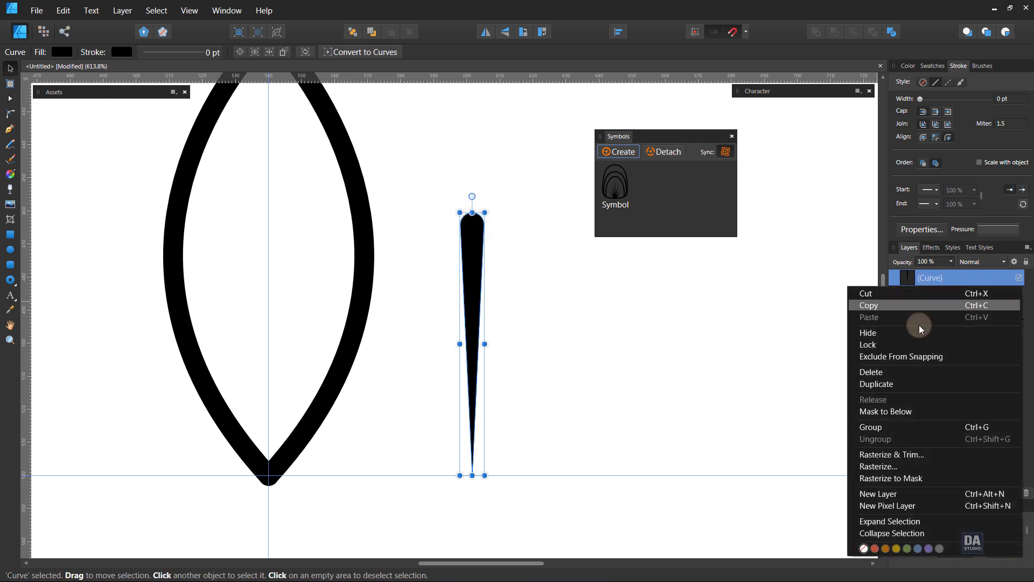
click(903, 383)
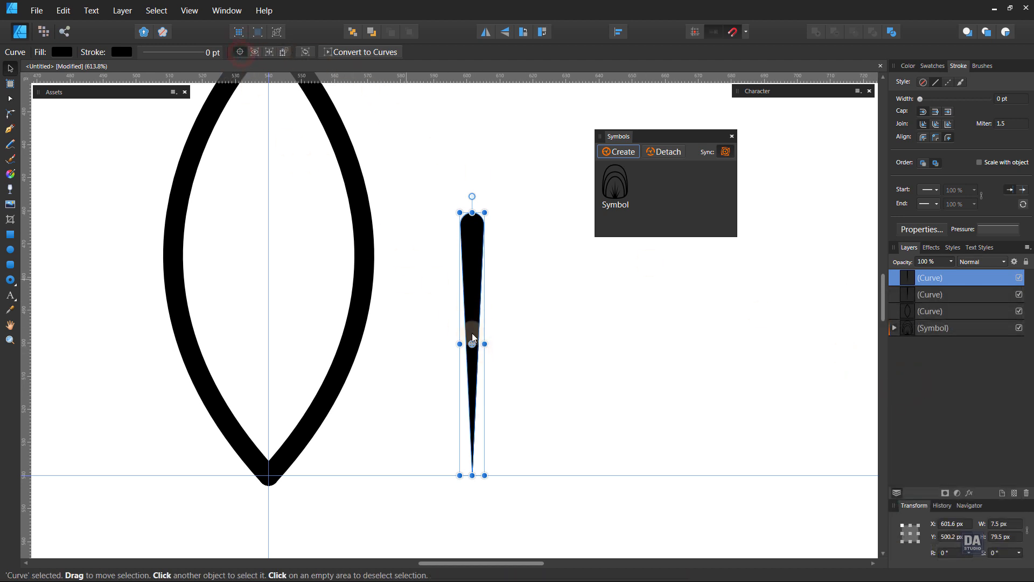
drag(473, 344, 473, 475)
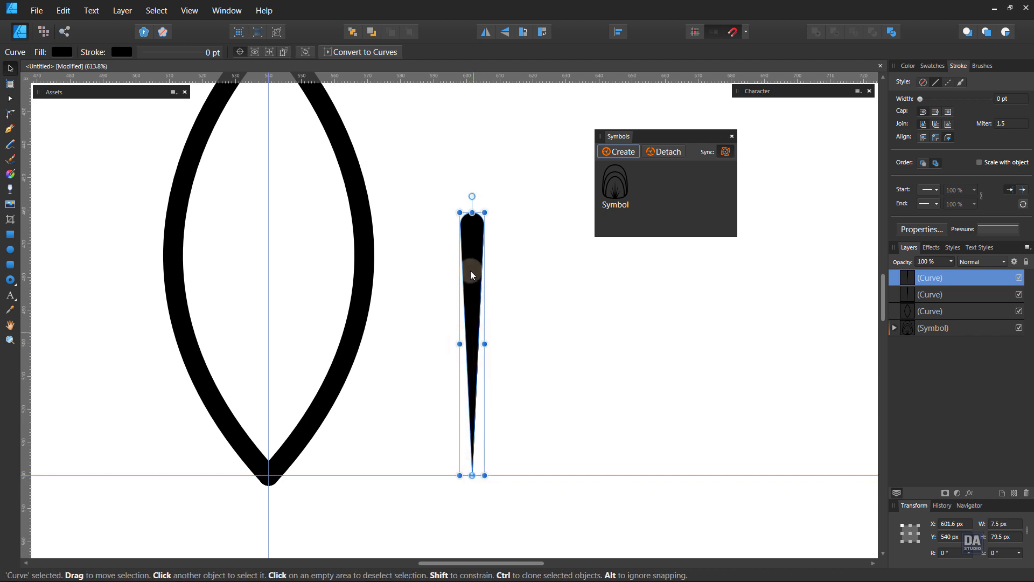
drag(472, 198, 503, 267)
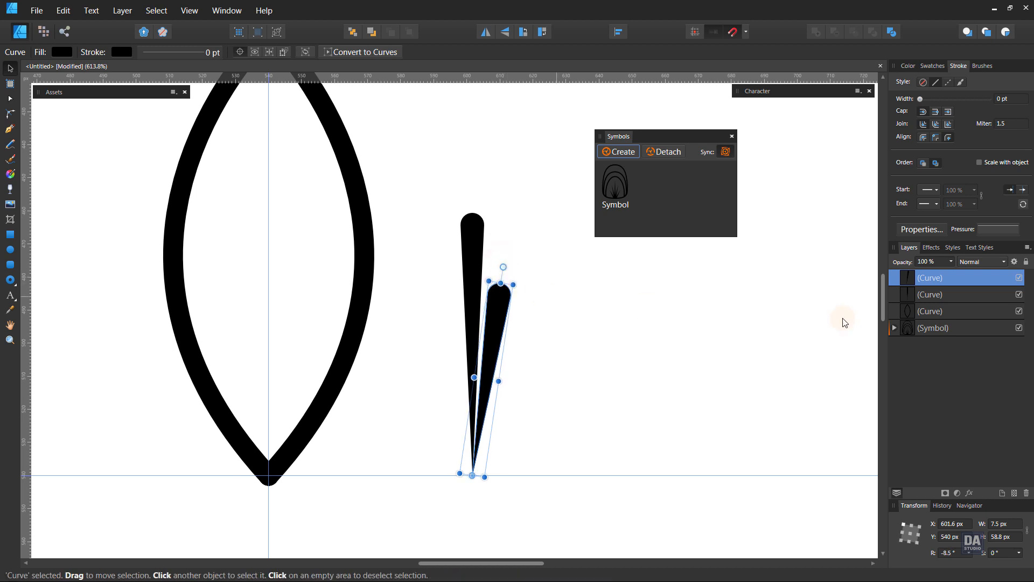
right_click(979, 285)
click(925, 386)
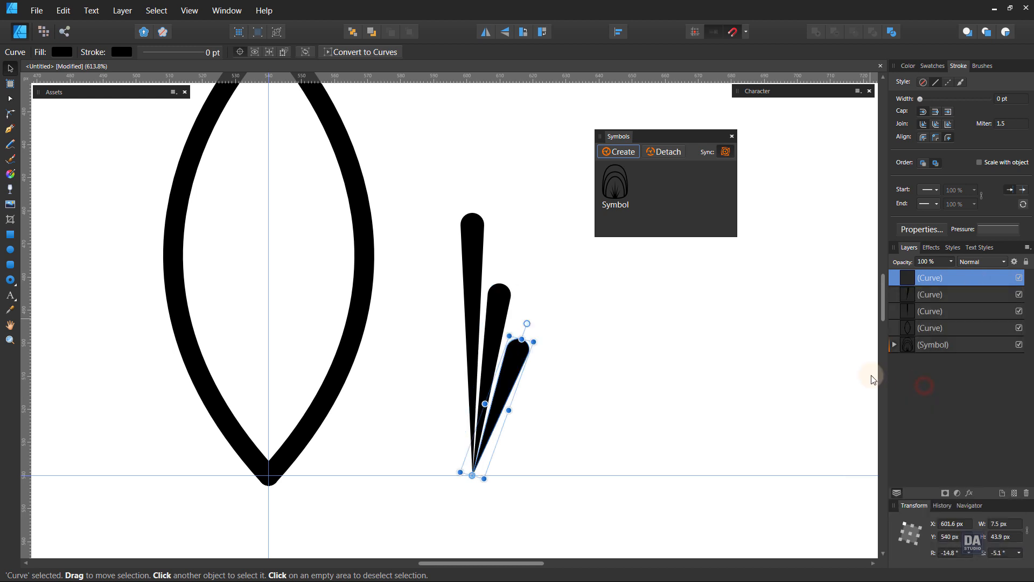
Step: Duplicate the two shorter spikes, flip the copies horizontally and place them on the other side of the central spike
shift+click(946, 294)
right_click(946, 295)
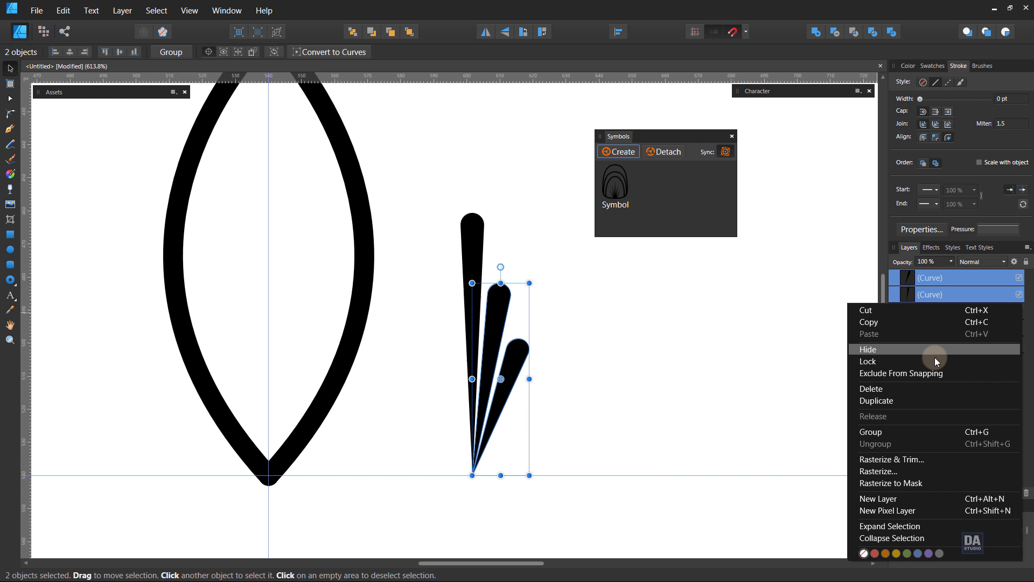
click(925, 400)
click(484, 32)
drag(494, 350, 453, 353)
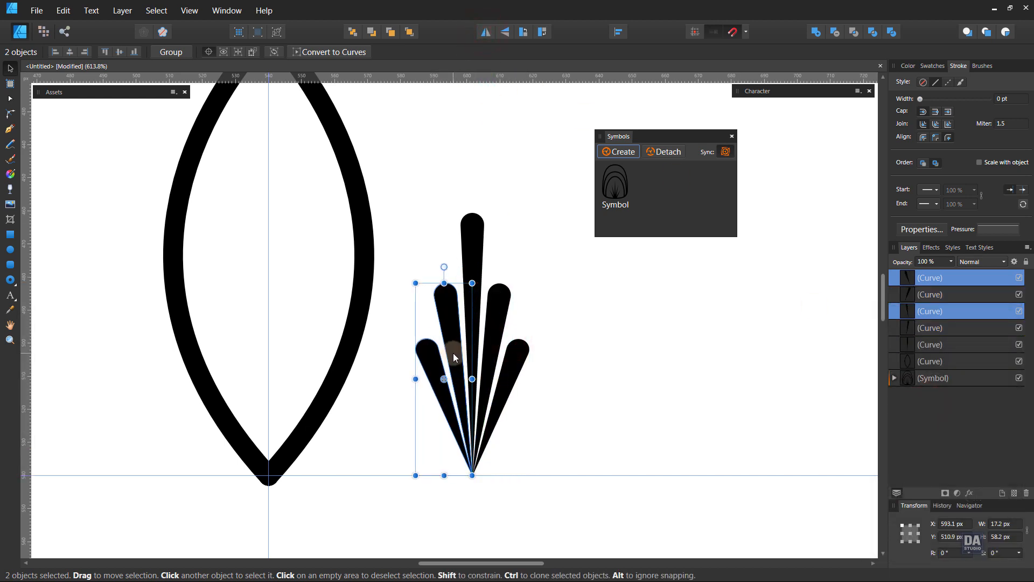
click(527, 272)
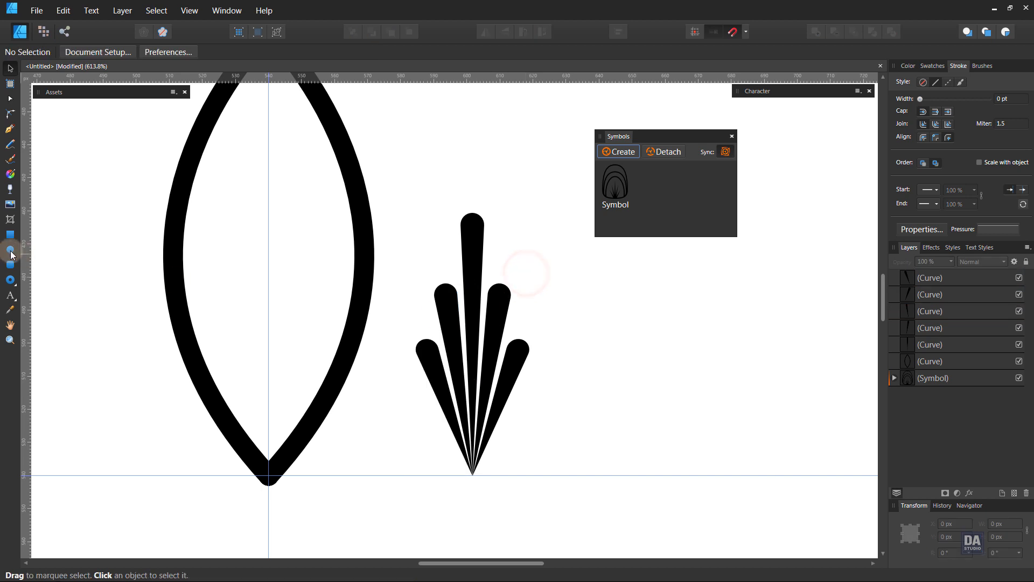
Step: Draw a black circle about 5 px across above the central spike and copy it above each of the two left spikes
click(10, 250)
mouse_move(472, 197)
mouse_down()
mouse_move(485, 209)
mouse_move(479, 162)
mouse_move(481, 183)
mouse_up()
key(v)
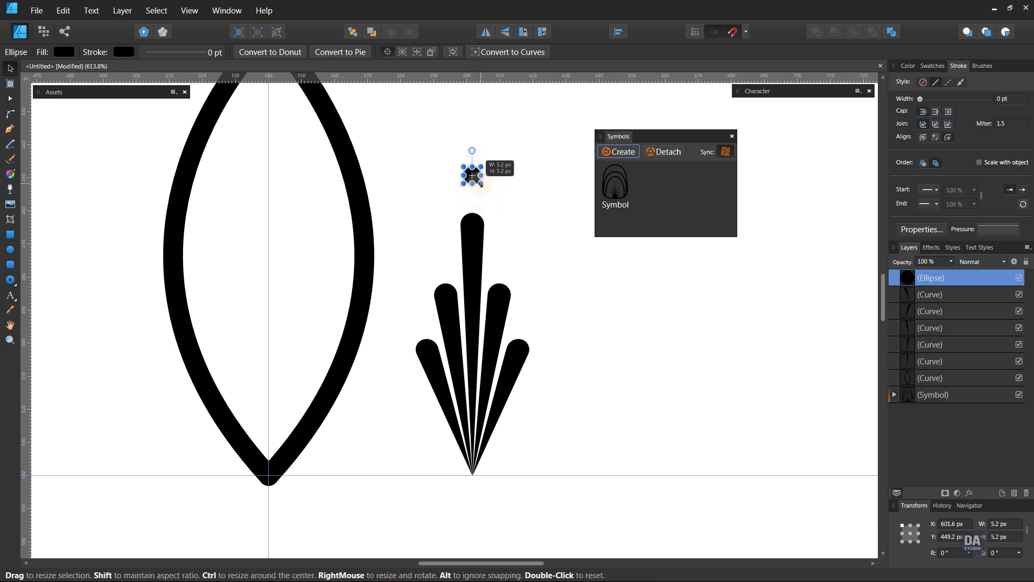
click(503, 203)
click(474, 176)
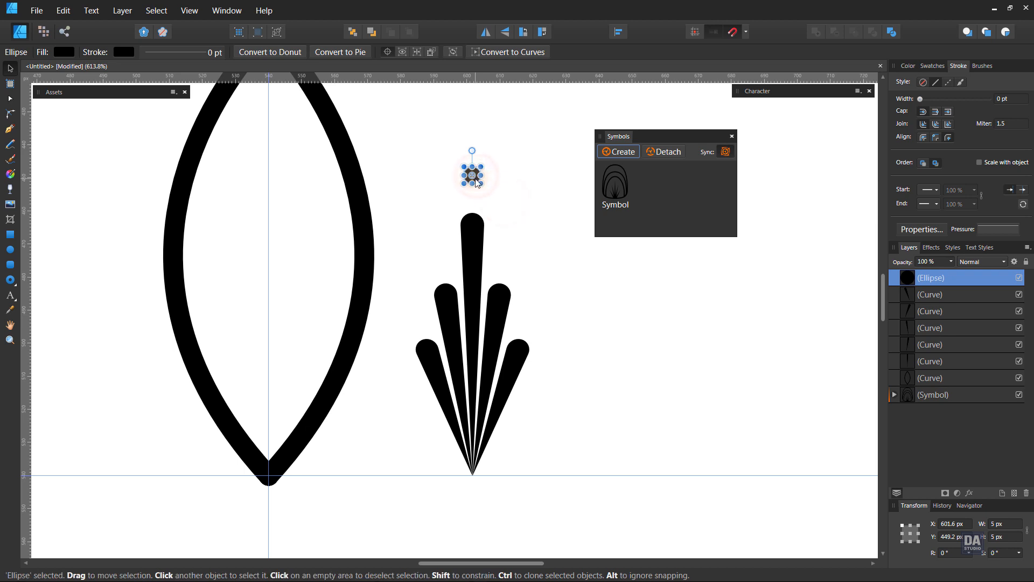
click(386, 52)
drag(474, 178, 420, 327)
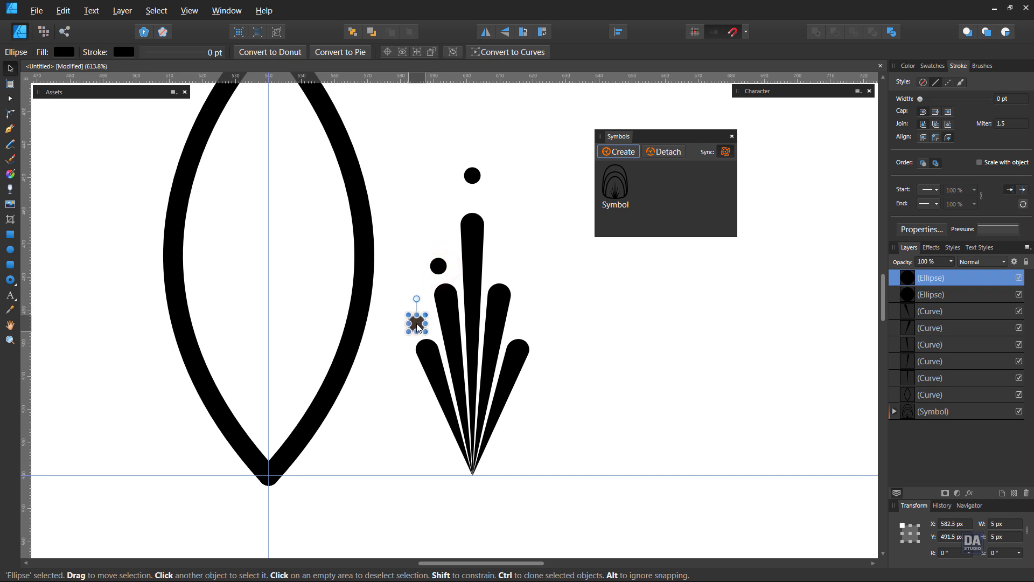
Step: Duplicate the two left dots, flip the copies horizontally and place them above the two right spikes
shift+click(438, 266)
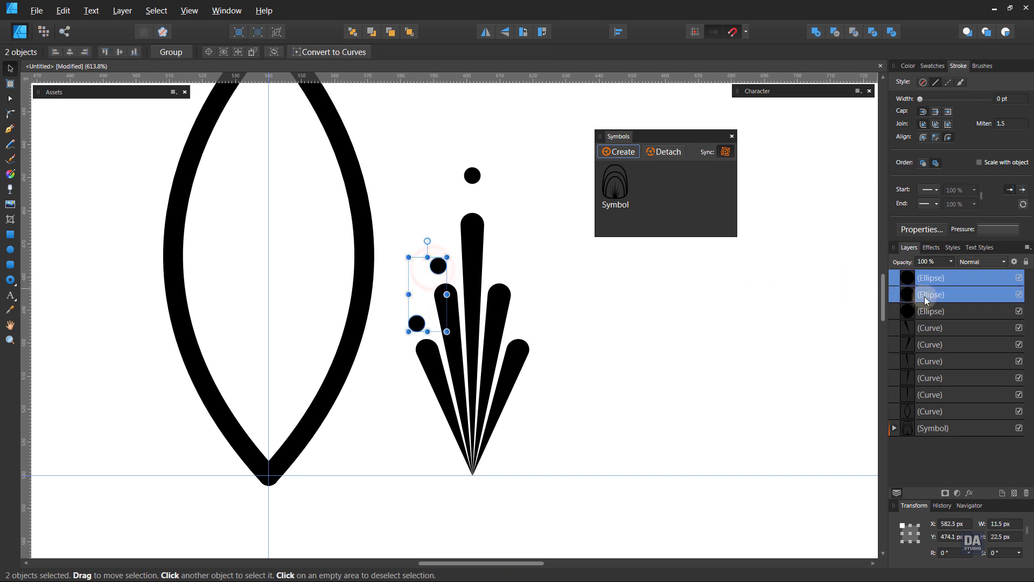
right_click(901, 321)
click(889, 401)
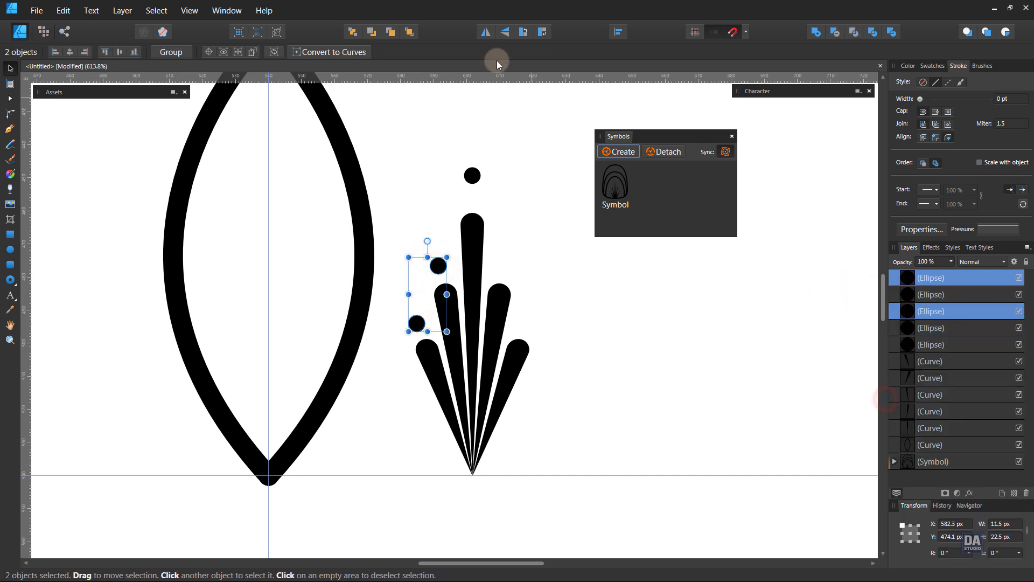
click(485, 32)
drag(425, 275, 513, 276)
click(547, 245)
Step: Group the five spikes and five dots and nest the group inside the leaf outline curve
click(543, 149)
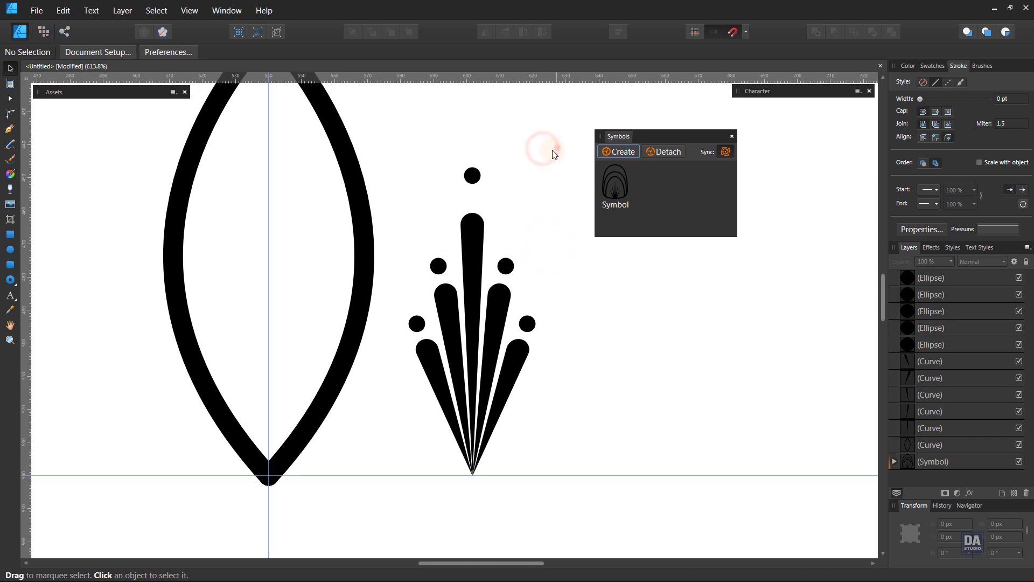
drag(555, 155, 422, 468)
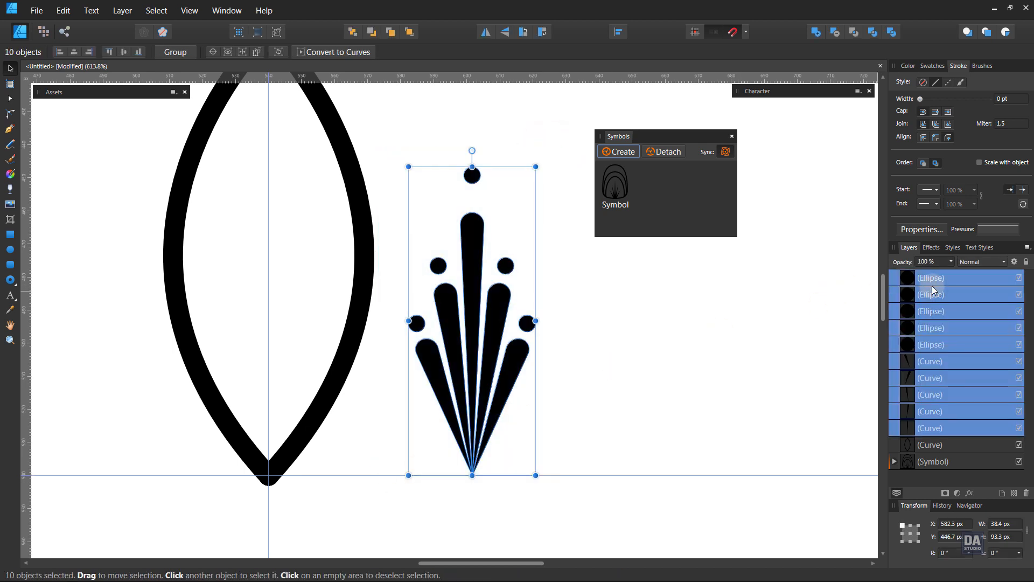
right_click(951, 281)
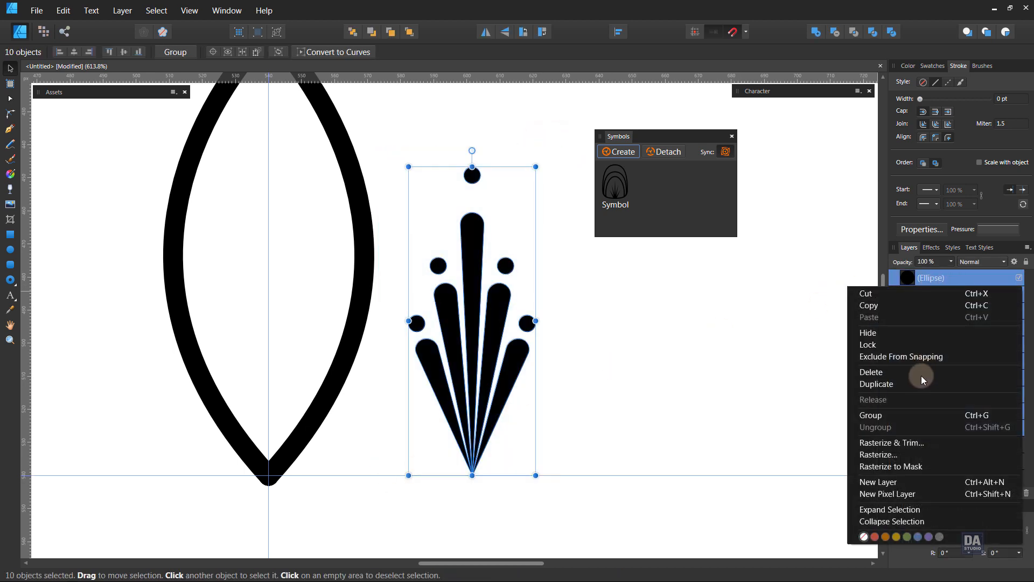
click(923, 415)
drag(959, 278, 962, 303)
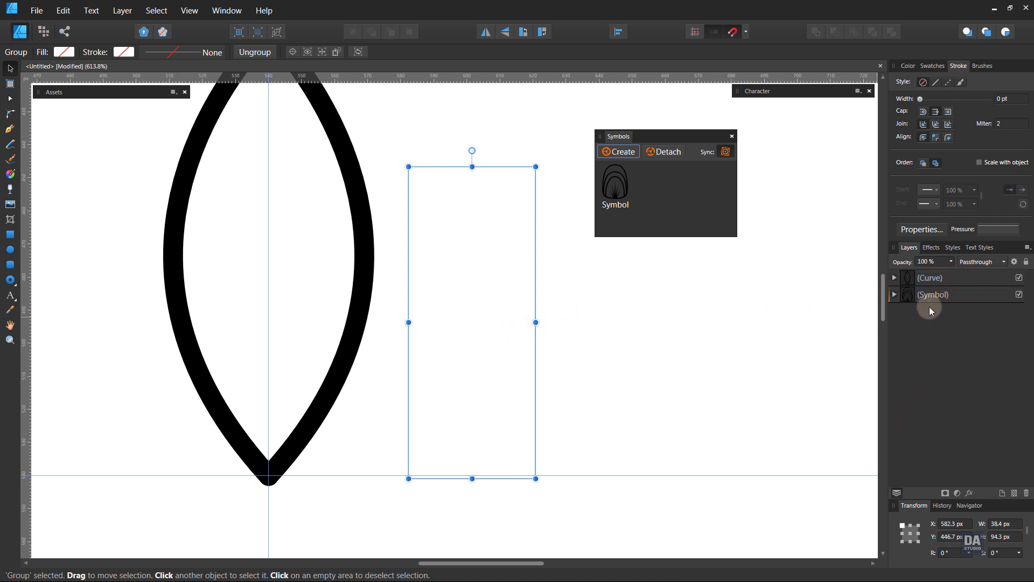
Step: Centre the spike group on the leaf's vertical axis at its bottom tip and stretch the group slightly taller
drag(490, 423, 290, 438)
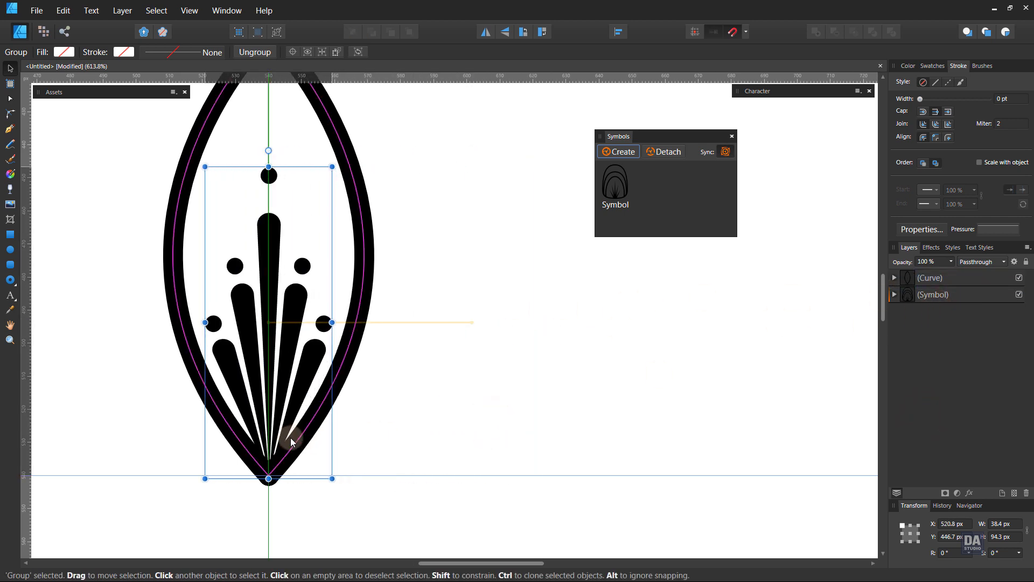
drag(269, 167, 270, 139)
click(454, 286)
Step: Narrow the leaf motif symmetrically to about 47.9 px wide and create a symbol from it
click(356, 331)
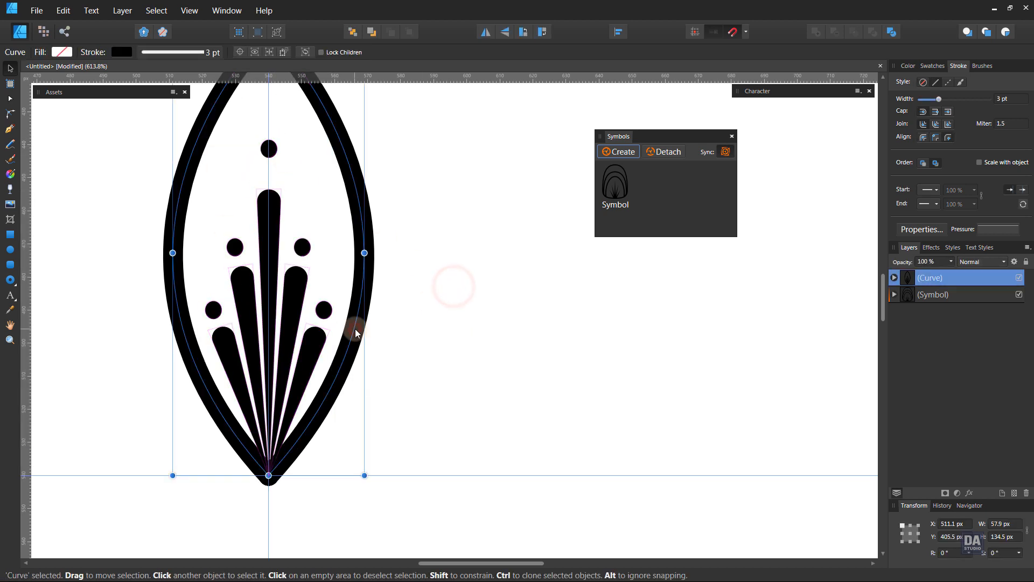
drag(581, 335, 555, 334)
drag(555, 282, 527, 334)
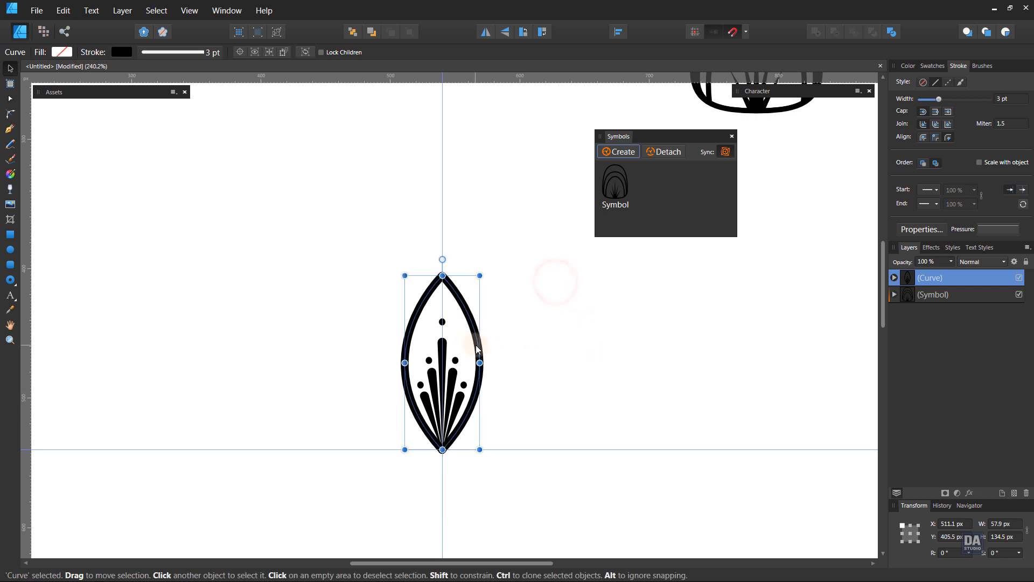
click(448, 342)
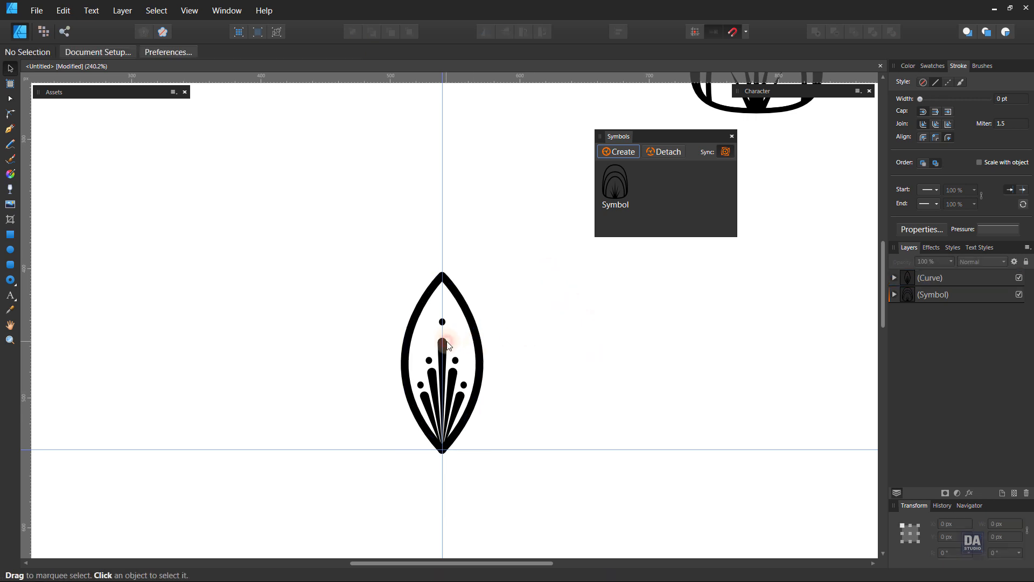
click(480, 353)
drag(479, 363, 474, 362)
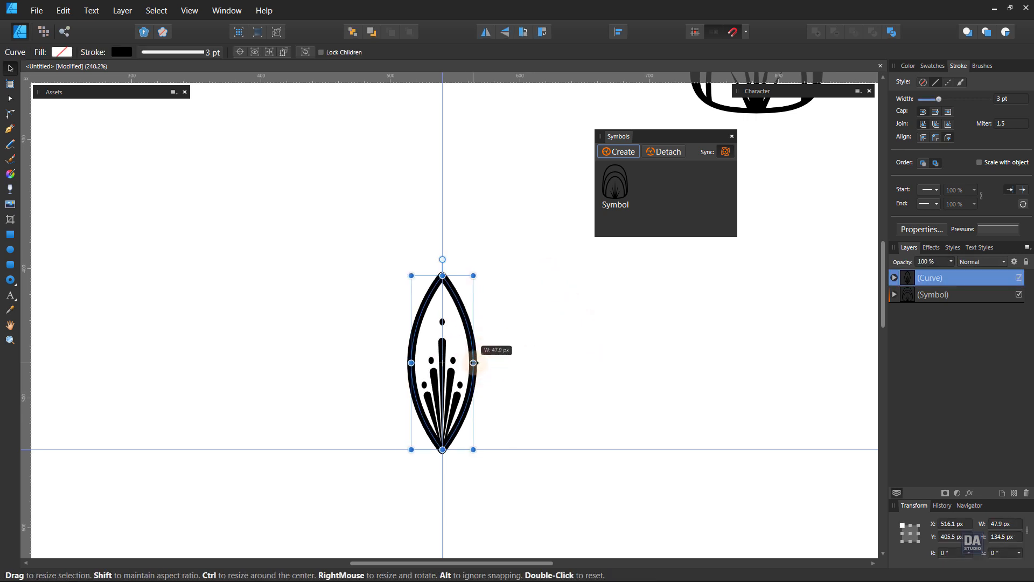
click(633, 153)
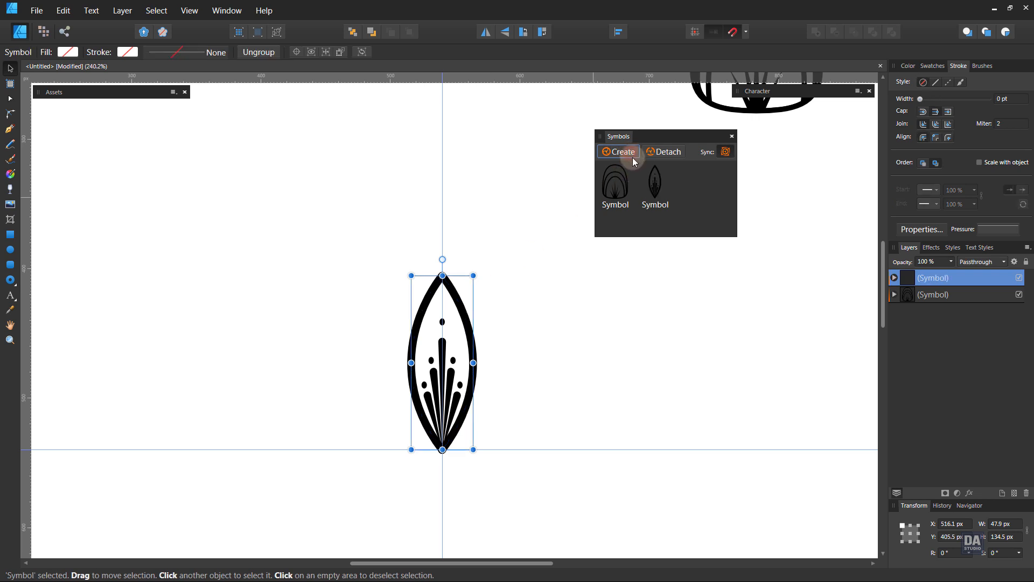
Step: Move the leaf symbol from the page centre to beside the arched petal symbol
click(556, 325)
drag(523, 334, 374, 308)
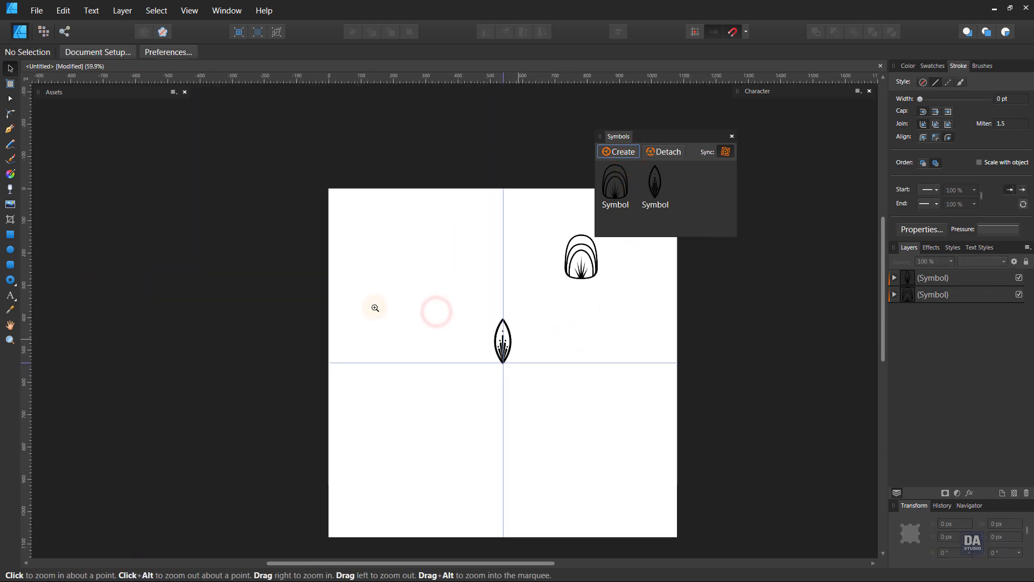
drag(465, 311, 403, 303)
drag(445, 347, 564, 269)
click(536, 325)
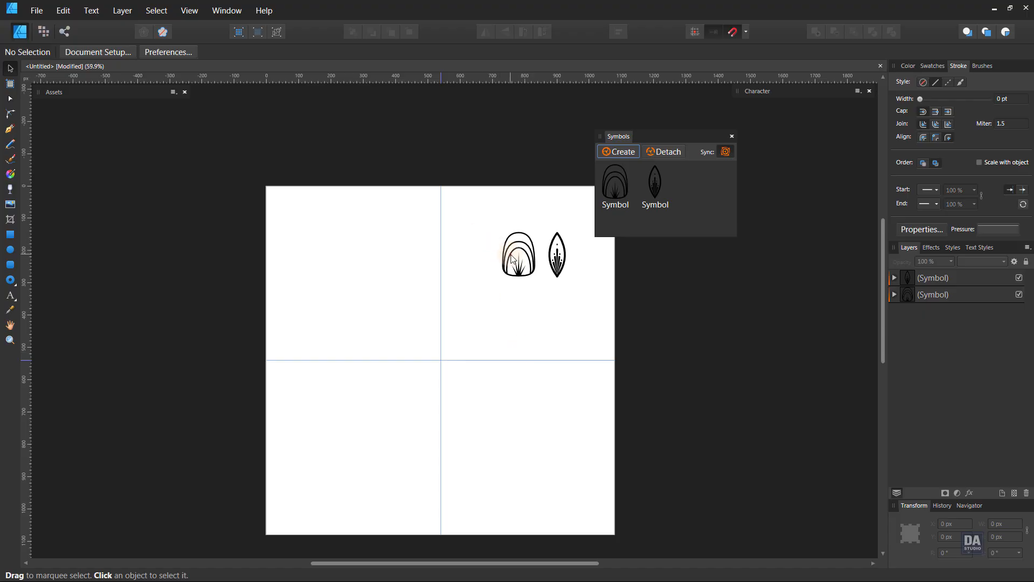
Step: Move both petal symbols together closer to the page's upper-right corner
click(513, 259)
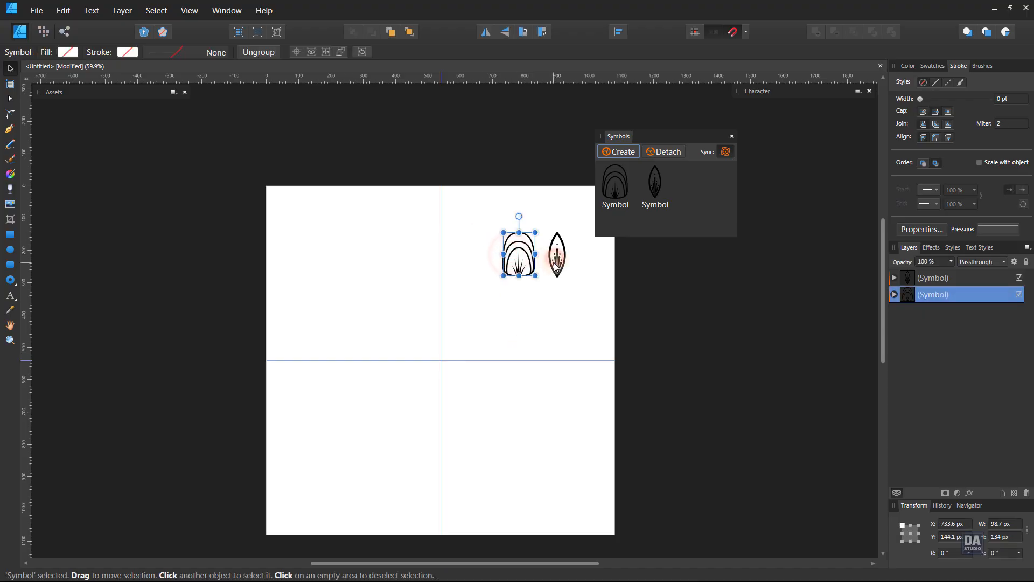
shift+click(560, 272)
drag(560, 272, 577, 236)
click(499, 318)
drag(533, 356, 531, 334)
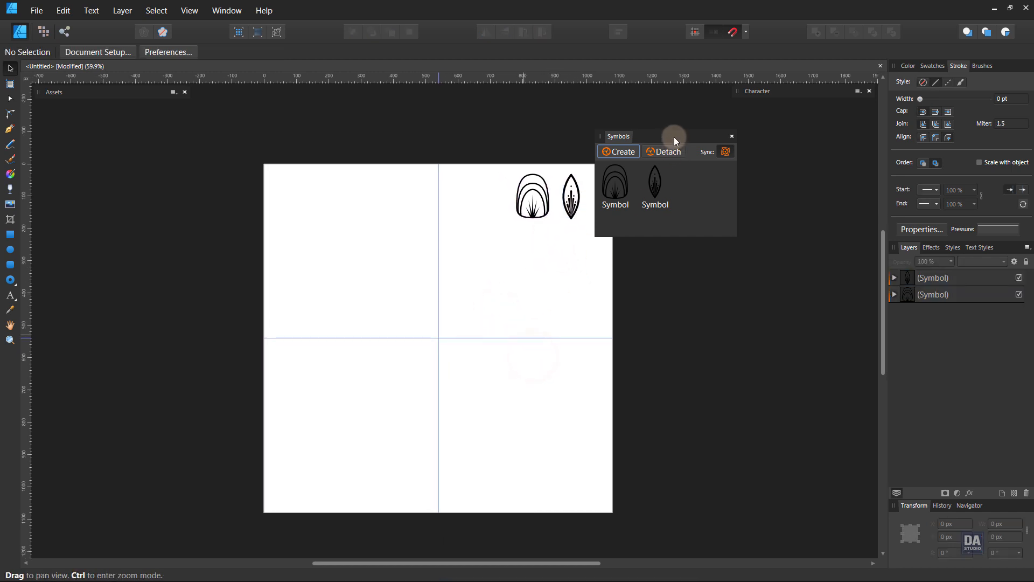
Step: Draw a donut about 988 px across centred on the guide intersection and set its hole radius to 75%
drag(674, 135, 810, 103)
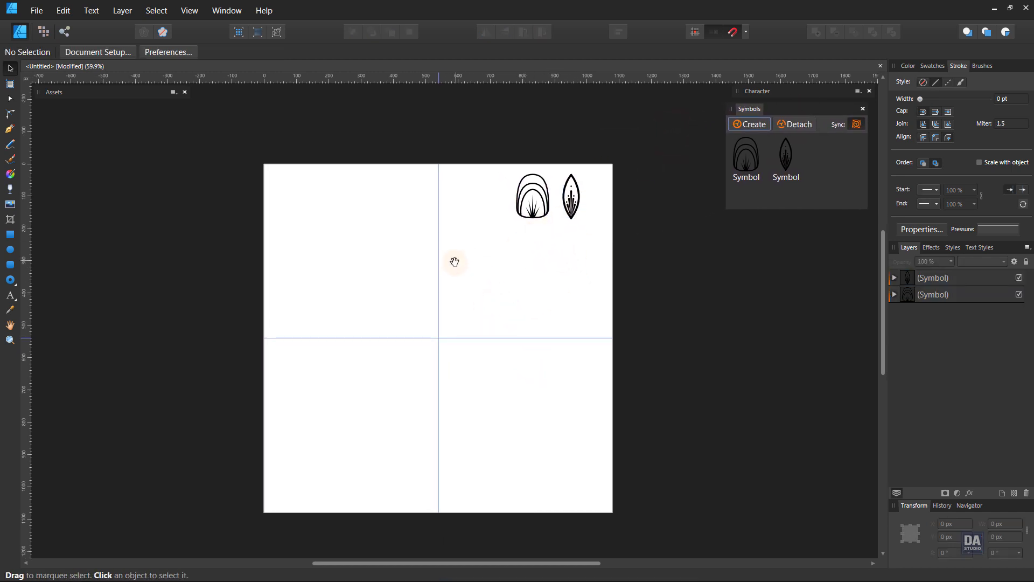
drag(455, 259, 463, 259)
click(11, 279)
key(ctrl+0)
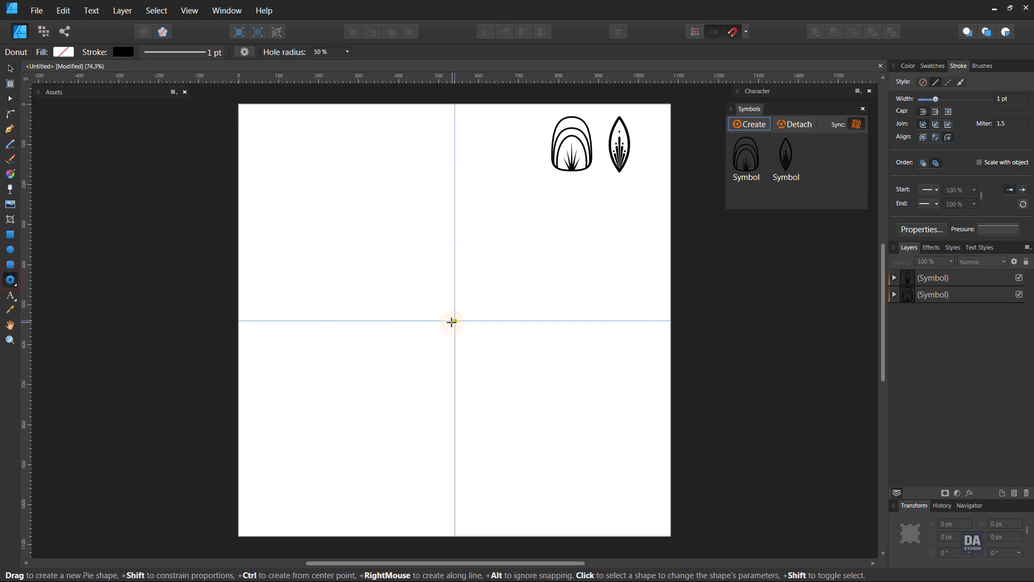
drag(453, 321, 712, 454)
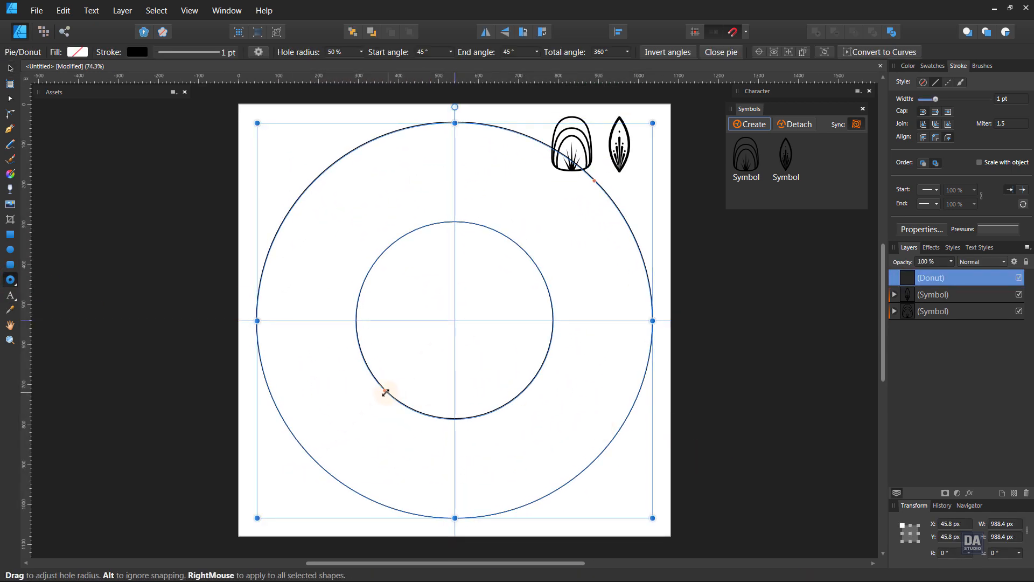
drag(373, 403, 354, 426)
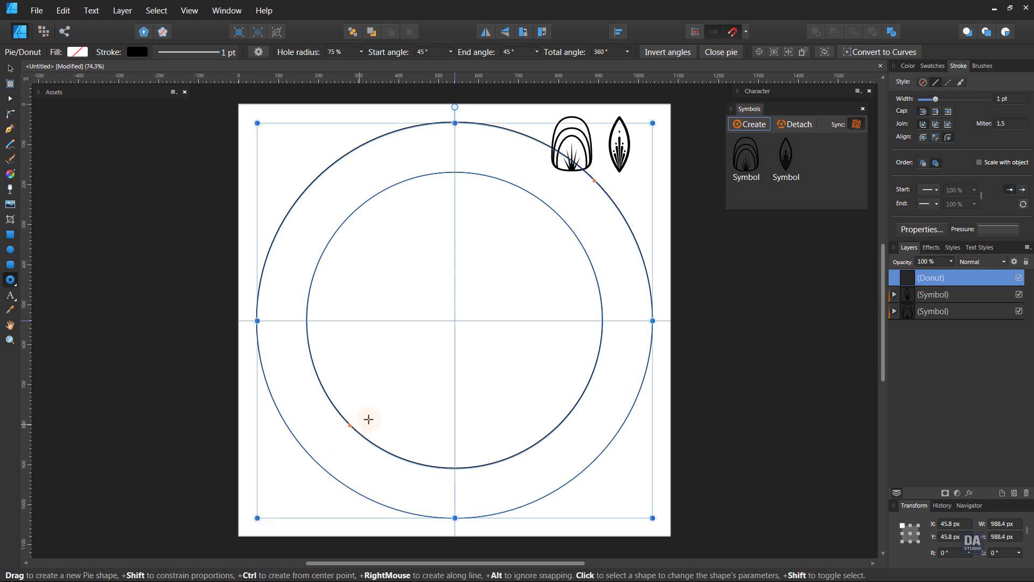
Step: Move the arched petal symbol onto the vertical guide in the upper part of the donut ring
key(v)
click(590, 154)
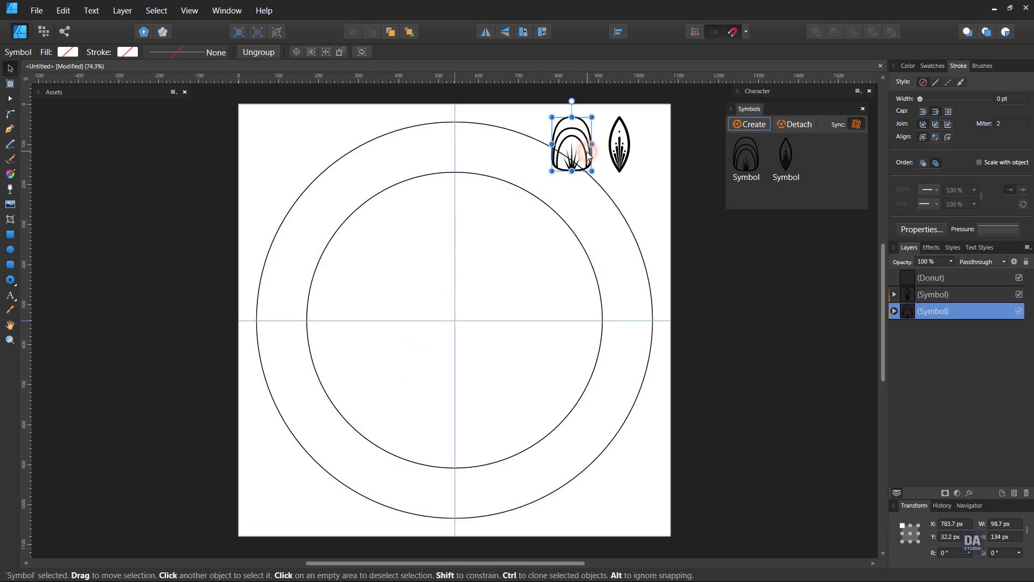
drag(590, 155, 472, 164)
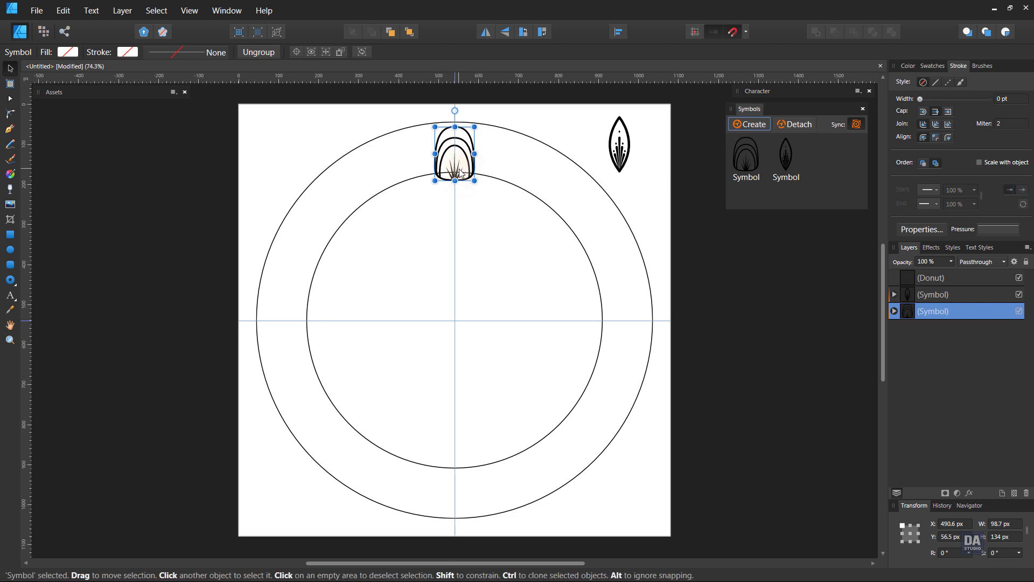
Step: Shorten the spiky burst inside the arched petal symbol to about 73.1 px tall and raise it within the inner arch
double_click(460, 172)
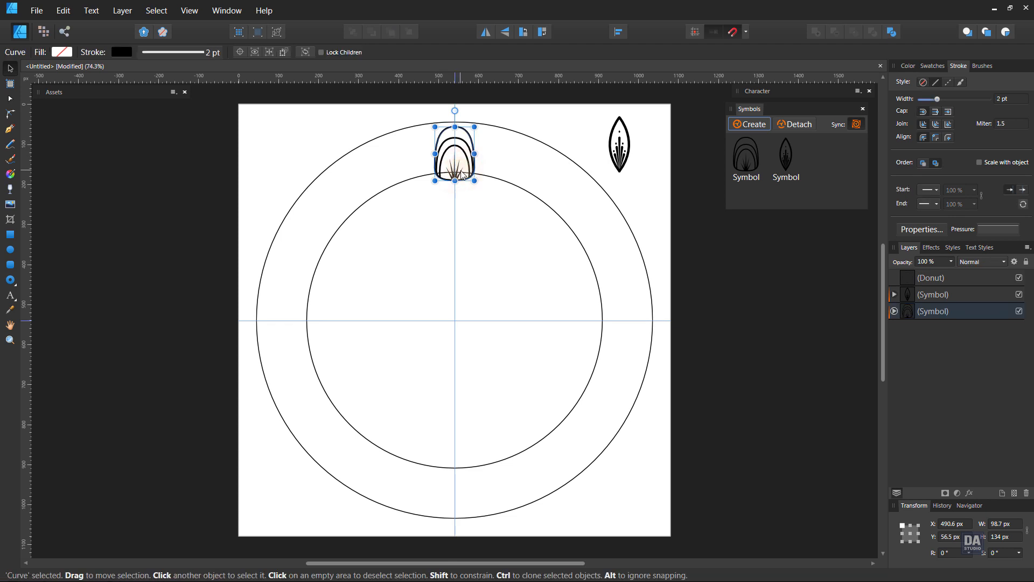
click(462, 174)
click(459, 173)
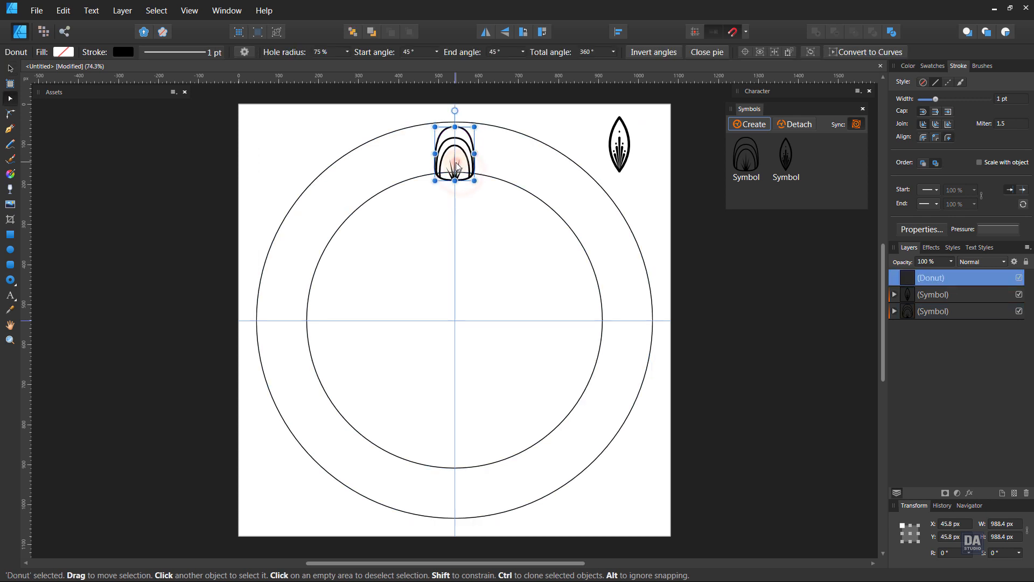
double_click(460, 168)
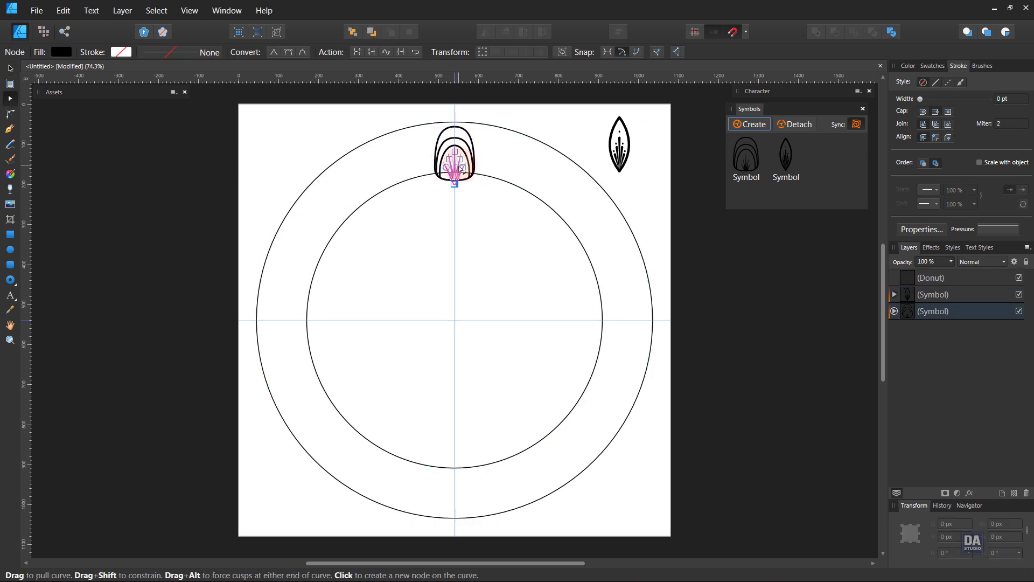
key(v)
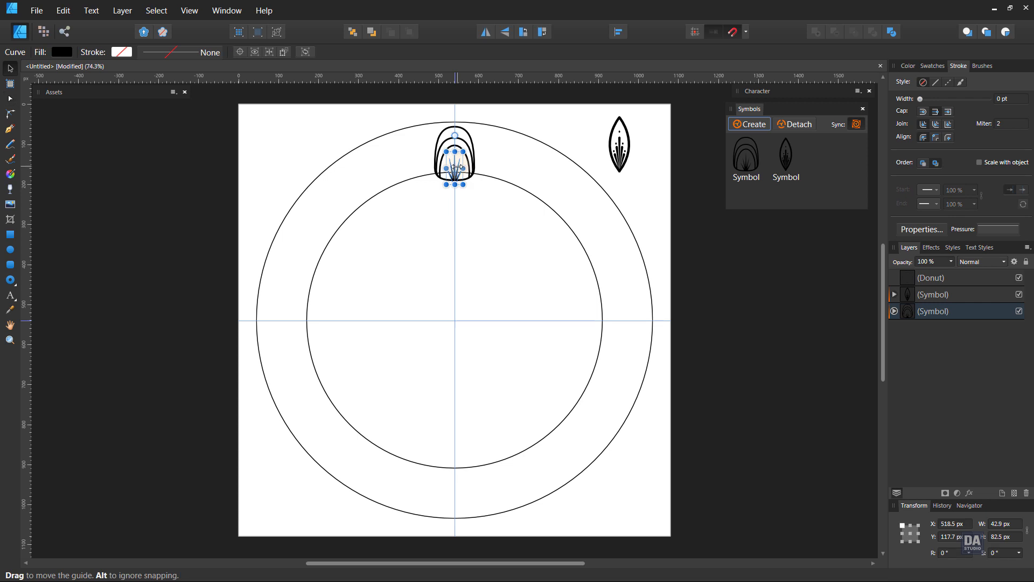
scroll(457, 164, up, 5)
drag(460, 243, 465, 211)
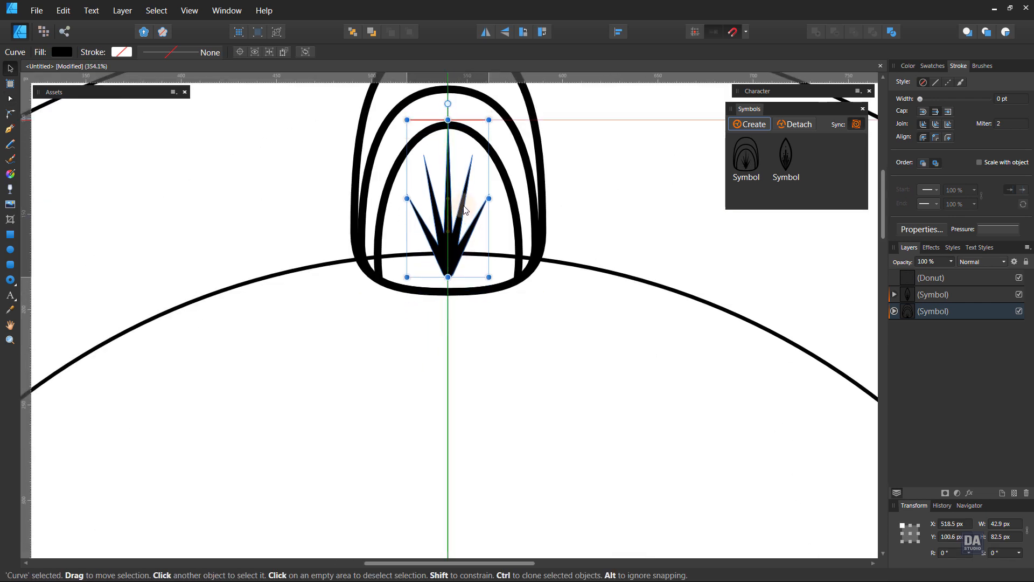
drag(447, 120, 448, 137)
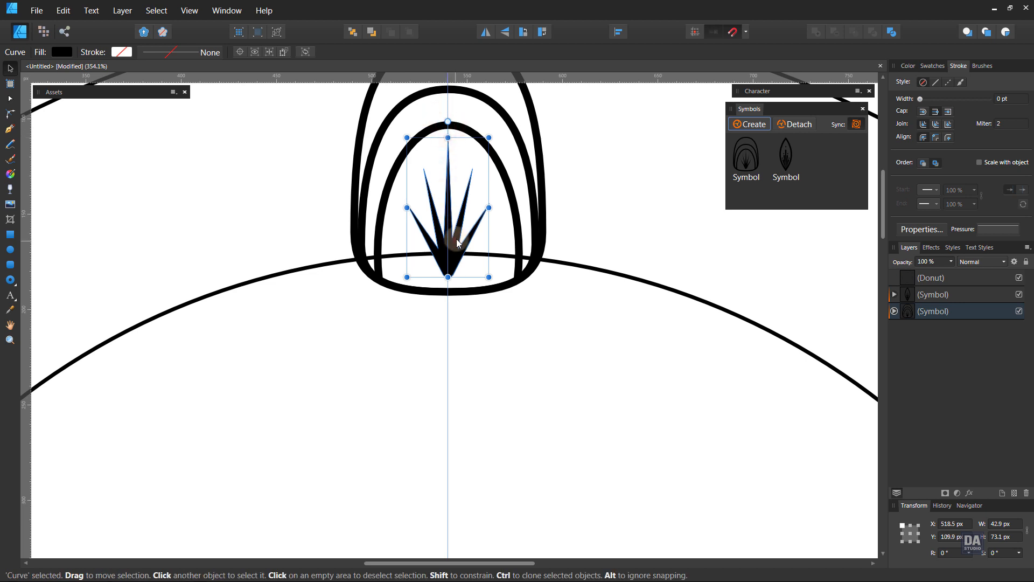
drag(458, 245, 458, 239)
scroll(462, 257, down, 5)
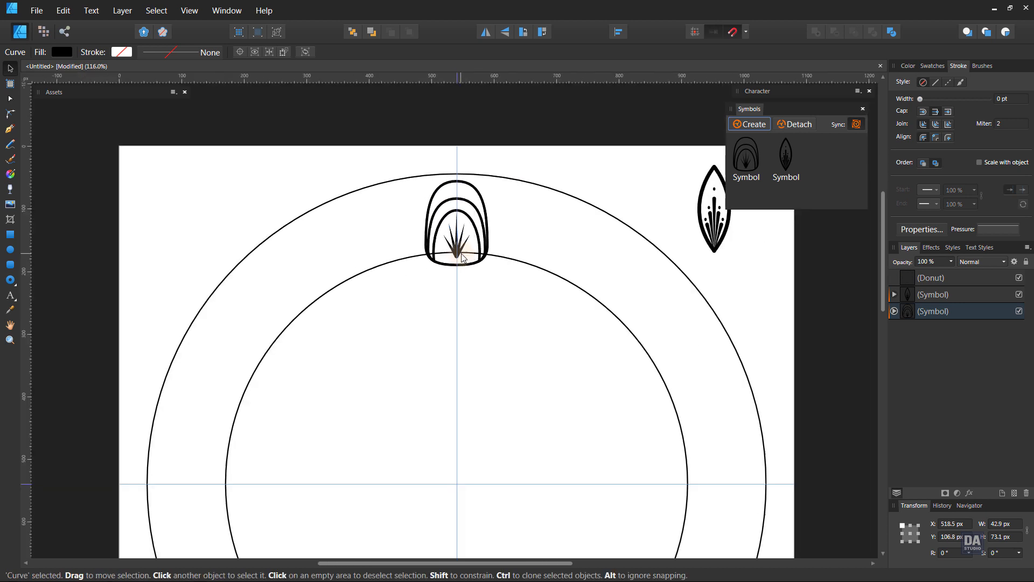
click(476, 297)
Step: Duplicate the arched petal symbol and place the copy's transform origin at the page centre, 540 px by 540 px
scroll(507, 323, down, 3)
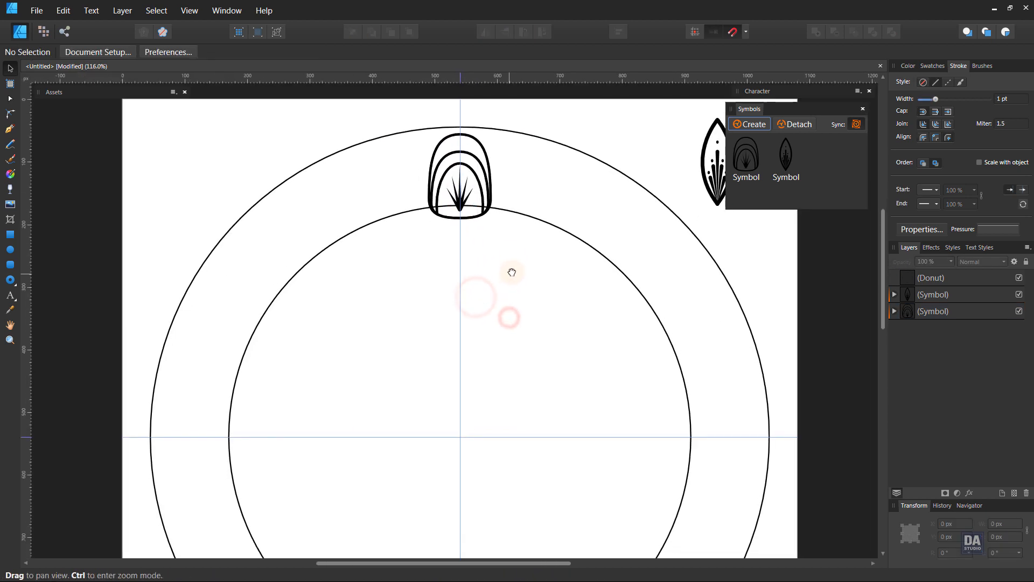
click(482, 196)
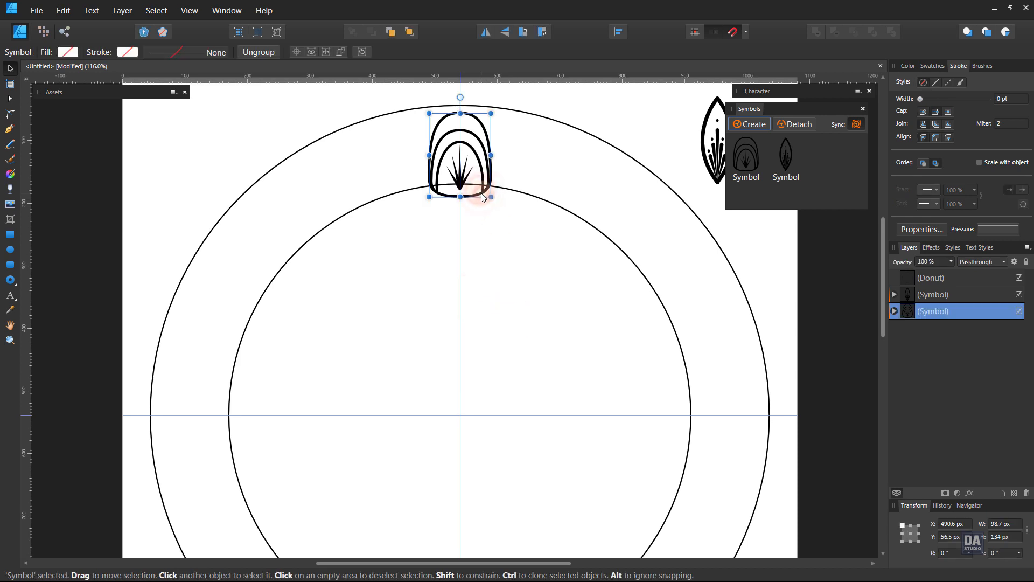
right_click(930, 318)
click(920, 136)
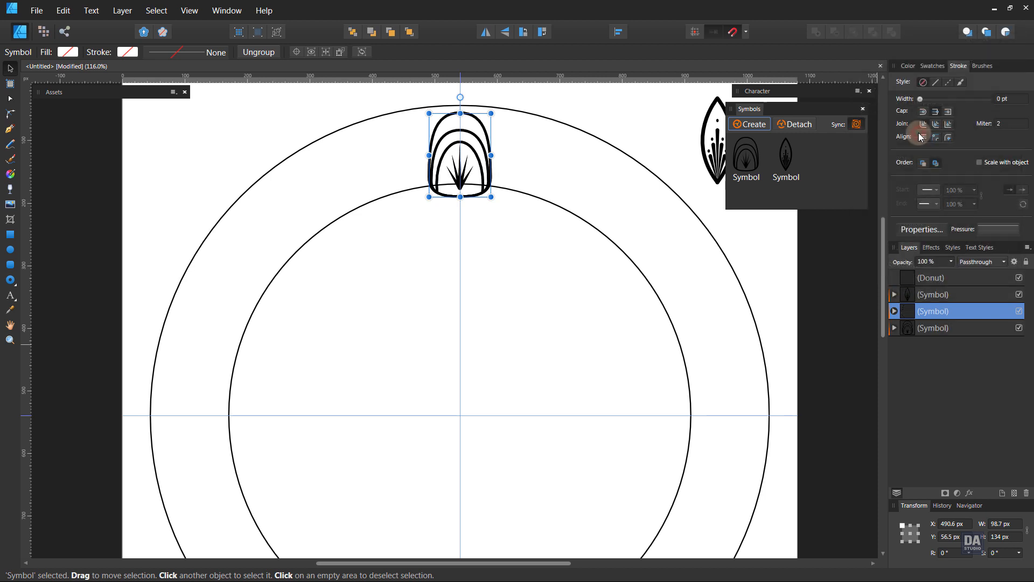
click(297, 52)
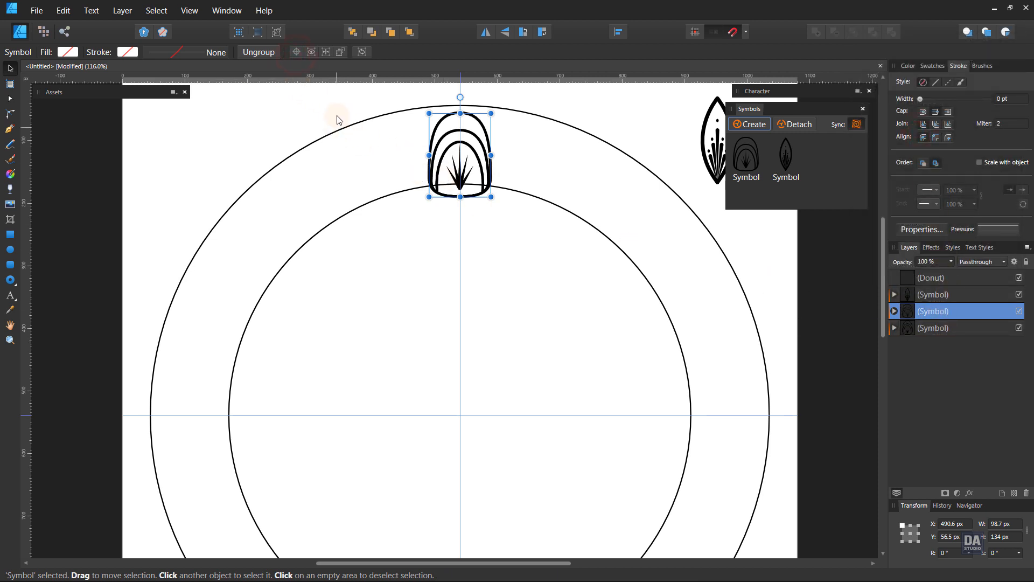
drag(461, 155, 461, 416)
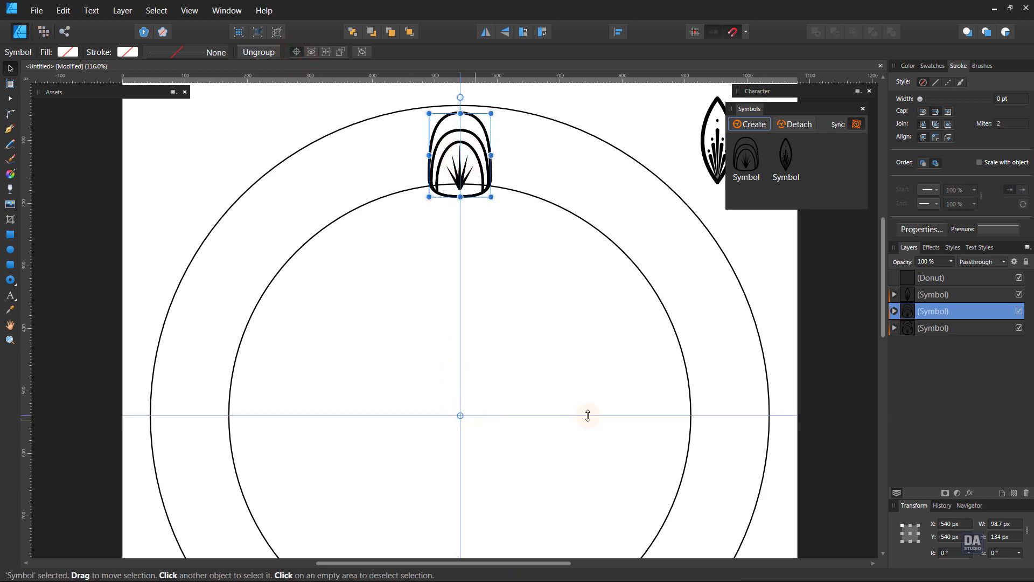
Step: Try a 10° rotation of the duplicated arched petal around the page centre and undo it
click(952, 554)
text(10)
key(Return)
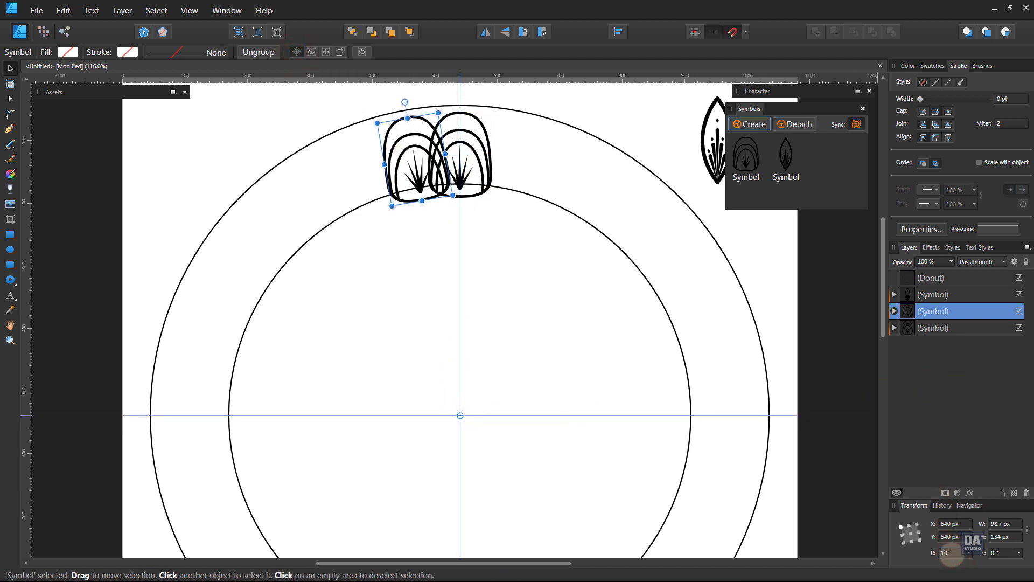
key(ctrl+z)
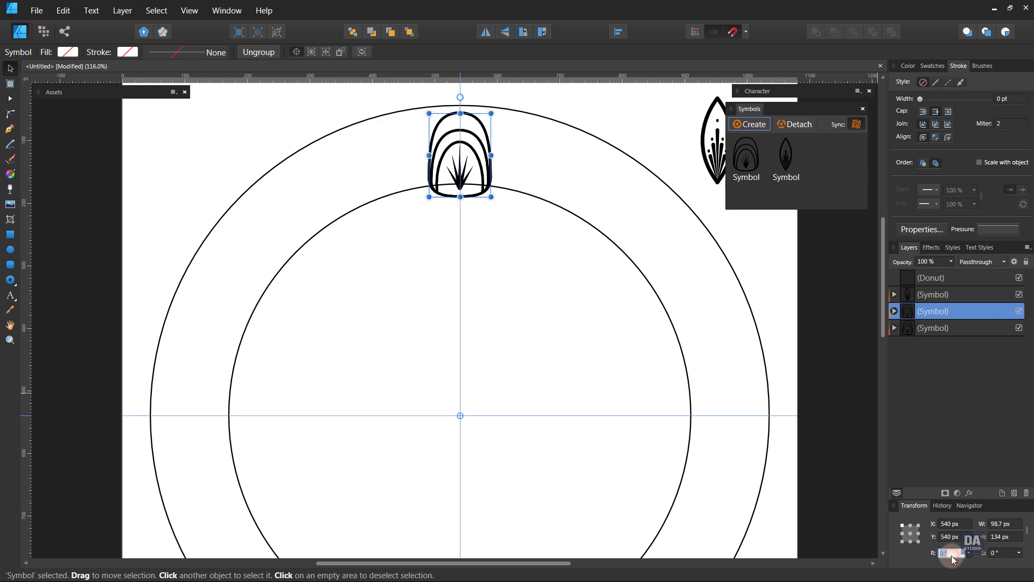
Step: Rotate the duplicated arched petal 15° around the page centre
click(953, 555)
text(15)
key(Return)
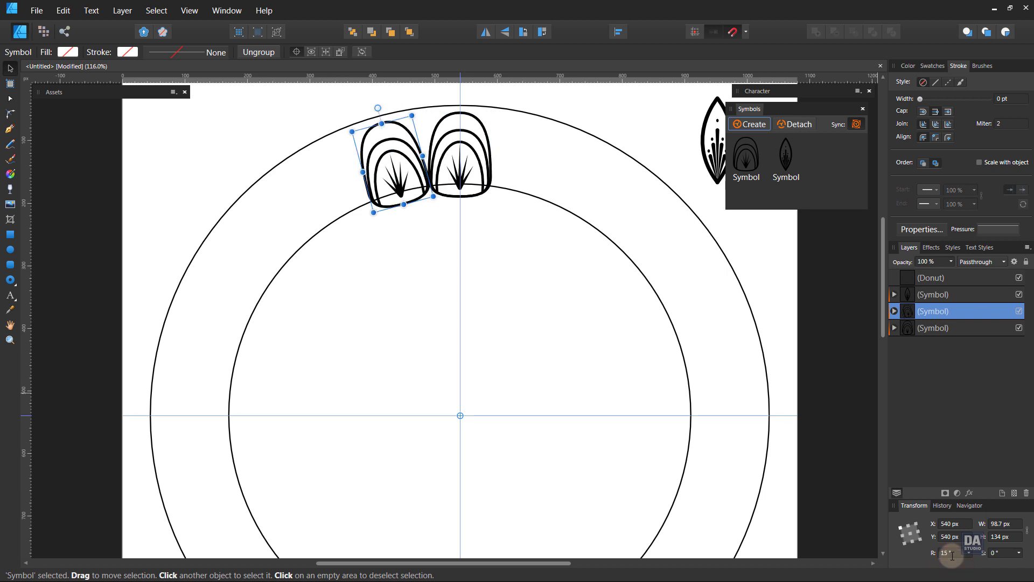
Step: Repeat the rotated duplication of the arched petal symbol in 15° increments until the copies fill the full ring
right_click(977, 313)
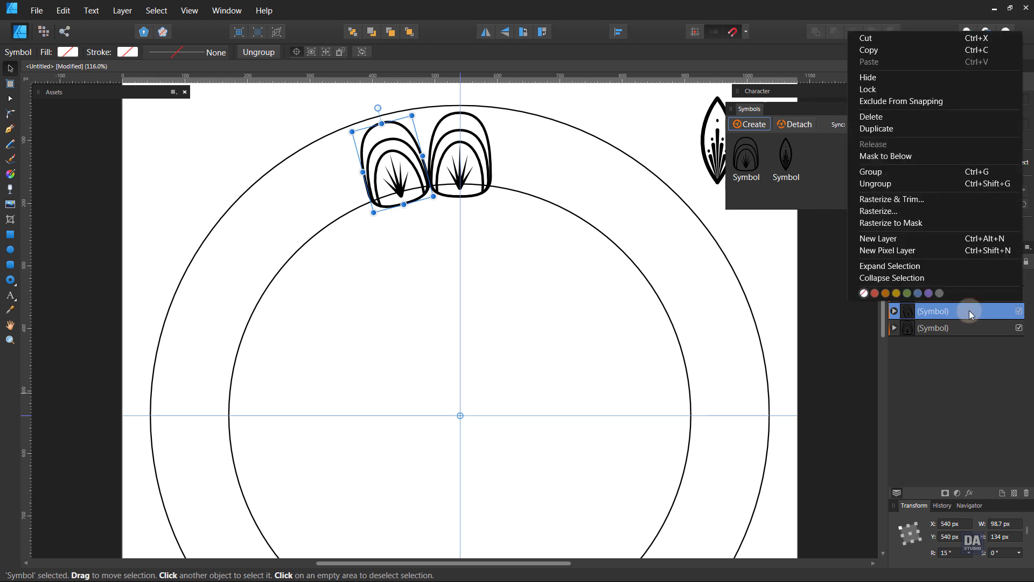
click(935, 130)
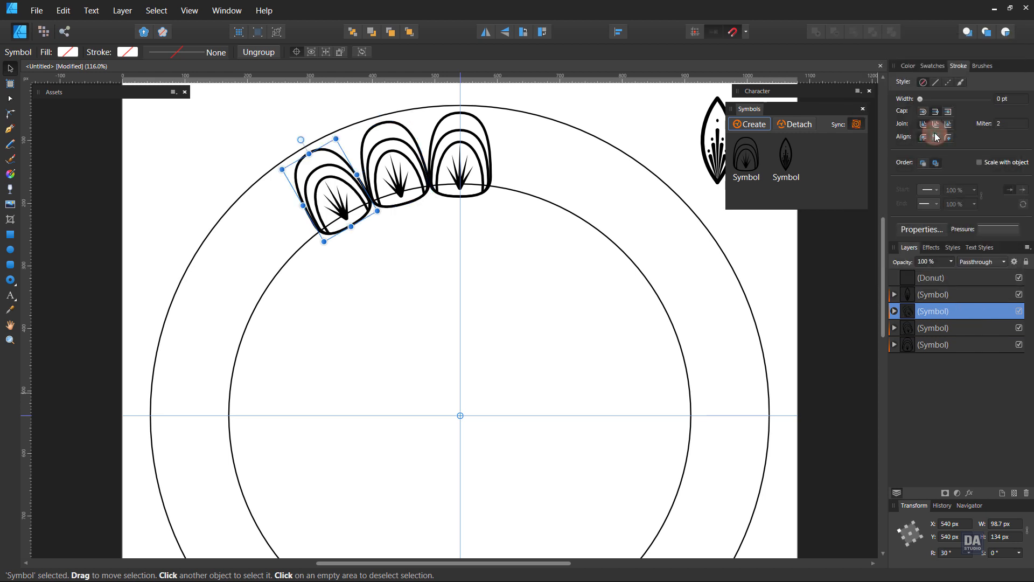
key(ctrl+j)
key(ctrl+j)
key(ctrl+j)
key(ctrl+j)
key(ctrl+j)
key(ctrl+j)
key(ctrl+j)
key(ctrl+j)
key(ctrl+j)
key(ctrl+j)
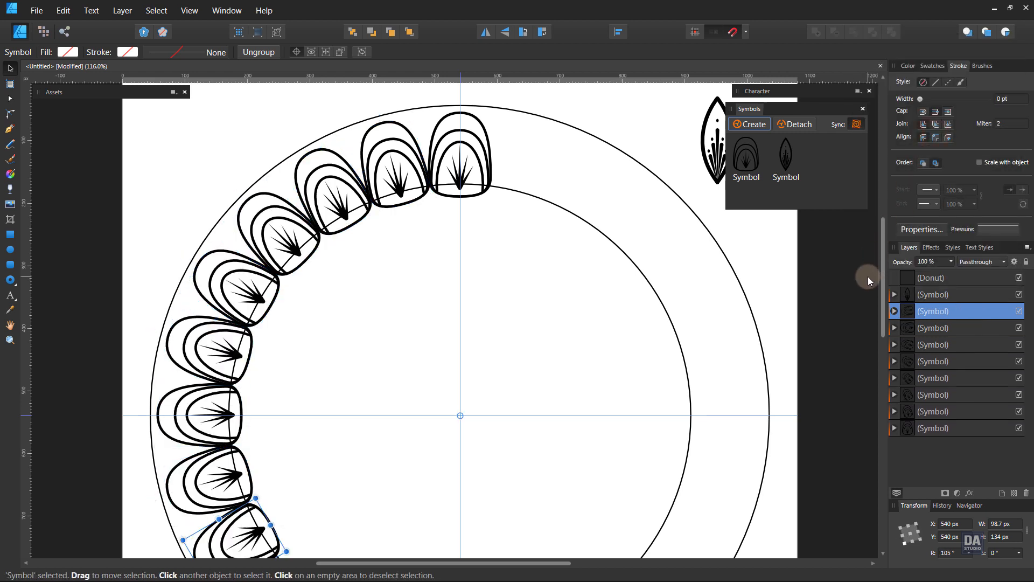
key(ctrl+j)
key(ctrl+j)
key(ctrl+j)
key(ctrl+j)
key(ctrl+j)
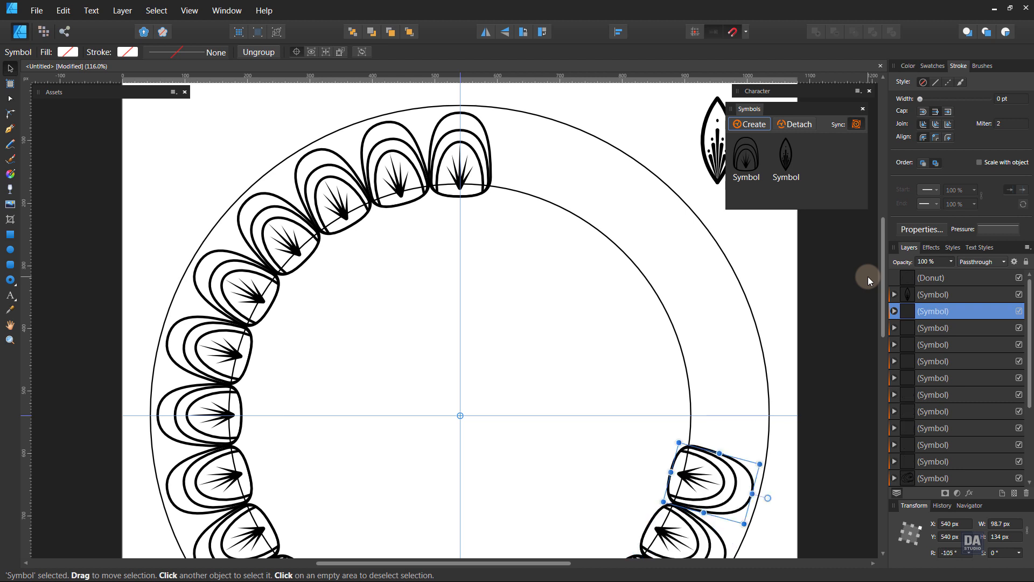
key(ctrl+j)
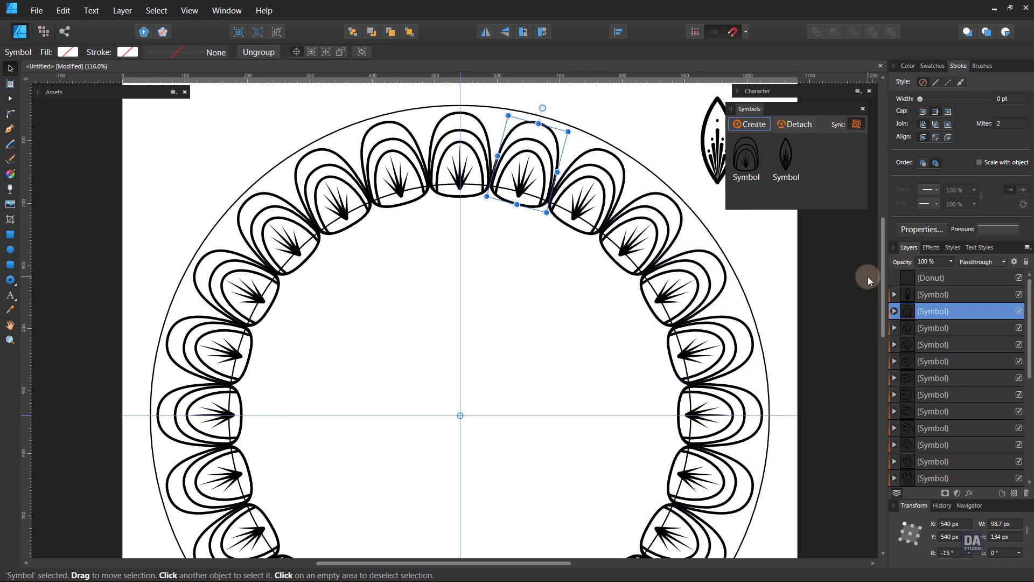
Step: Select all the arched petal symbols around the ring, leaving out the leaf symbol, and group them
scroll(936, 339, down, 3)
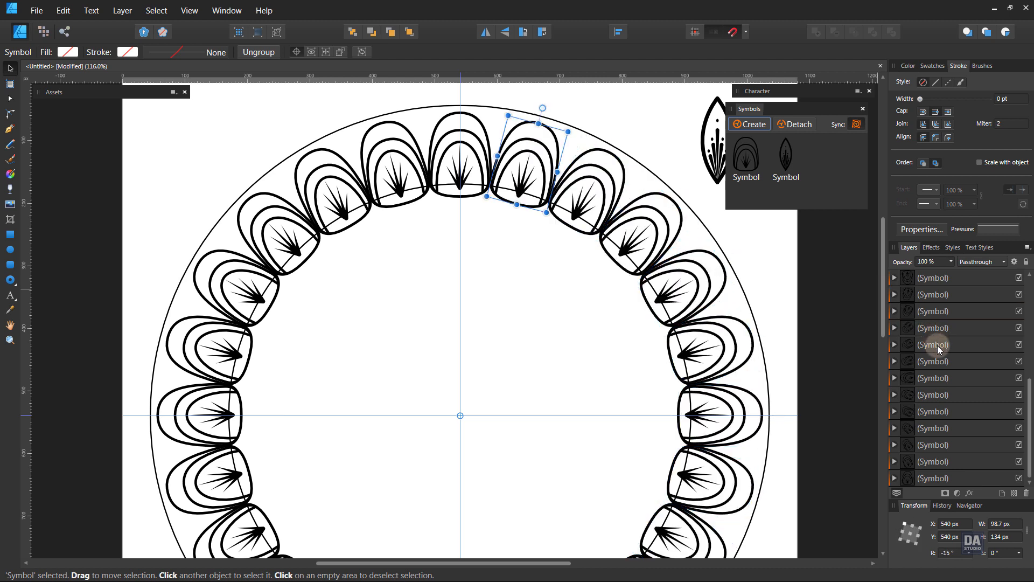
shift+click(945, 461)
scroll(945, 459, up, 2)
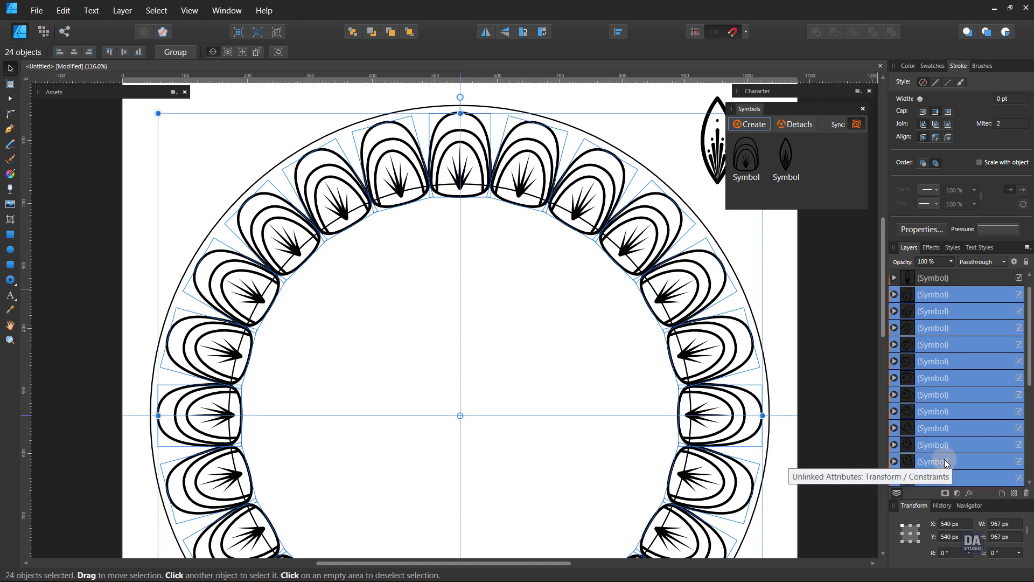
right_click(932, 309)
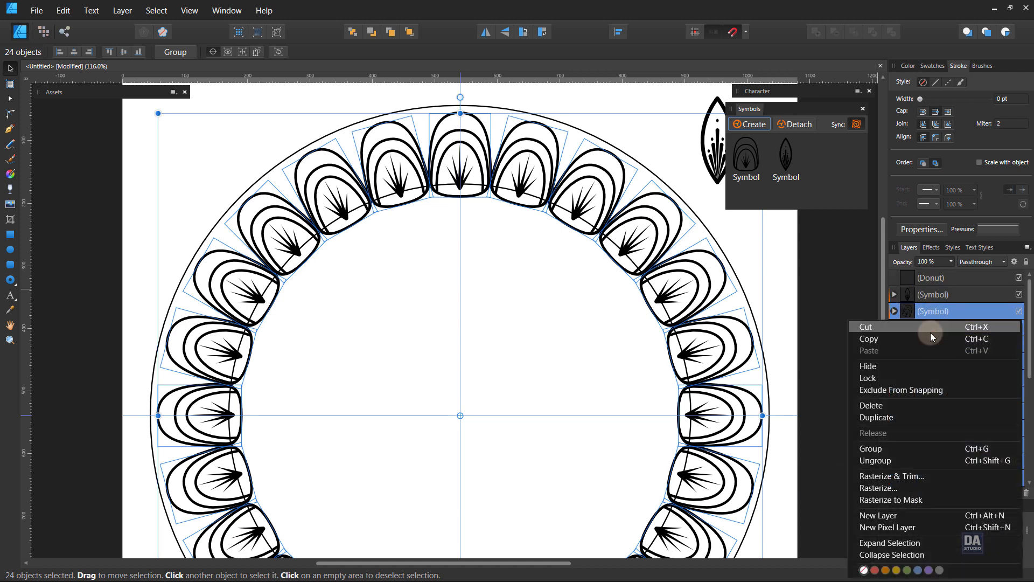
click(922, 447)
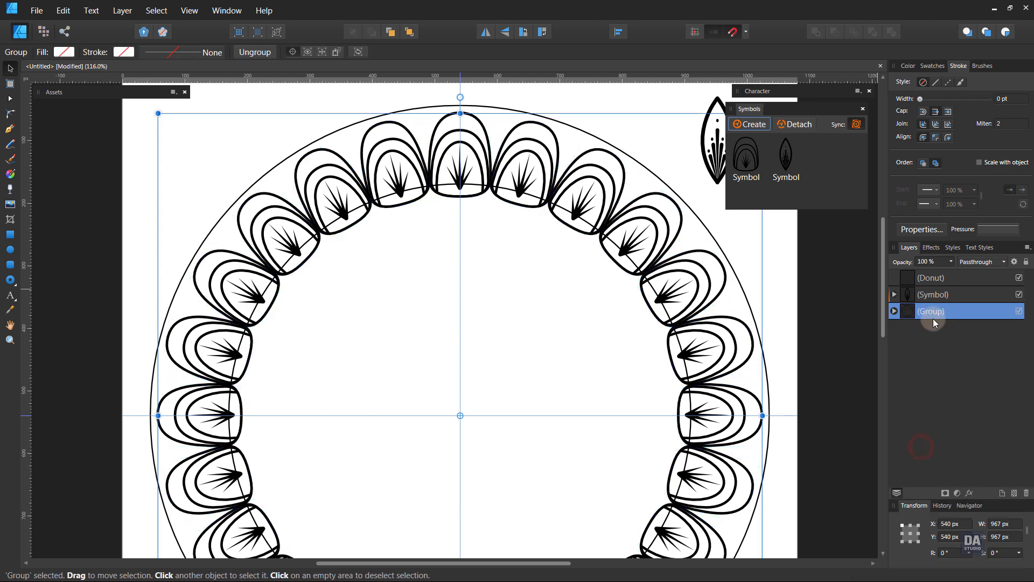
Step: Nest the petal group inside the donut so it is clipped, and set the donut's stroke width to 0 pt
mouse_move(944, 313)
mouse_down()
mouse_move(943, 272)
mouse_move(940, 297)
mouse_up()
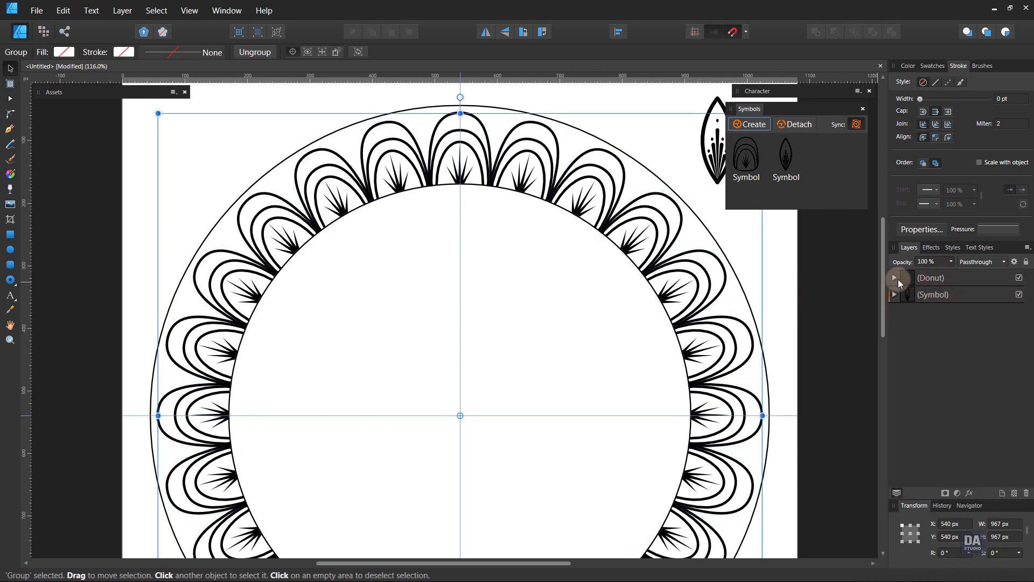
click(928, 279)
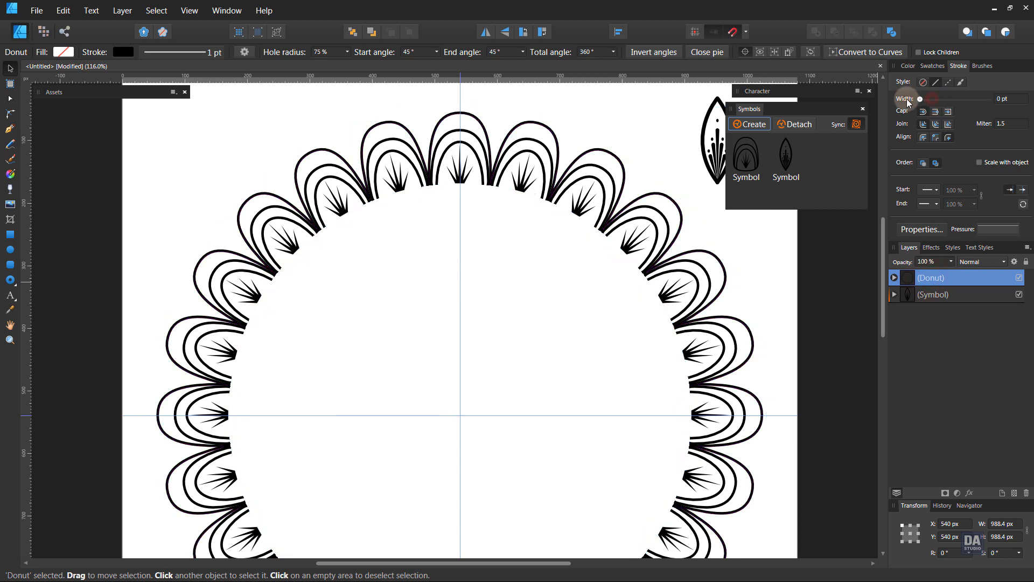
click(767, 257)
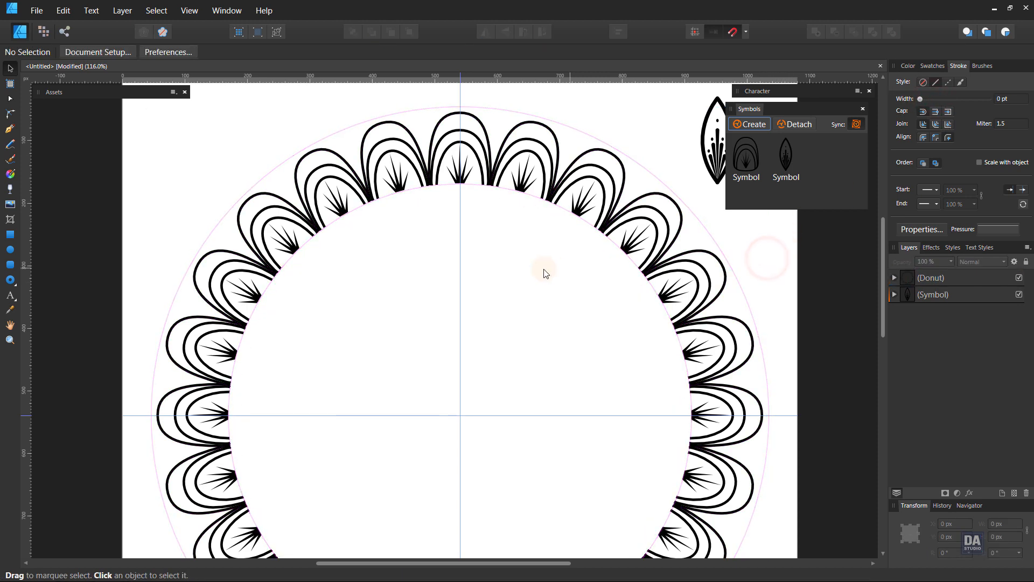
Step: Draw a second donut about 741 px wide from the page centre, reaching the inner edge of the petal ring
key(z)
drag(530, 316, 395, 297)
drag(519, 348, 472, 343)
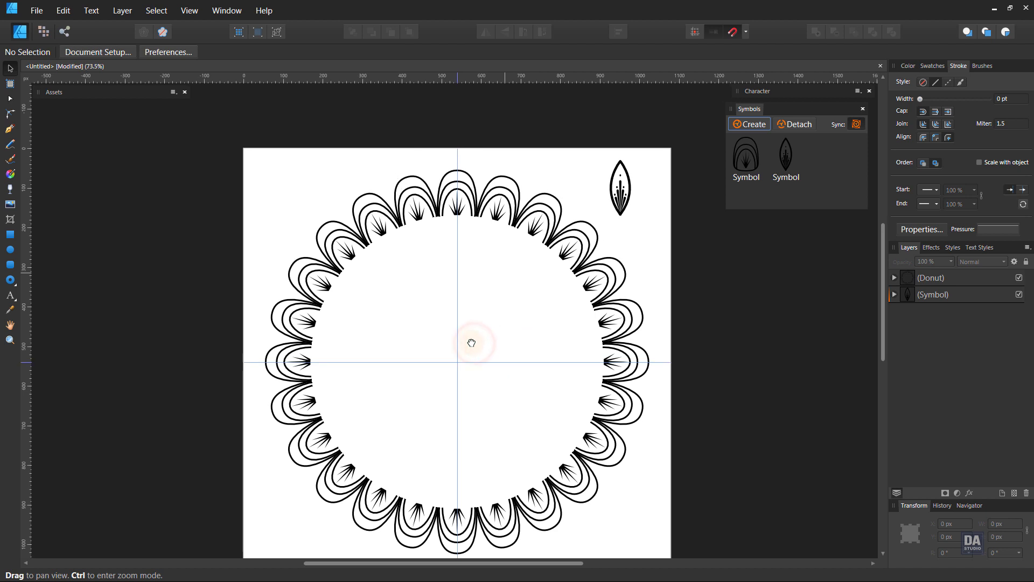
click(10, 250)
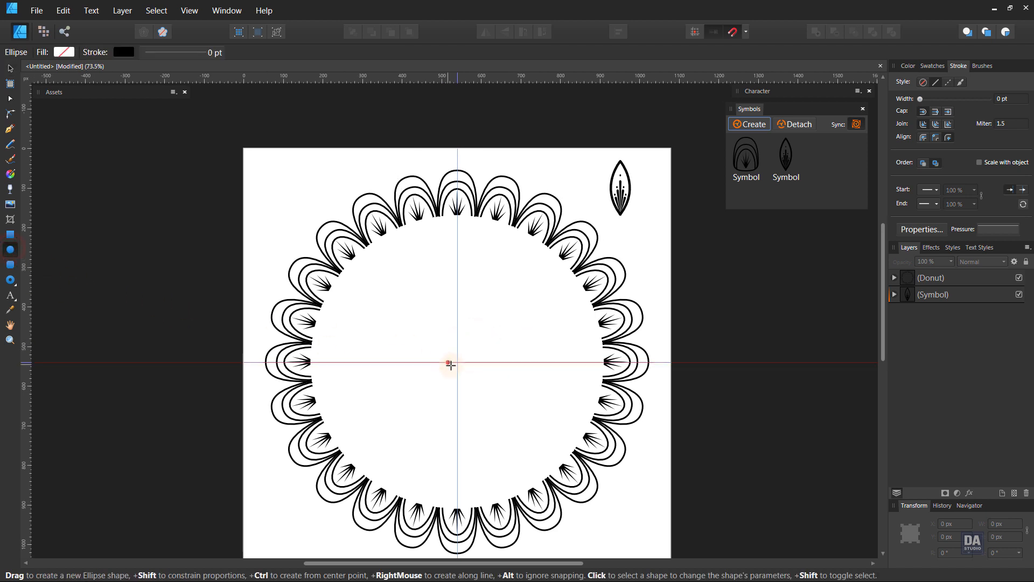
click(10, 286)
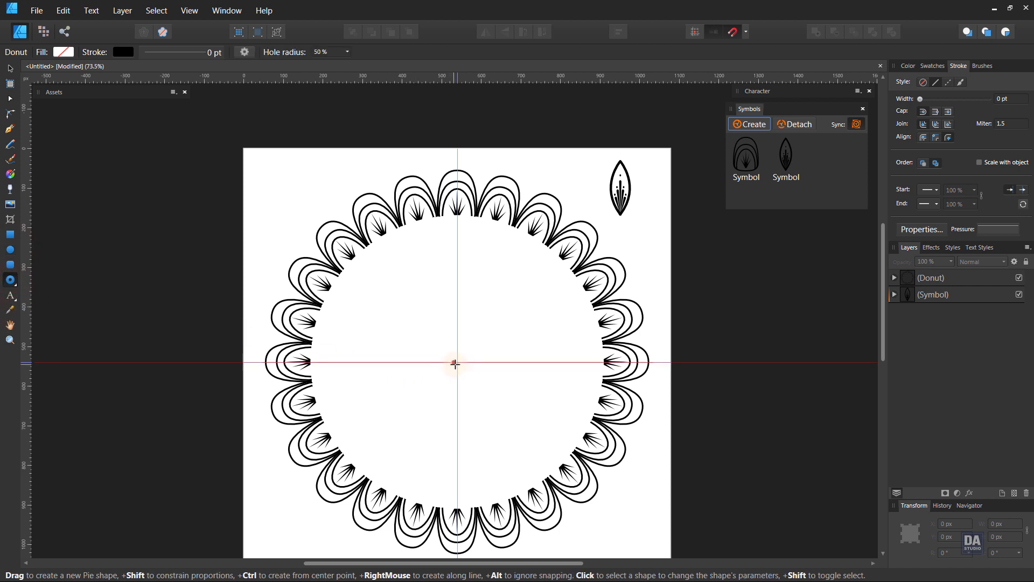
drag(487, 383, 638, 474)
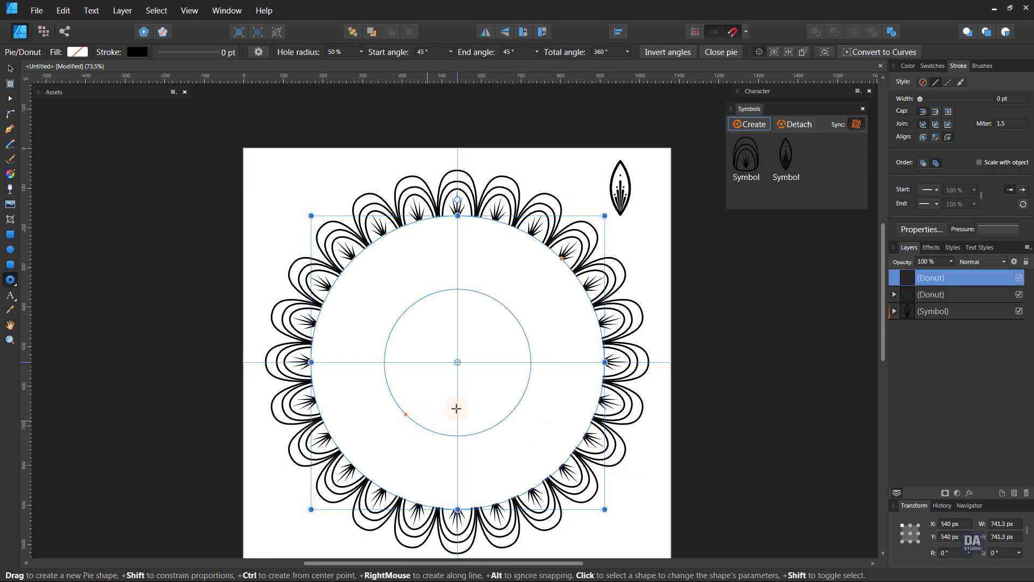
Step: Give the new donut a 2 pt stroke and enlarge its hole radius to 93% to form a narrow band
scroll(1002, 101, up, 2)
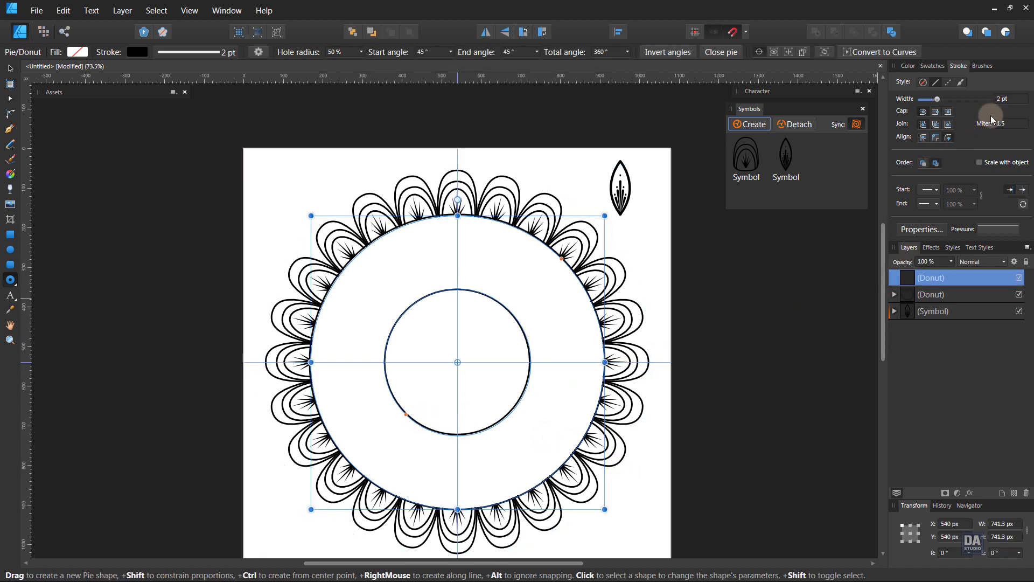
drag(406, 415, 368, 464)
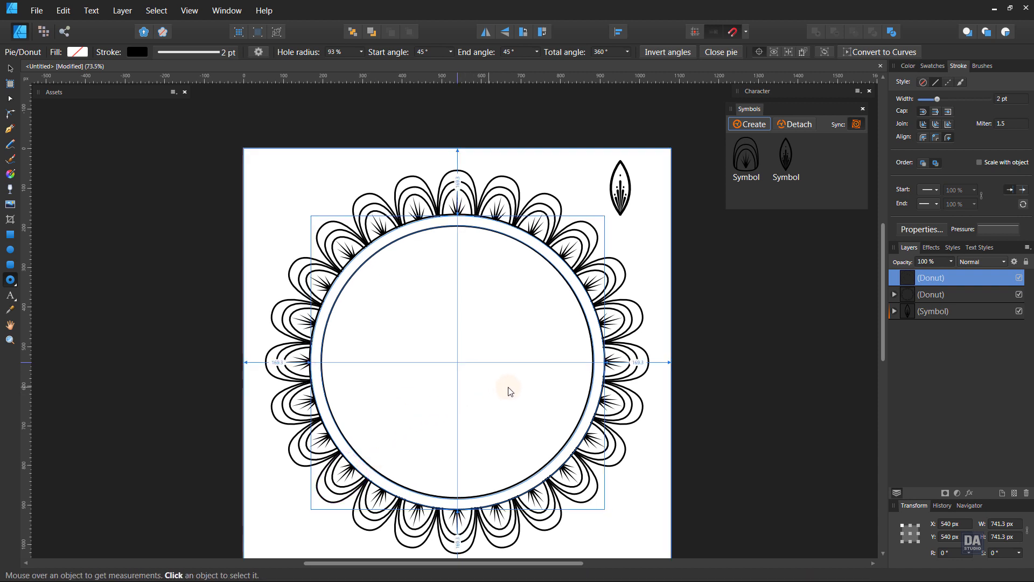
click(678, 422)
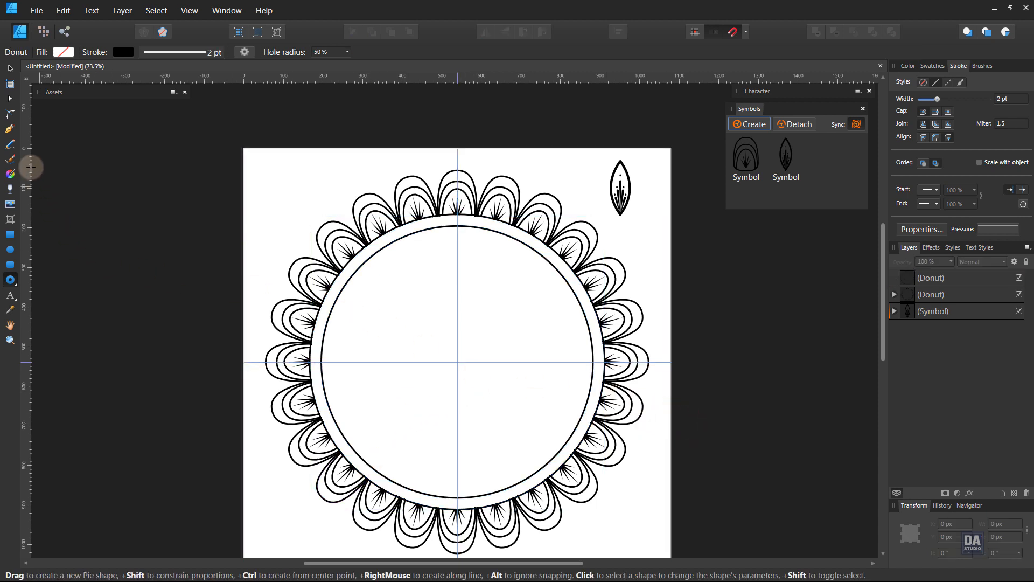
Step: Draw a vertical line about 25 px long across the narrow band at its topmost point on the centre guide
click(9, 129)
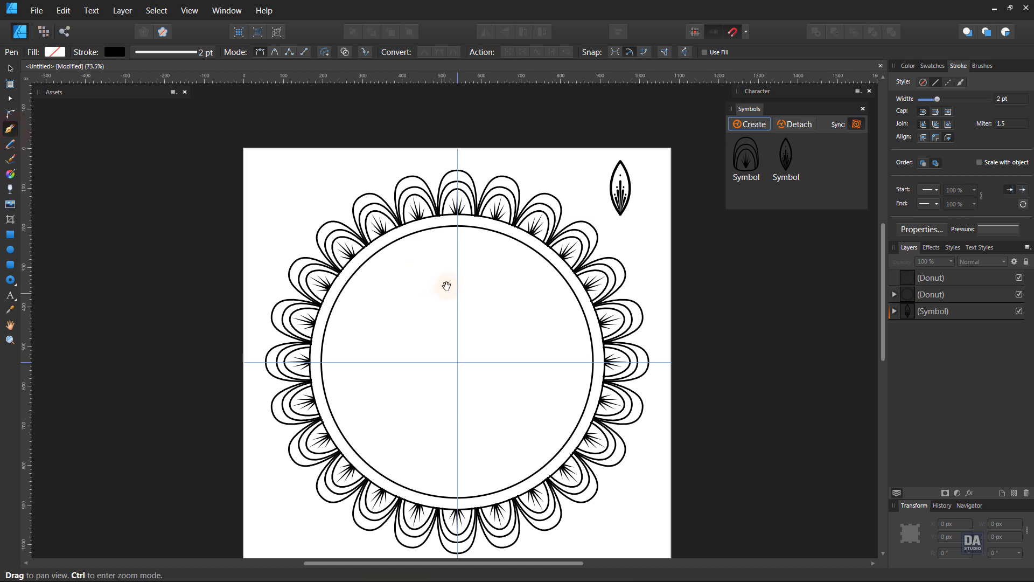
drag(431, 352, 491, 346)
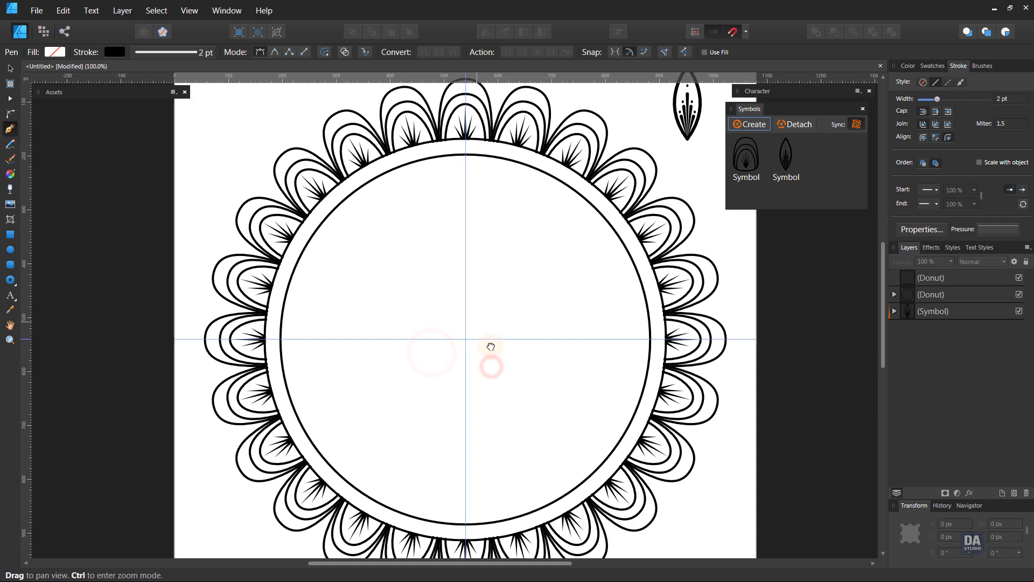
click(466, 139)
click(466, 153)
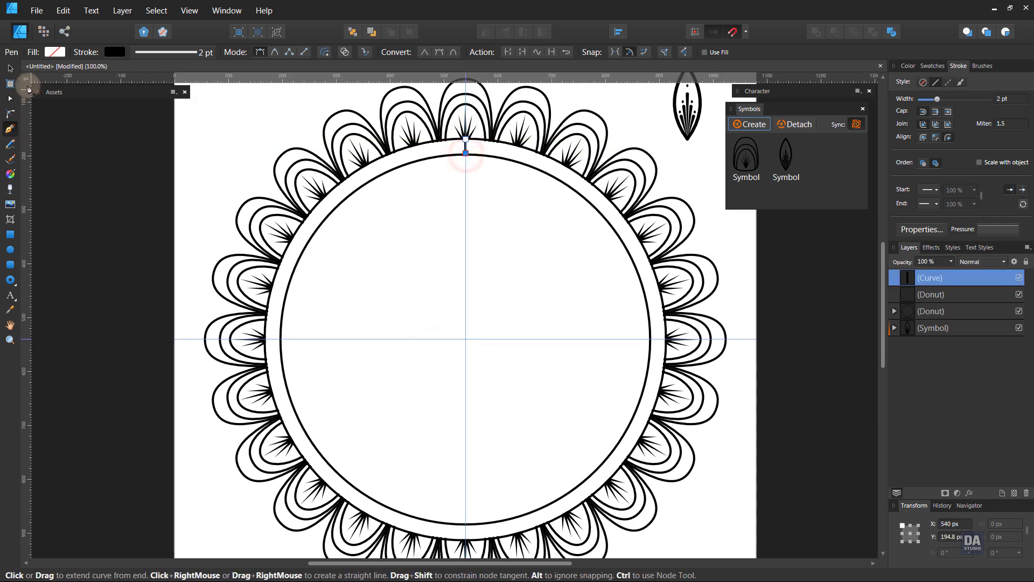
key(v)
click(753, 307)
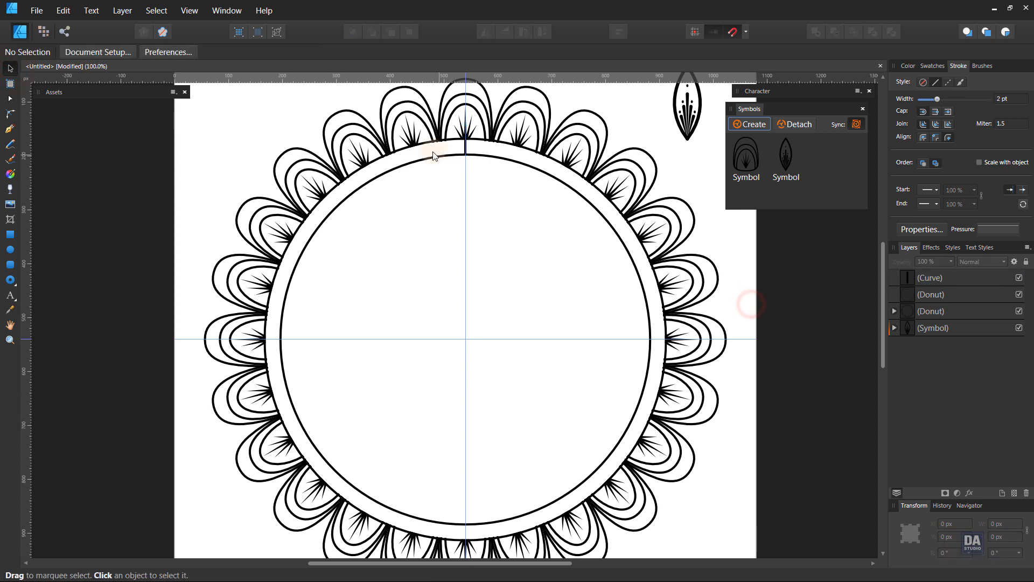
Step: Place the short line's transform origin at the page centre, duplicate the line, and rotate the copy 5°
click(464, 148)
drag(466, 146, 466, 339)
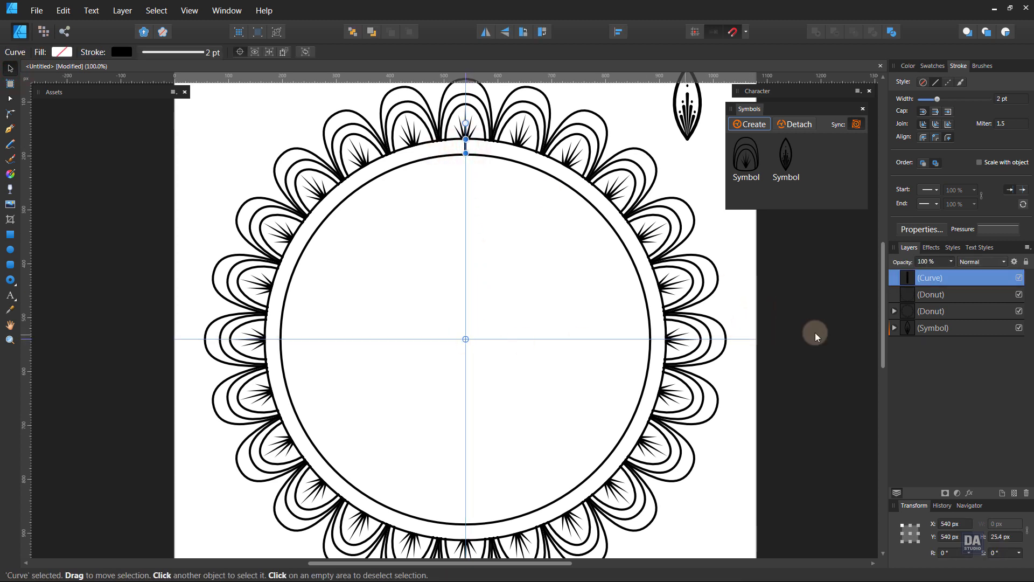
right_click(958, 281)
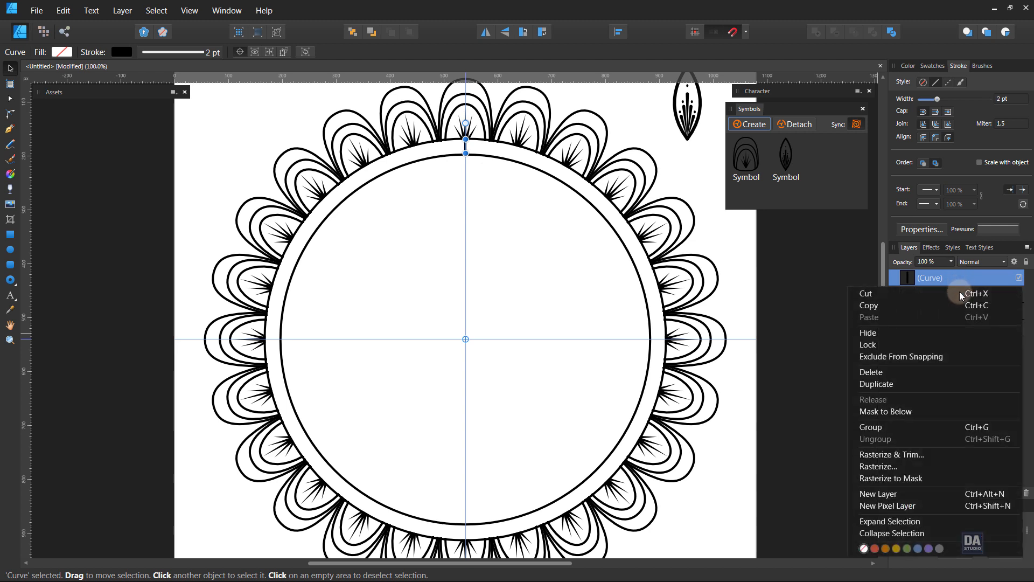
click(945, 386)
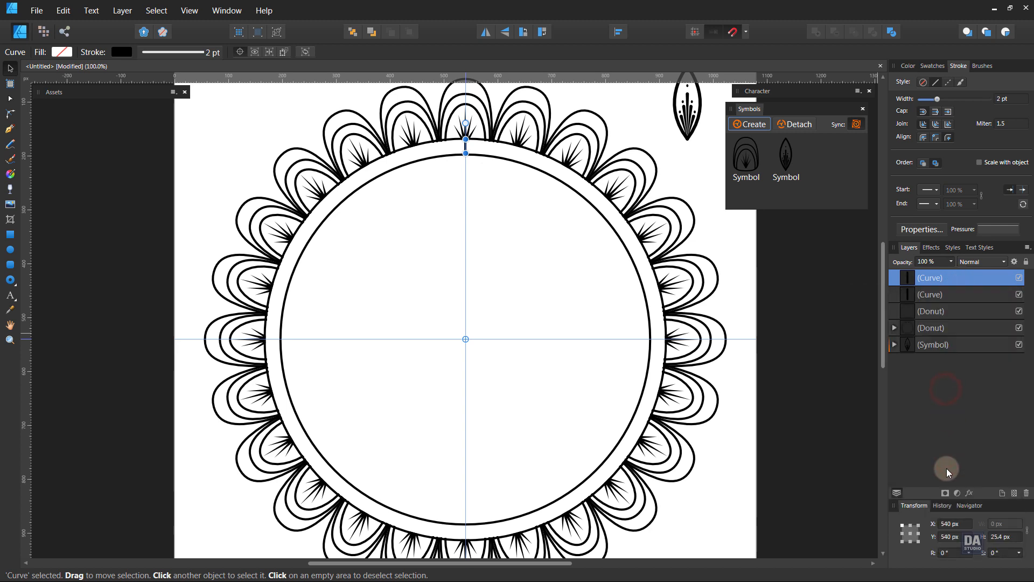
click(955, 555)
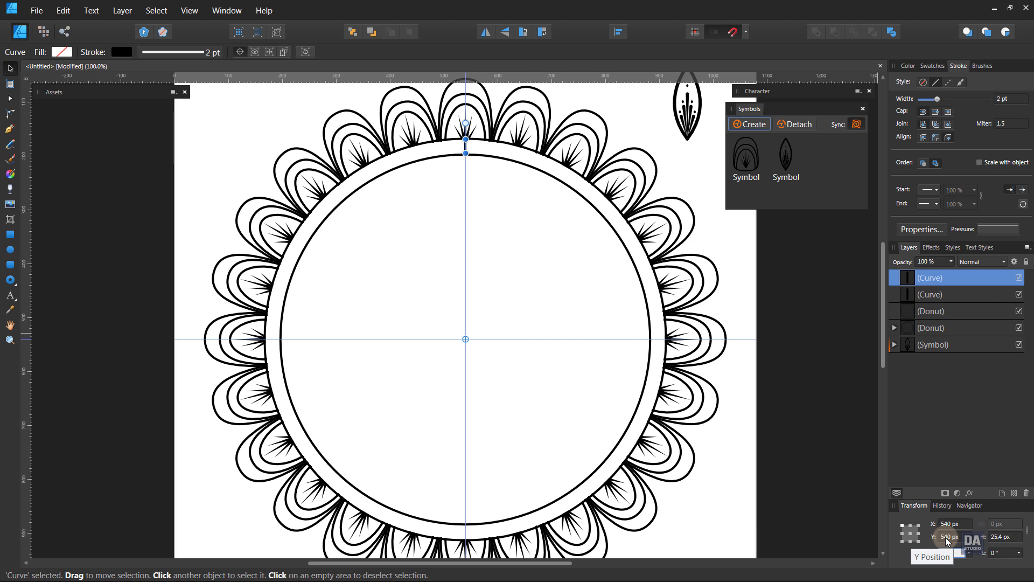
text(5)
key(Return)
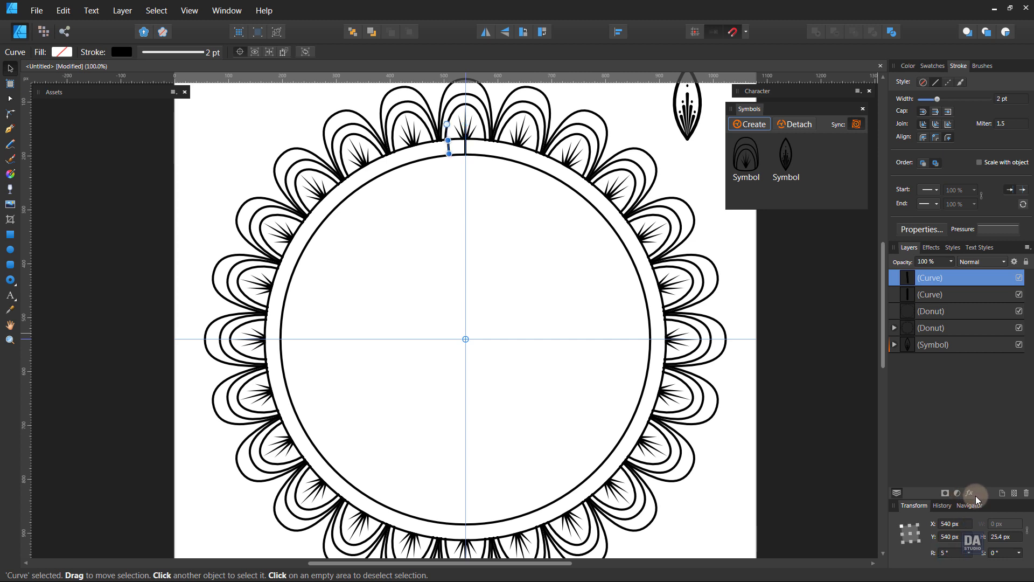
Step: Repeat the rotated duplication of the short line in 5° increments until the dividers fill the whole narrow band
key(ctrl+j)
key(ctrl+j)
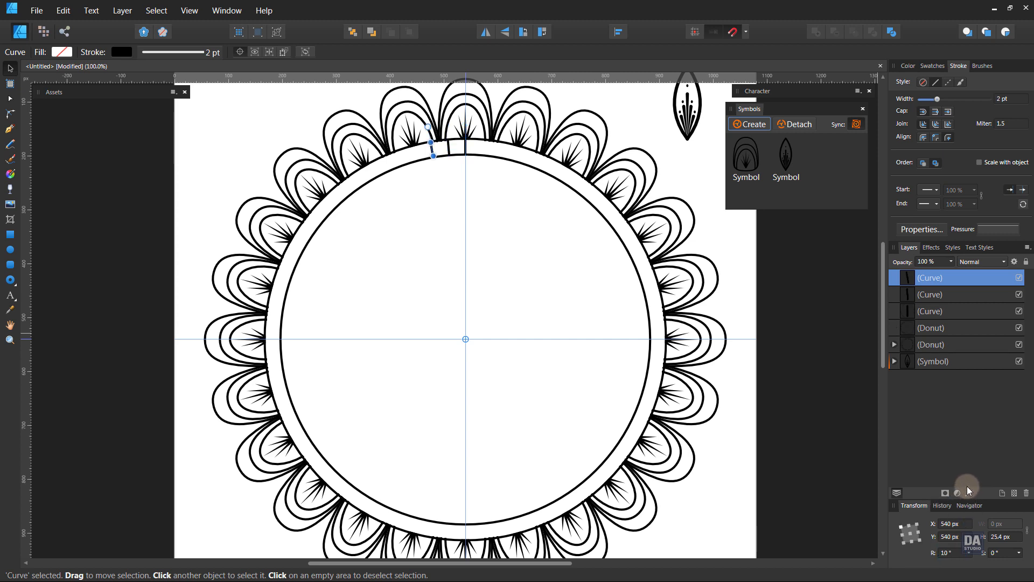
key(ctrl+j)
key(ctrl+j)
key(ctrl+j)
key(ctrl+j)
key(ctrl+j)
key(ctrl+j)
key(ctrl+j)
key(ctrl+j)
key(ctrl+j)
key(ctrl+j)
key(ctrl+j)
key(ctrl+j)
key(ctrl+j)
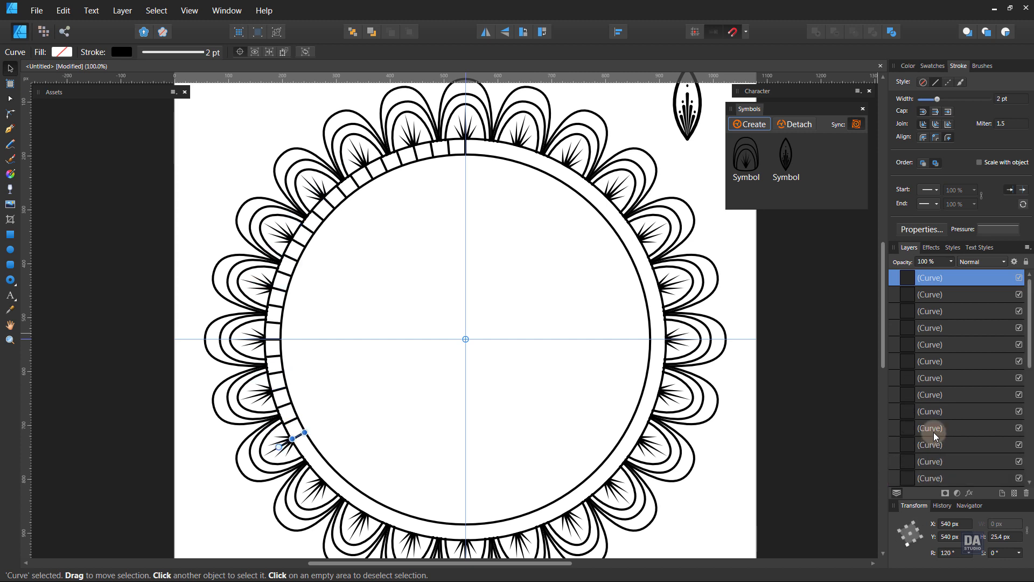
key(ctrl+j)
key(ctrl+j)
key(ctrl+j)
key(ctrl+j)
key(ctrl+j)
key(ctrl+j)
key(ctrl+j)
key(ctrl+j)
key(ctrl+j)
key(ctrl+j)
key(ctrl+j)
key(ctrl+j)
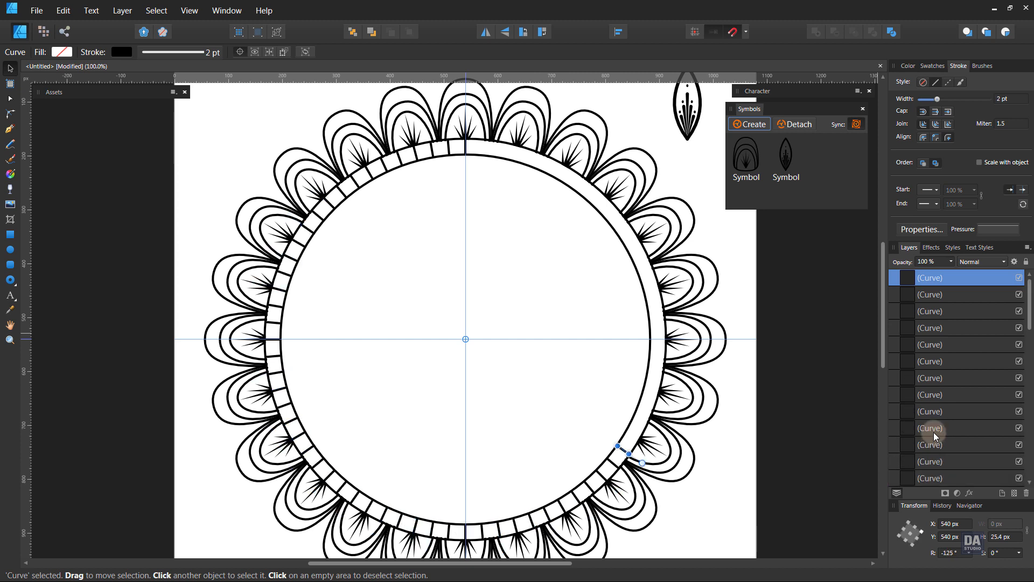
key(ctrl+j)
key(ctrl+j)
key(ctrl+j)
key(ctrl+j)
key(ctrl+j)
key(ctrl+j)
key(ctrl+j)
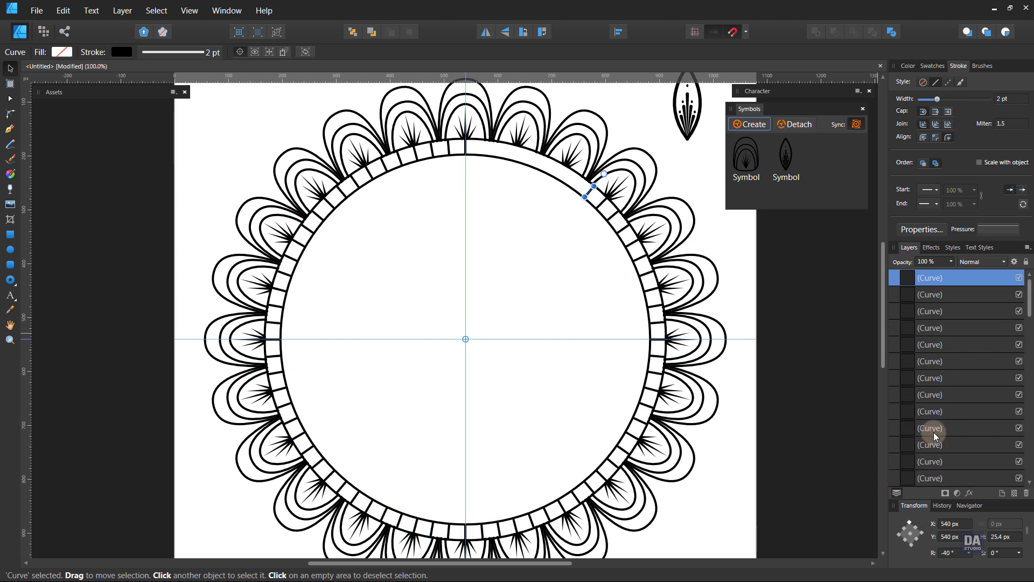
key(ctrl+j)
key(ctrl+j)
key(ctrl+j)
key(ctrl+j)
key(ctrl+j)
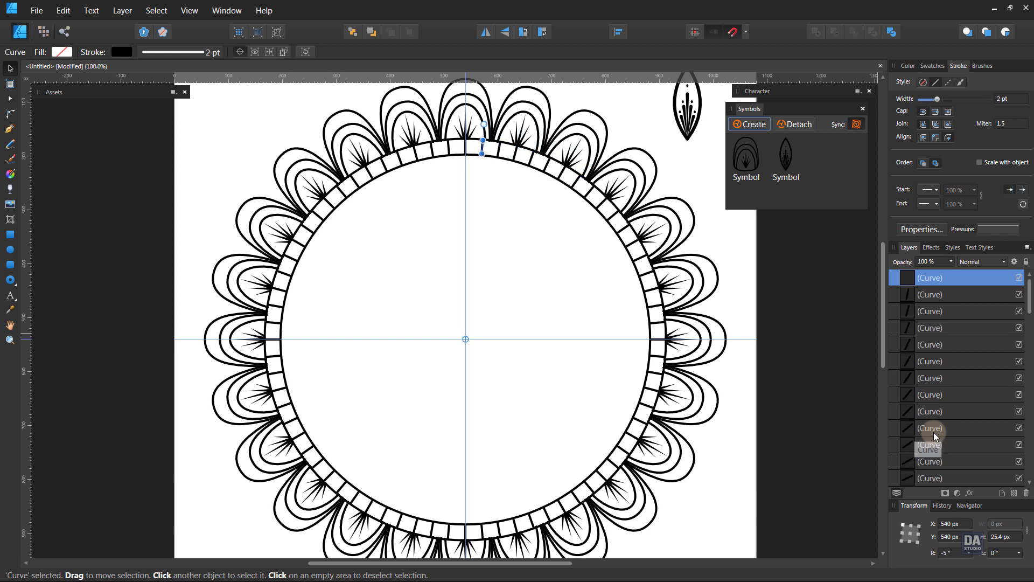
Step: Select all the short divider lines of the narrow band and group them
scroll(935, 426, down, 2)
scroll(935, 426, up, 2)
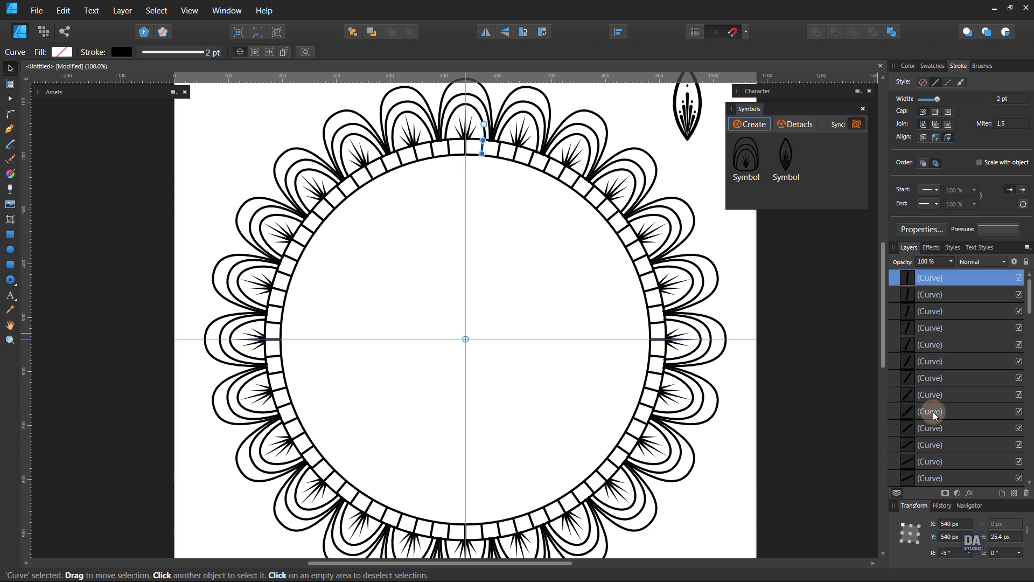
scroll(935, 425, down, 3)
scroll(935, 425, down, 5)
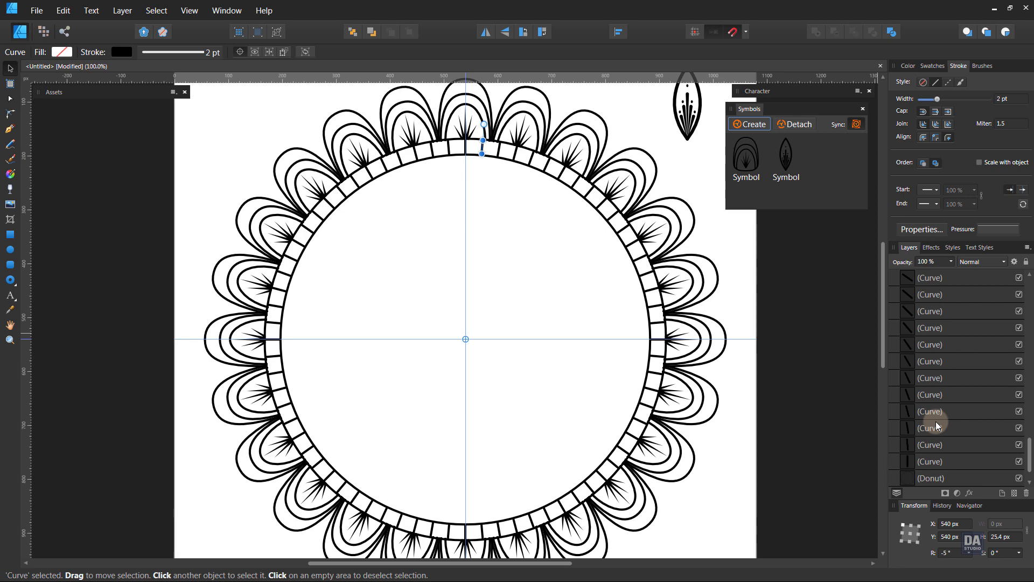
shift+click(937, 428)
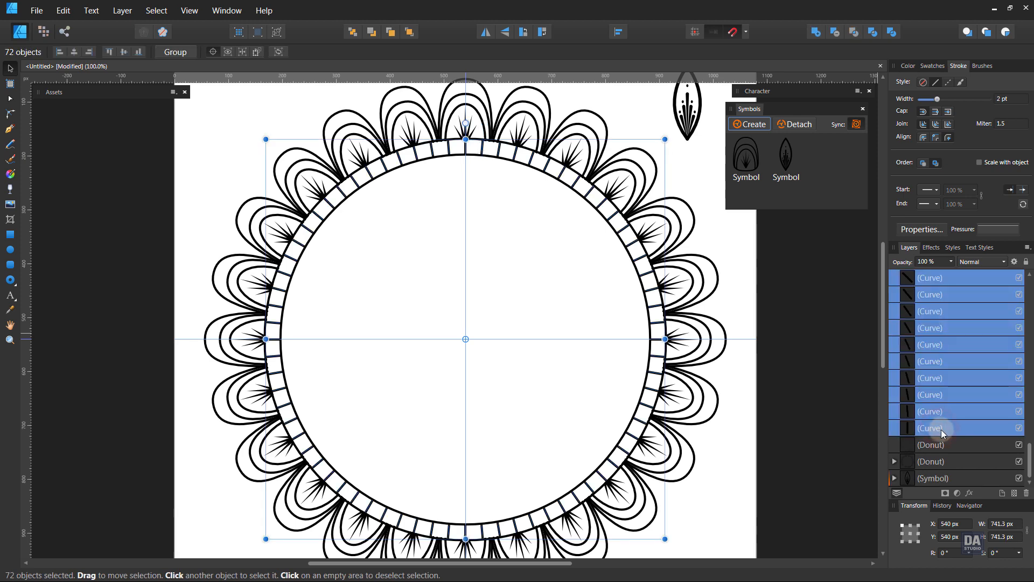
right_click(949, 431)
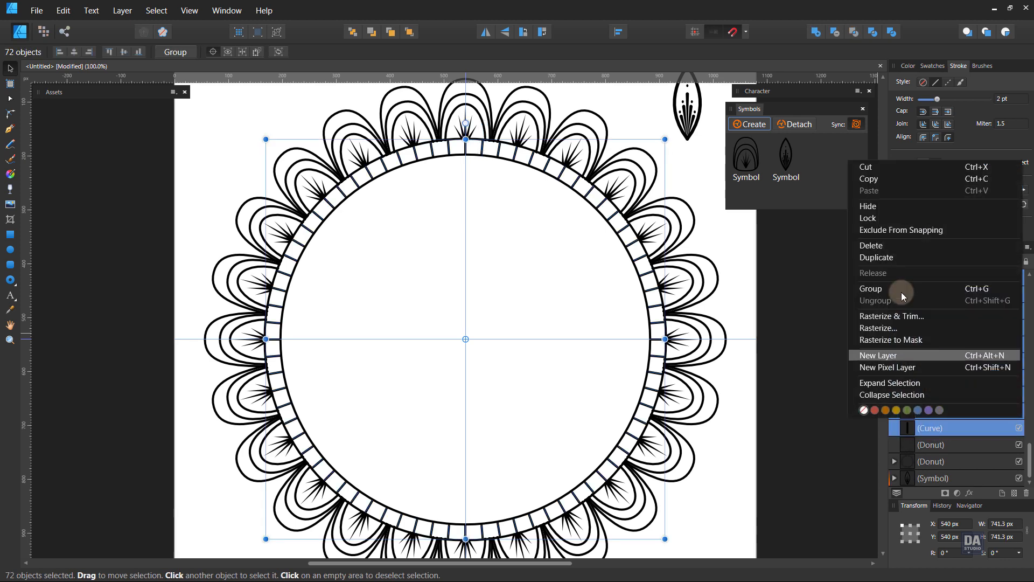
click(897, 288)
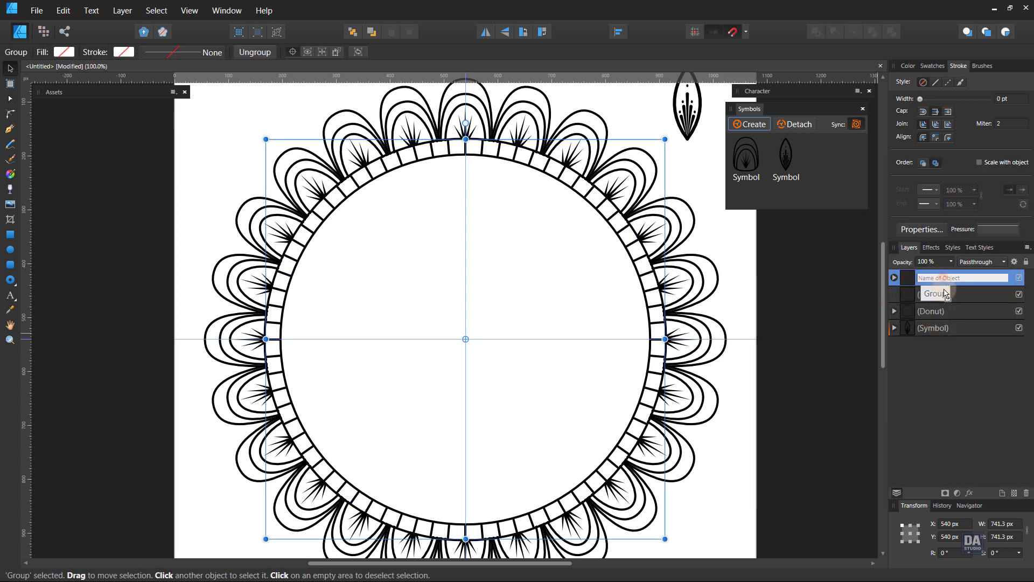
Step: Nest the group of divider lines inside the narrow band's donut so that it is clipped by it
click(943, 295)
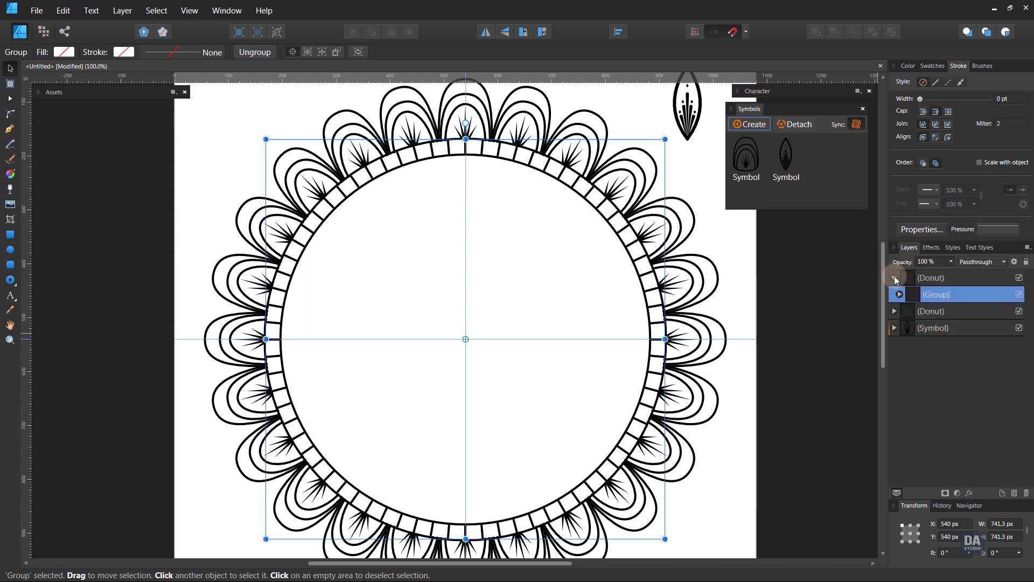
click(894, 277)
click(1019, 278)
click(1019, 278)
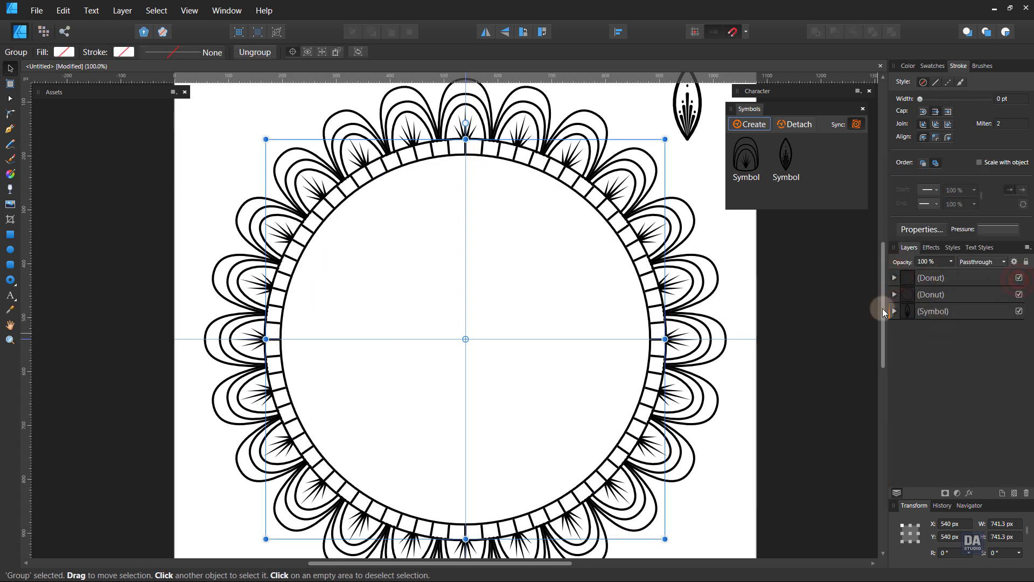
click(744, 277)
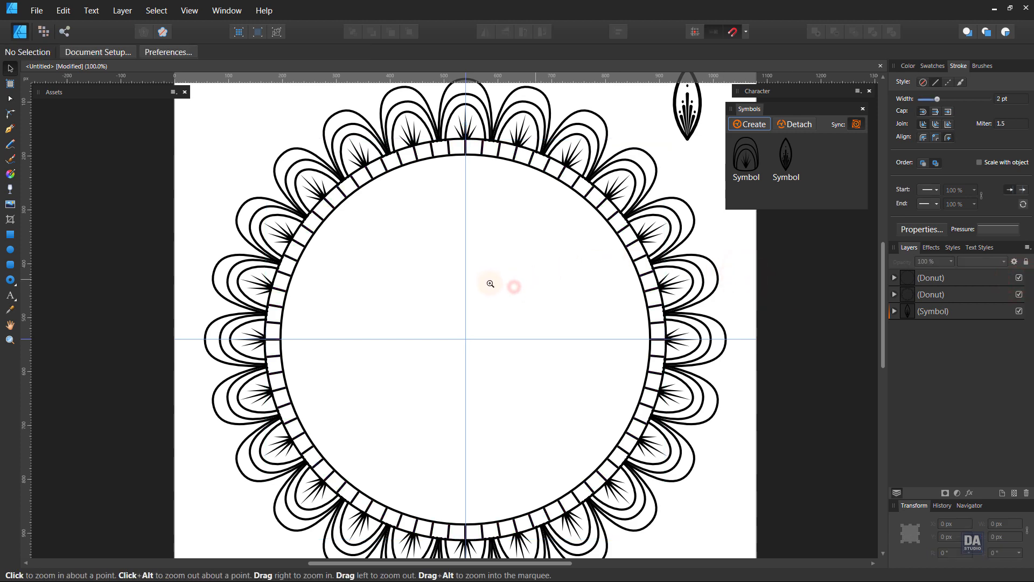
key(space)
ctrl+drag(480, 325, 497, 309)
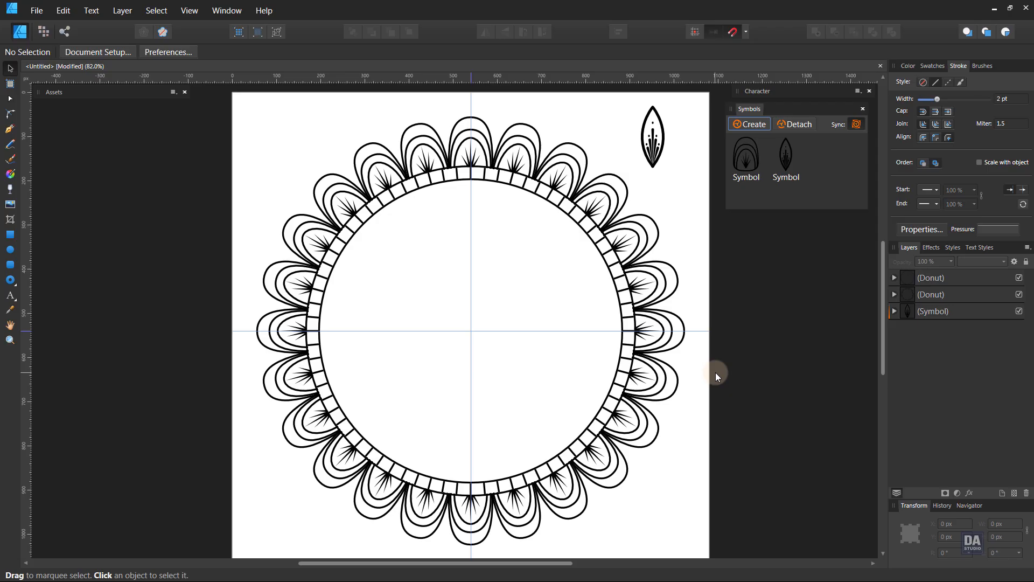
Step: Move the leaf symbol to the lowest point just inside the narrow band and centre it horizontally there
click(654, 164)
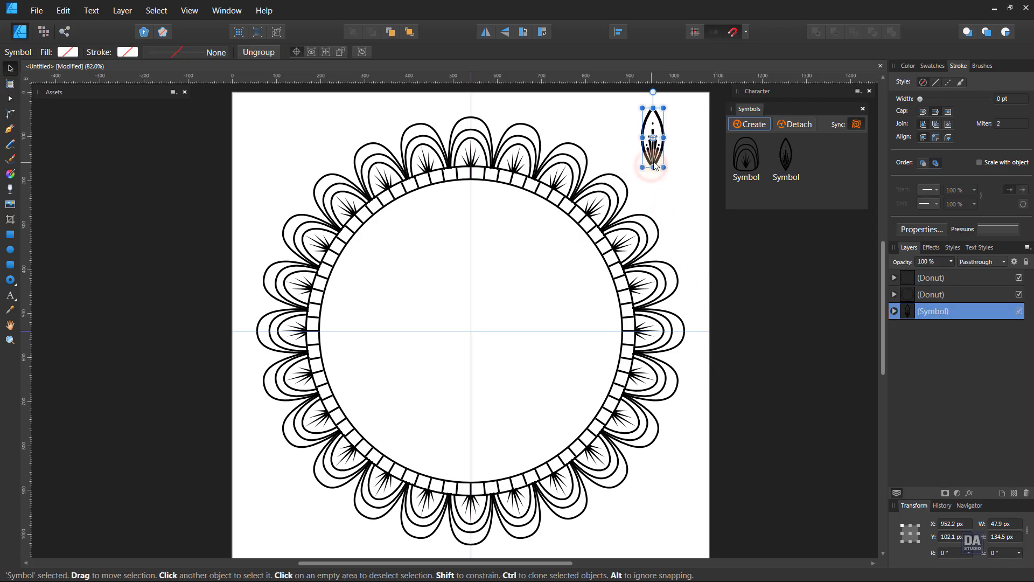
drag(654, 164, 476, 473)
click(619, 32)
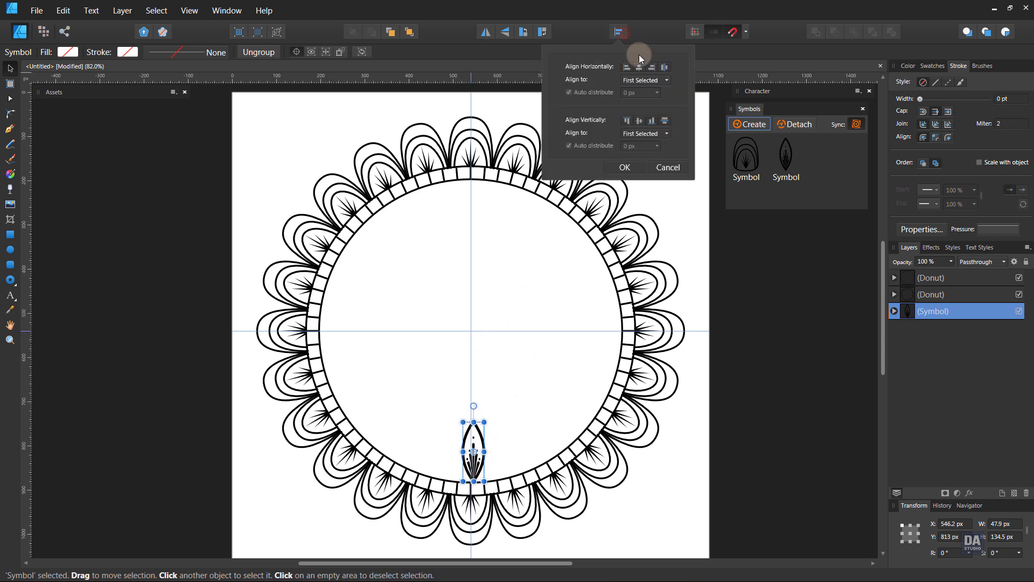
click(639, 66)
click(625, 167)
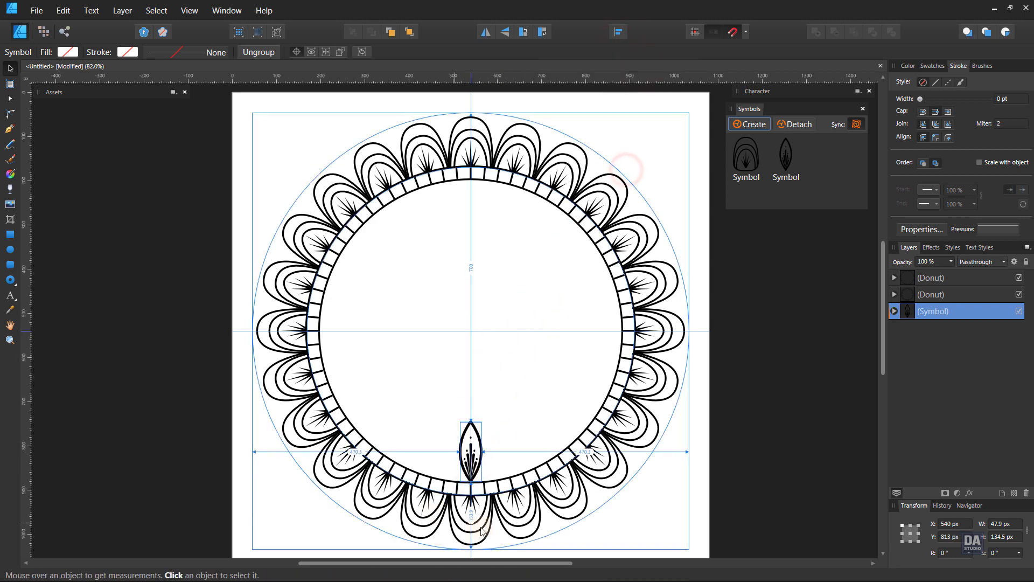
Step: Stretch the leaf symbol inward to a height of 146 px and place its transform origin at the page centre
scroll(468, 439, up, 5)
drag(468, 387, 467, 386)
drag(457, 270, 456, 260)
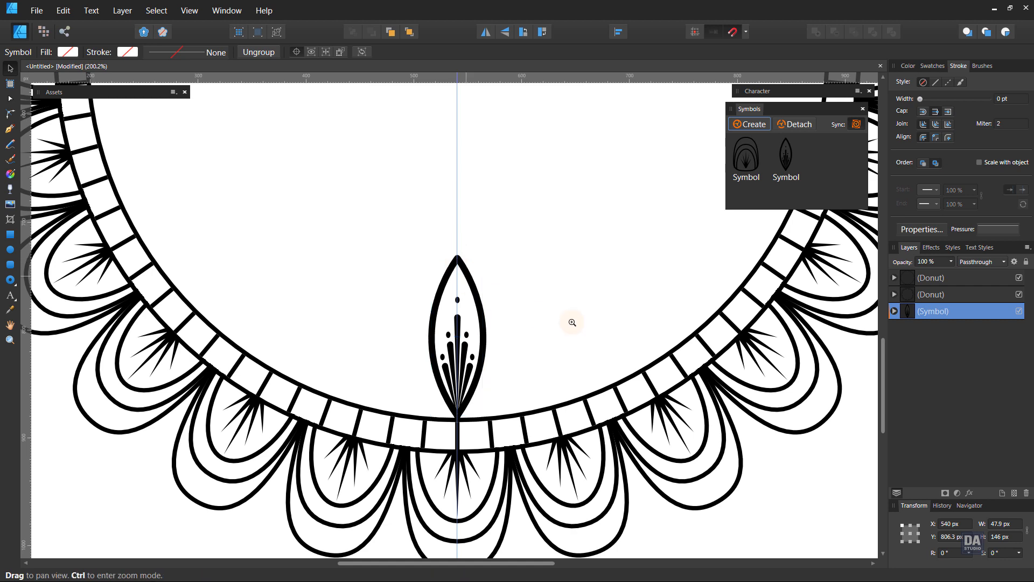
drag(577, 312, 519, 323)
drag(540, 259, 473, 273)
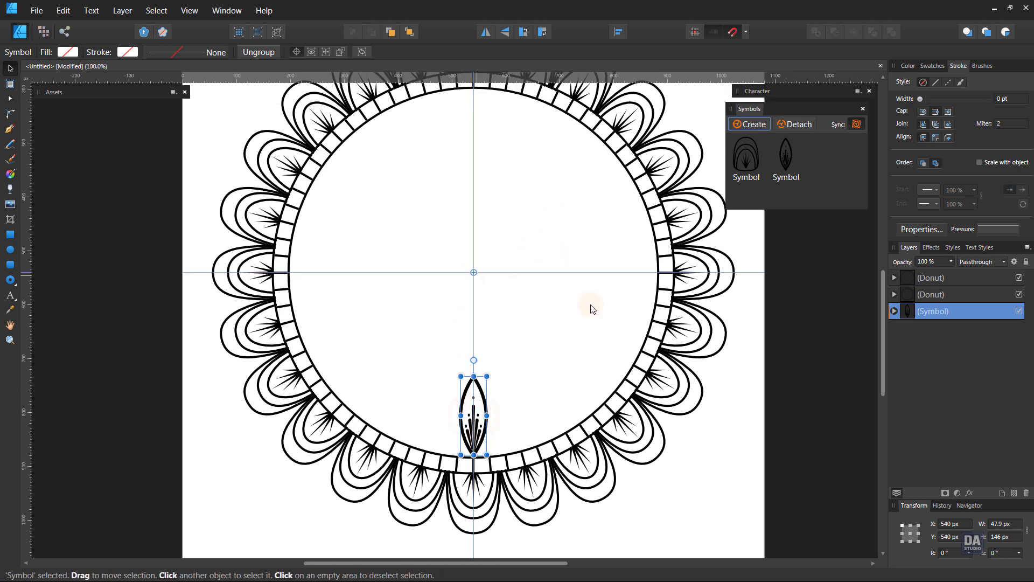
Step: Duplicate the leaf symbol and rotate the copy 10° about the page centre
right_click(971, 314)
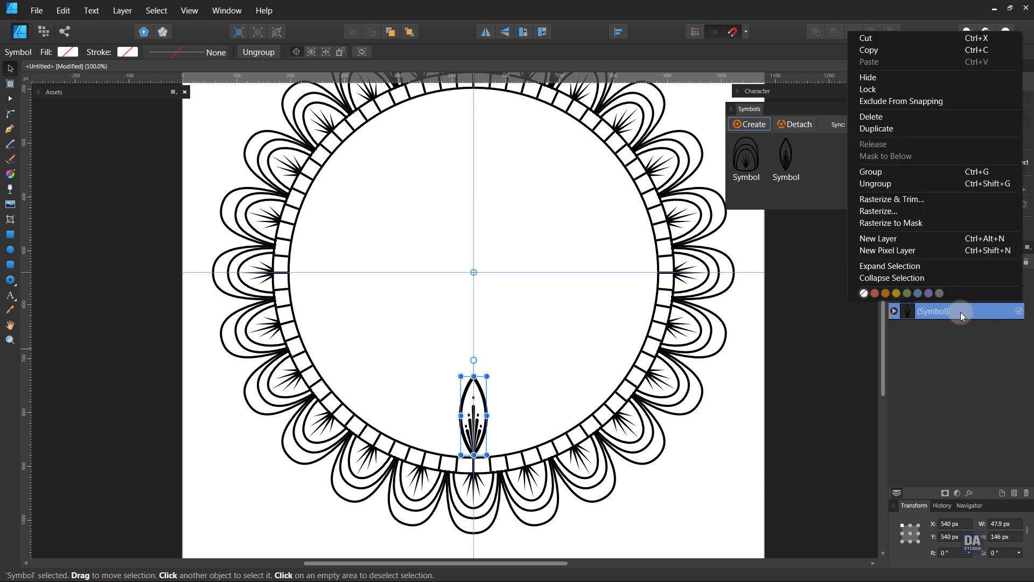
click(913, 131)
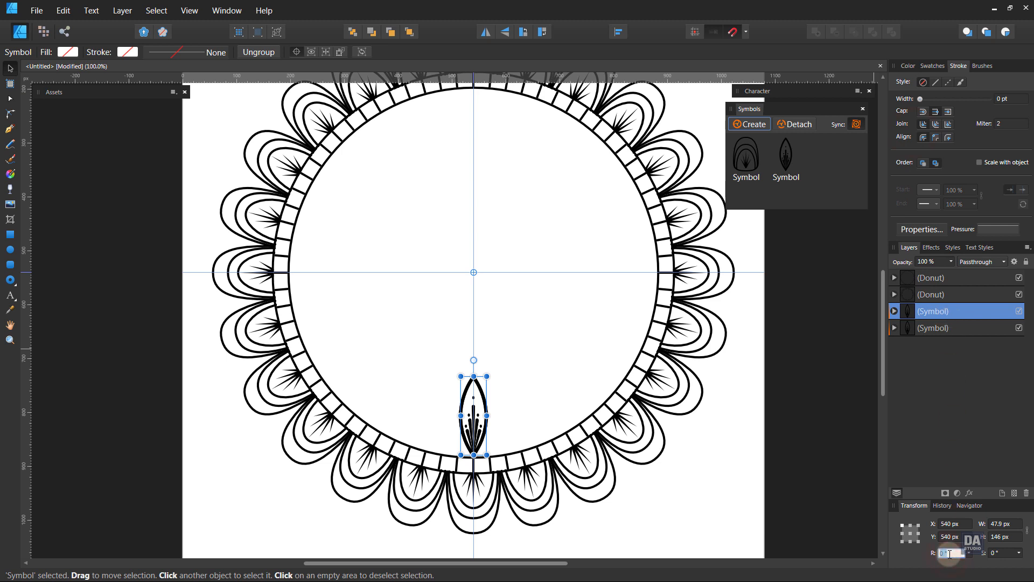
key(Return)
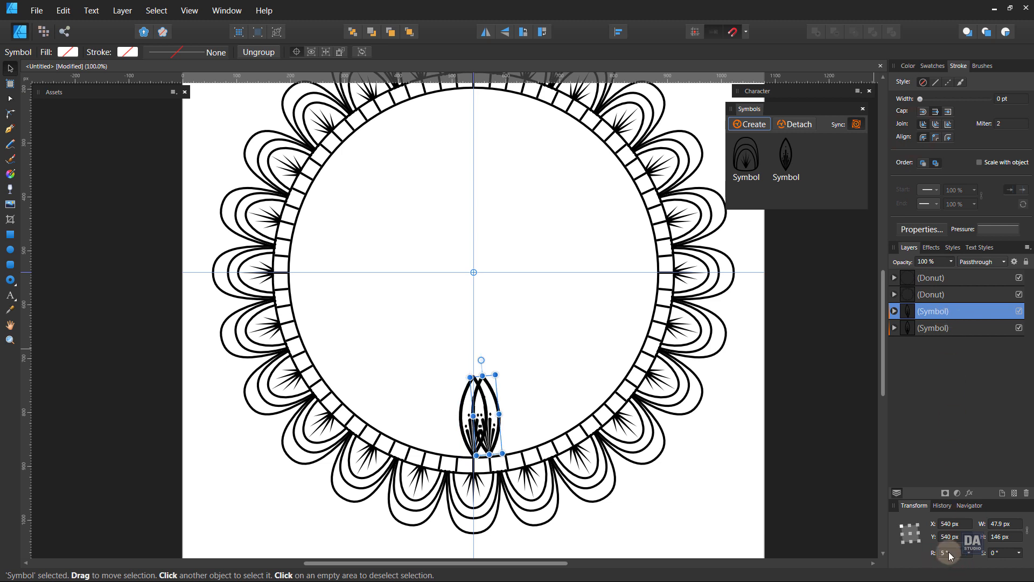
key(ctrl+z)
click(949, 552)
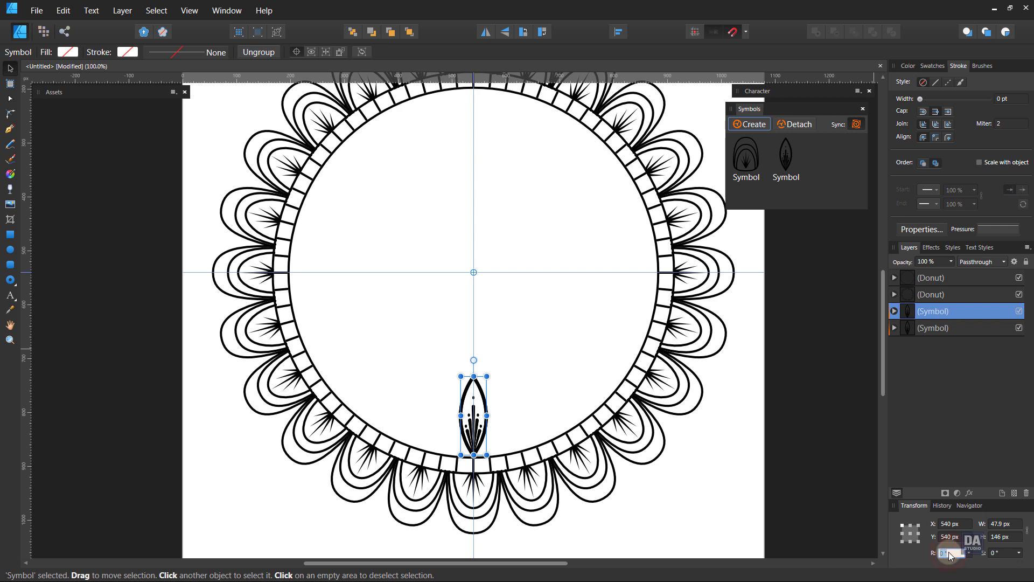
key(Return)
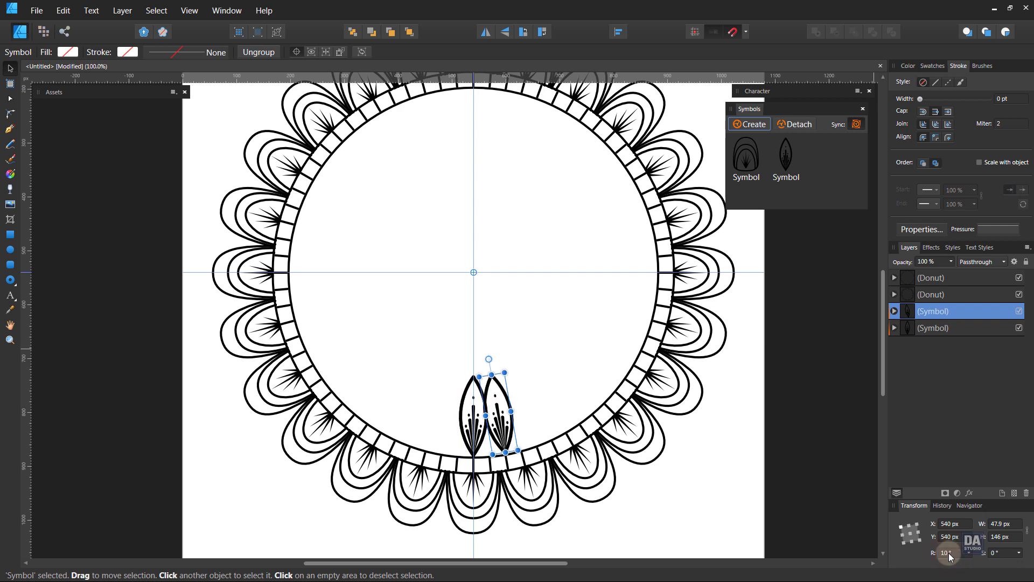
Step: Repeat the rotated duplication of the leaf in 10° increments until leaves fill the whole ring inside the narrow band
key(ctrl+j)
key(ctrl+j)
key(ctrl+j)
key(ctrl+j)
key(ctrl+j)
key(ctrl+j)
key(ctrl+j)
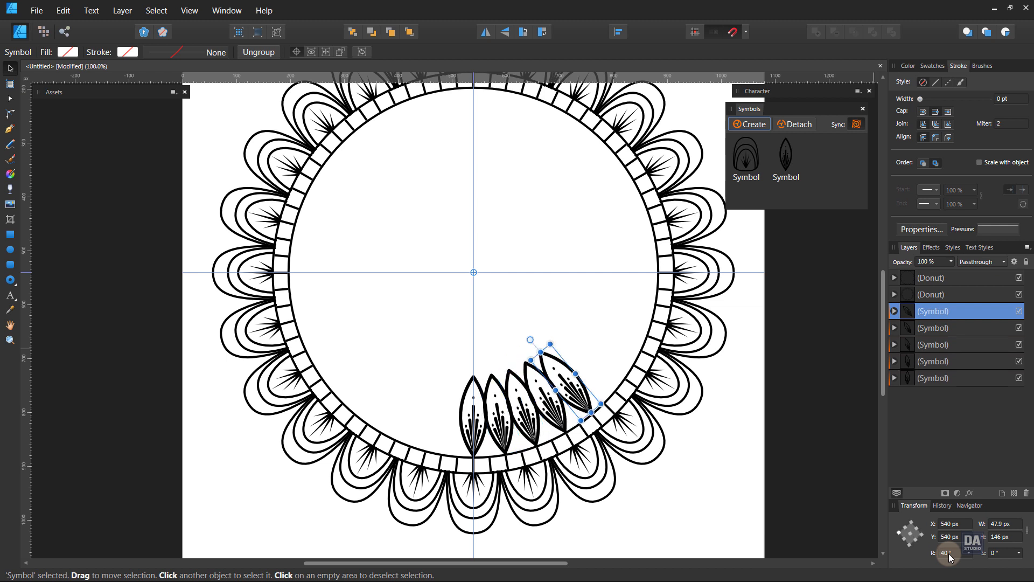
key(ctrl+j)
key(ctrl+j)
key(ctrl+j)
key(ctrl+j)
key(ctrl+j)
key(ctrl+j)
key(ctrl+j)
key(ctrl+j)
key(ctrl+j)
key(ctrl+j)
key(ctrl+j)
key(ctrl+j)
key(ctrl+j)
key(ctrl+j)
key(ctrl+j)
key(ctrl+j)
key(ctrl+j)
key(ctrl+j)
key(ctrl+j)
key(ctrl+j)
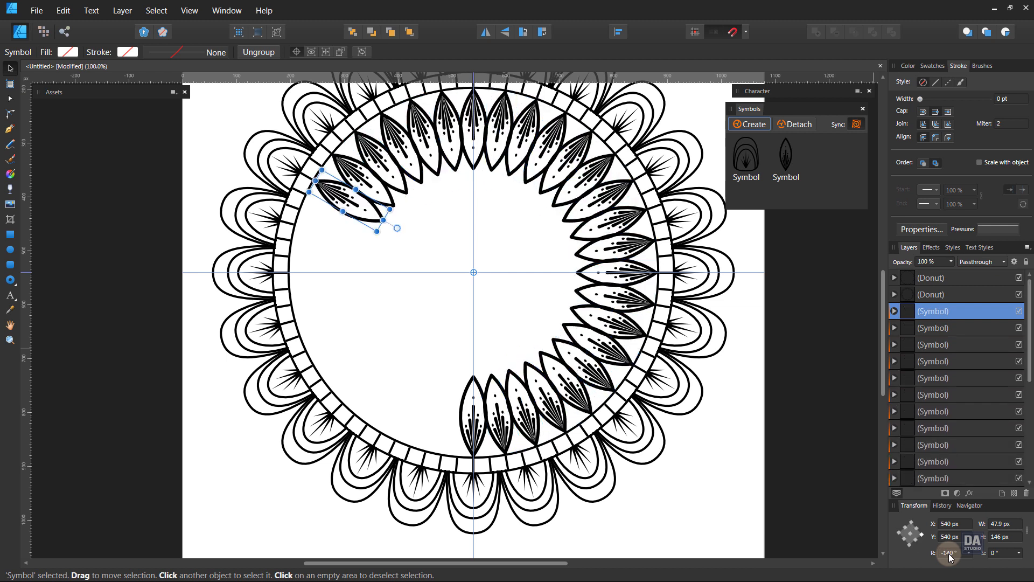
key(ctrl+j)
key(ctrl+j)
key(ctrl+j)
key(ctrl+j)
key(ctrl+j)
key(ctrl+j)
key(ctrl+j)
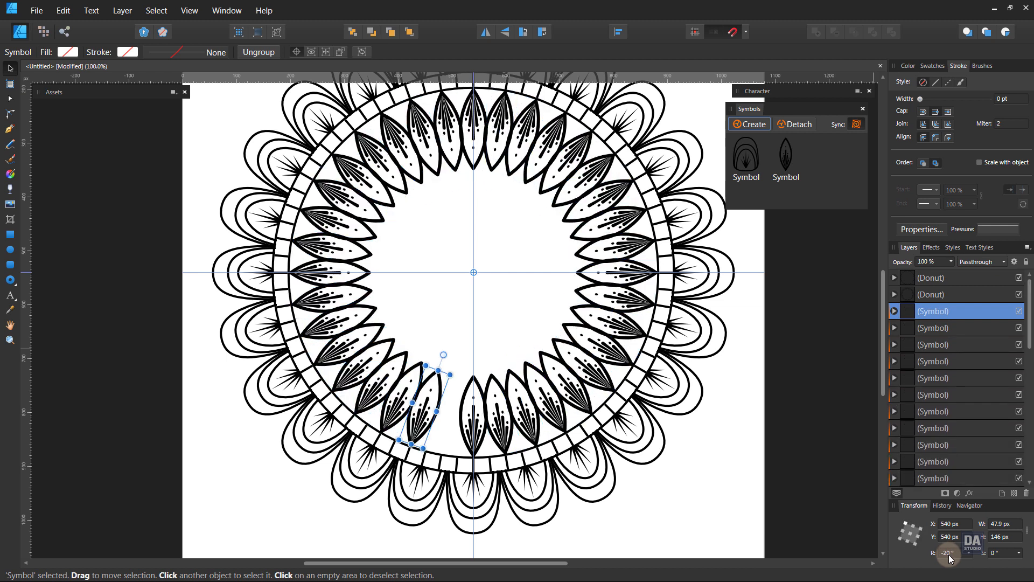
click(730, 471)
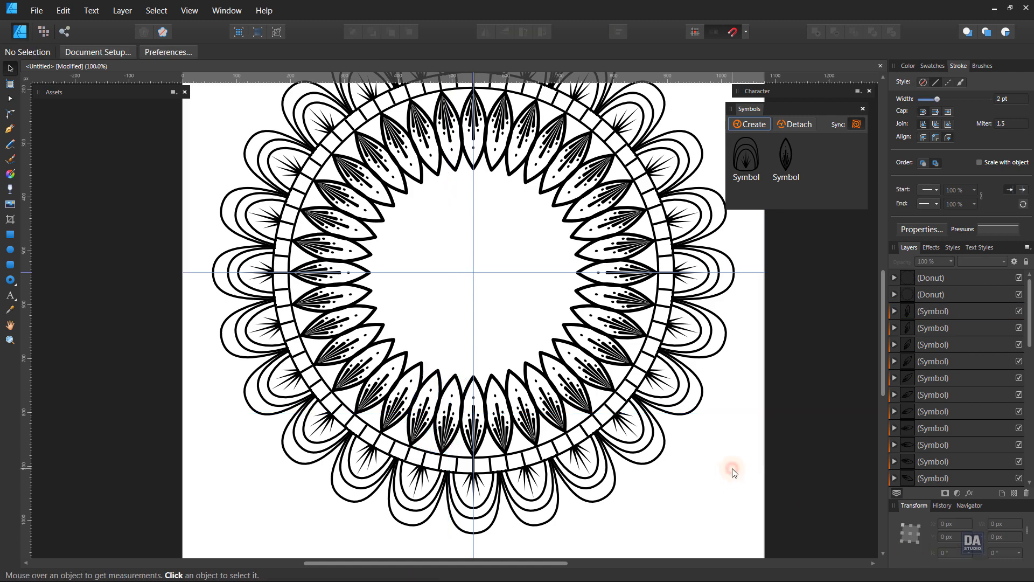
Step: Set the outline stroke of the lowest leaf symbol to 2 pt so that all its instances follow
key(z)
drag(729, 469, 309, 323)
ctrl+click(425, 330)
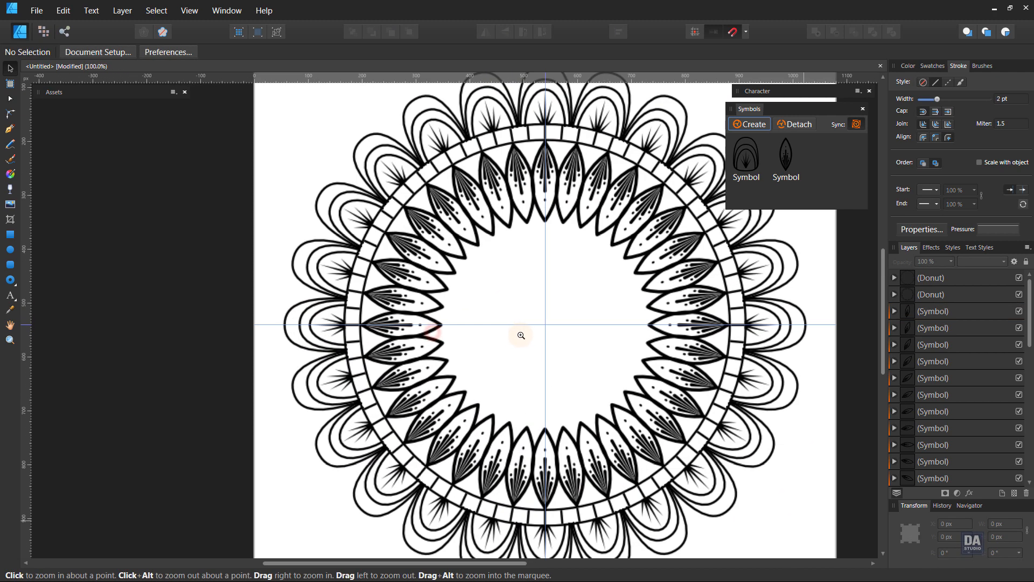
drag(613, 337, 557, 295)
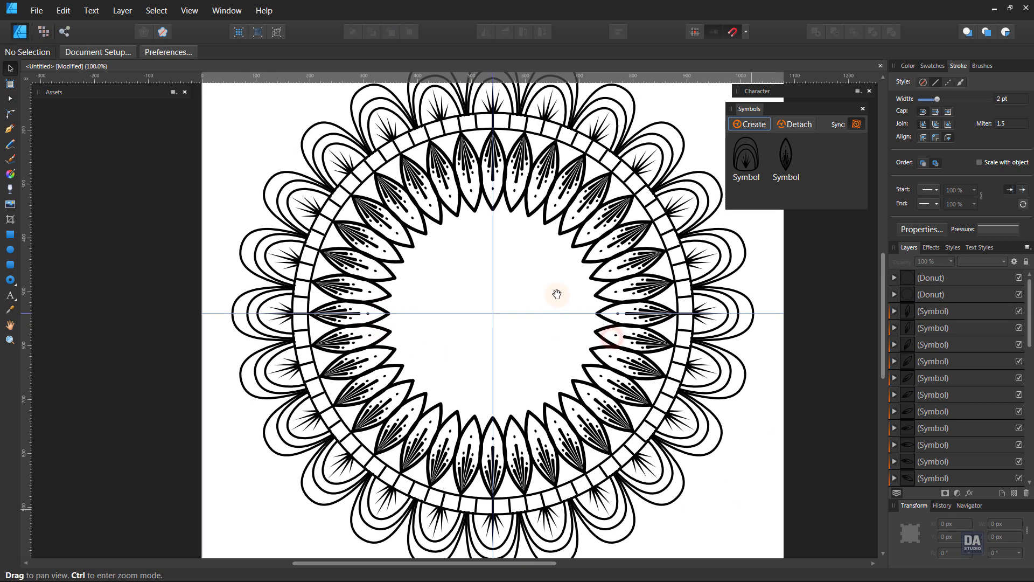
click(499, 428)
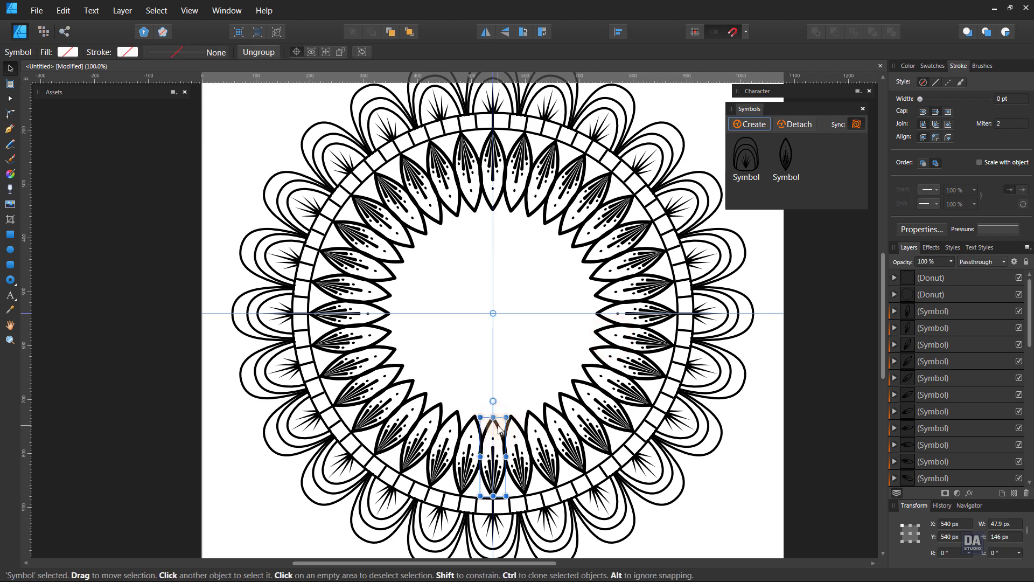
double_click(499, 428)
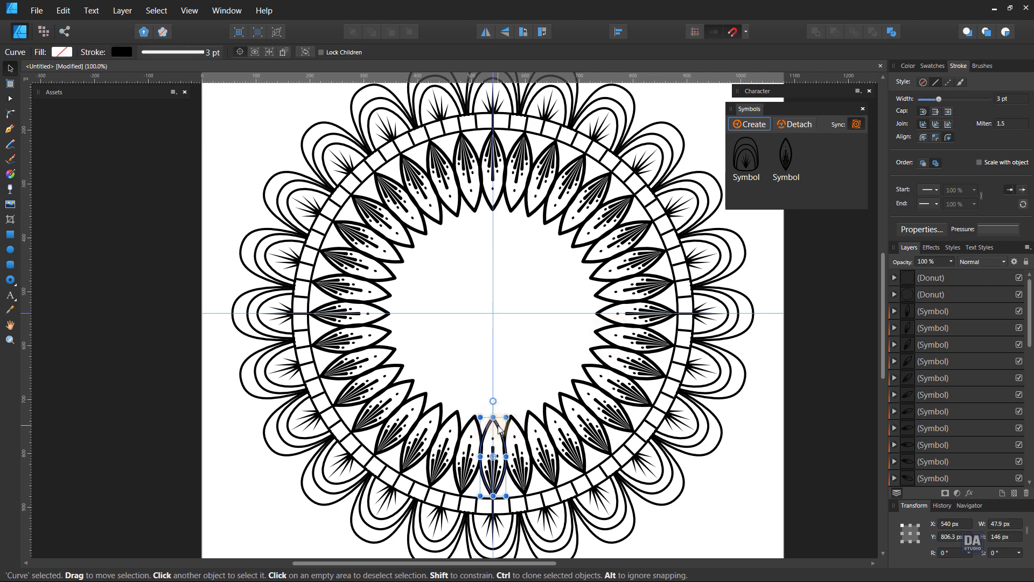
click(998, 99)
scroll(1004, 100, down, 1)
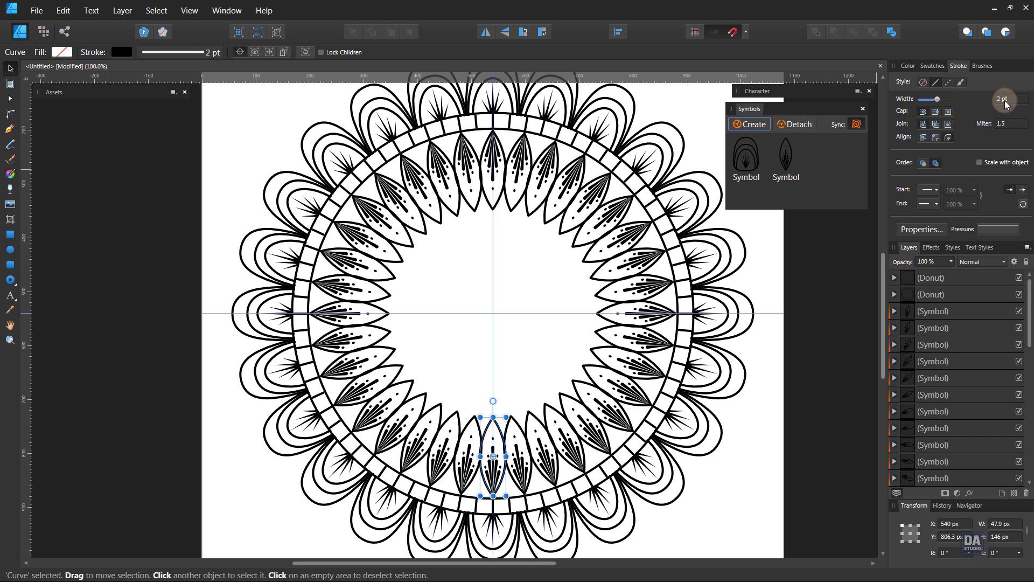
click(780, 409)
Step: Narrow the outline curve of the lowest leaf symmetrically to a width of about 42.4 px
key(ctrl+space)
drag(542, 386, 413, 342)
drag(543, 349, 530, 351)
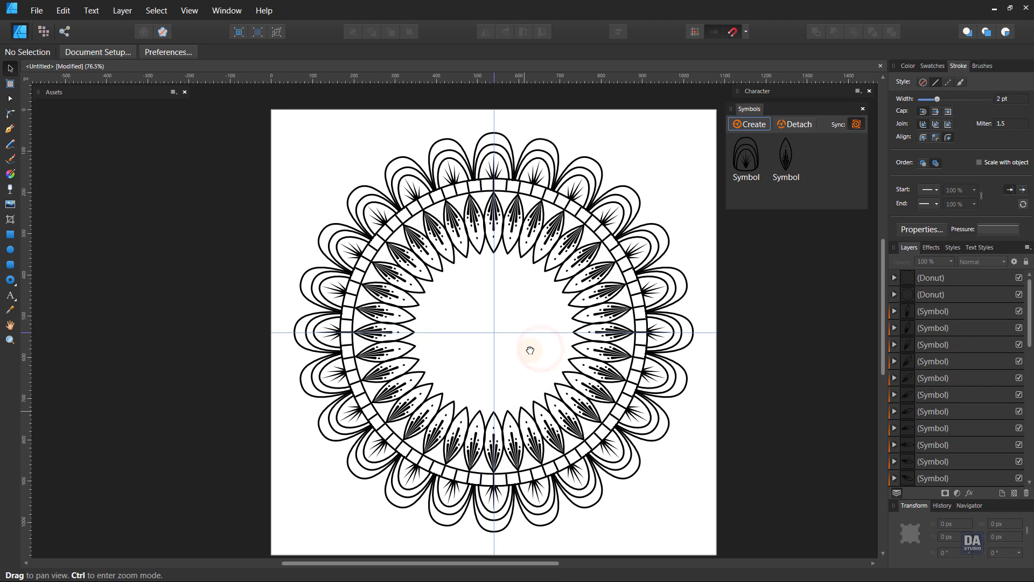
key(ctrl+space)
drag(485, 458, 789, 389)
click(521, 354)
double_click(520, 354)
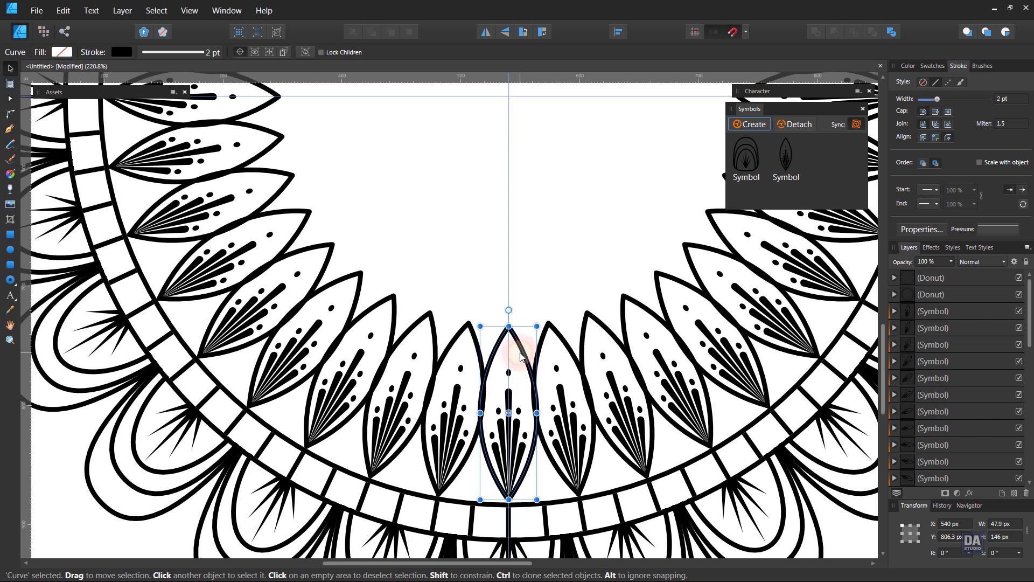
drag(536, 413, 533, 414)
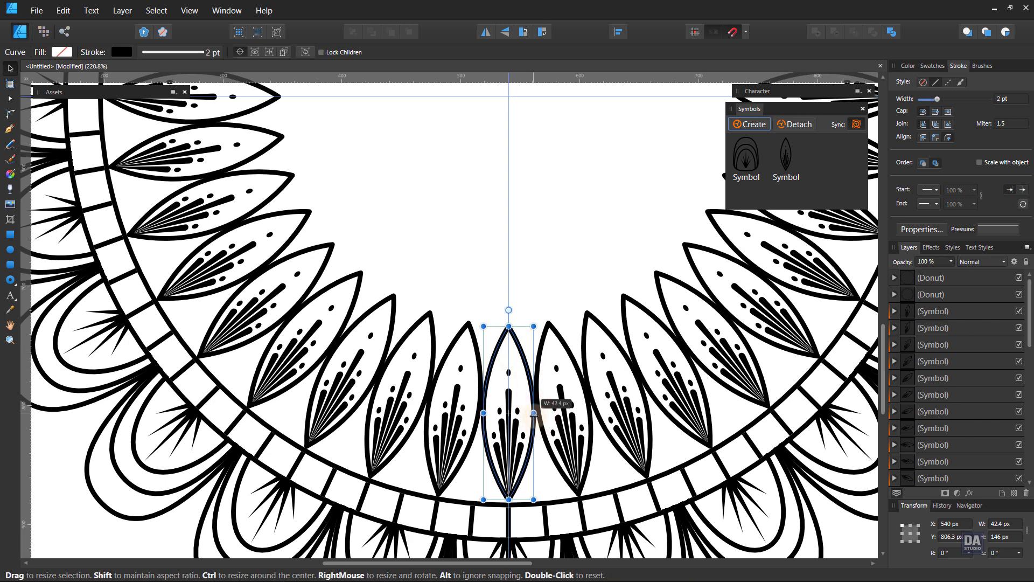
click(542, 287)
Step: Lengthen the outline curve of the lowest leaf slightly by extending its tip toward the mandala's centre
key(ctrl+space)
drag(600, 349, 215, 299)
drag(557, 308, 344, 307)
drag(561, 294, 502, 383)
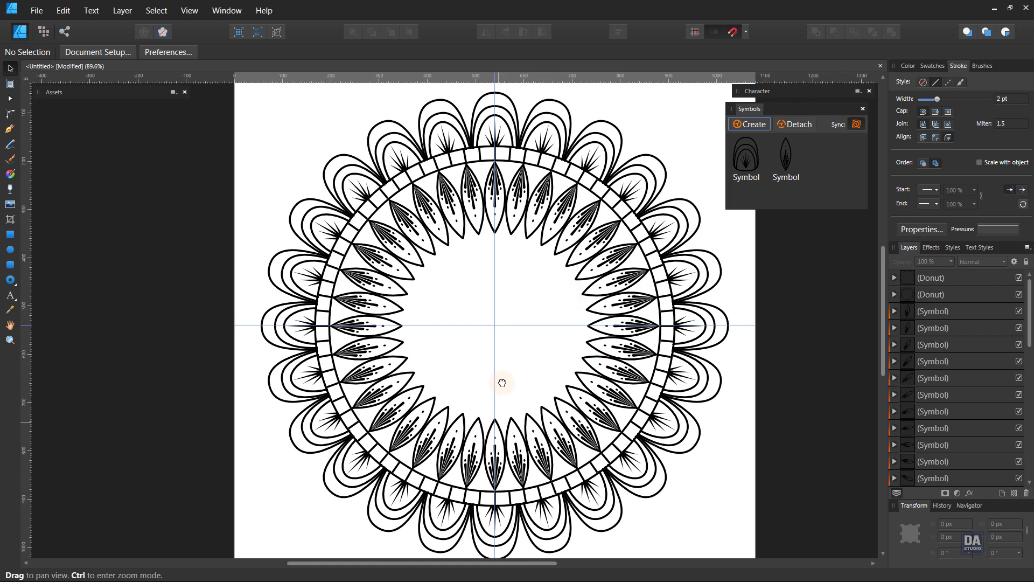
click(499, 429)
click(498, 431)
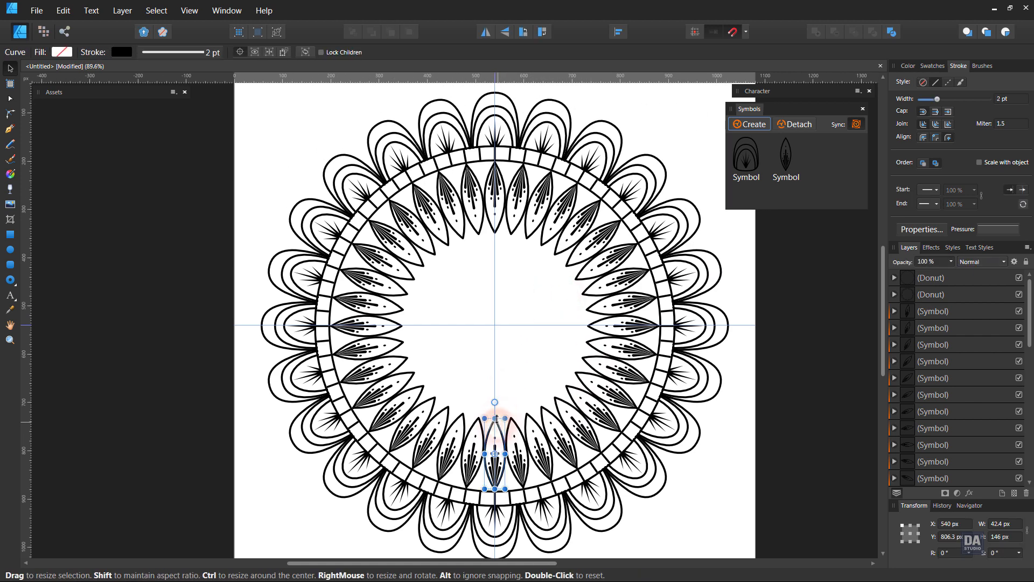
drag(494, 418, 495, 414)
click(517, 378)
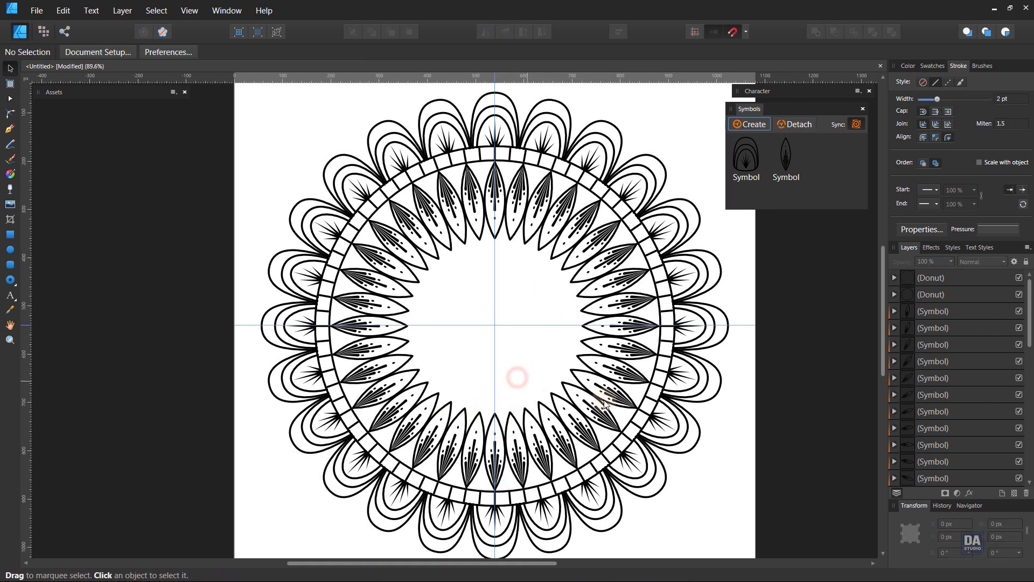
mouse_move(650, 409)
mouse_down()
mouse_move(621, 414)
mouse_move(649, 418)
mouse_up()
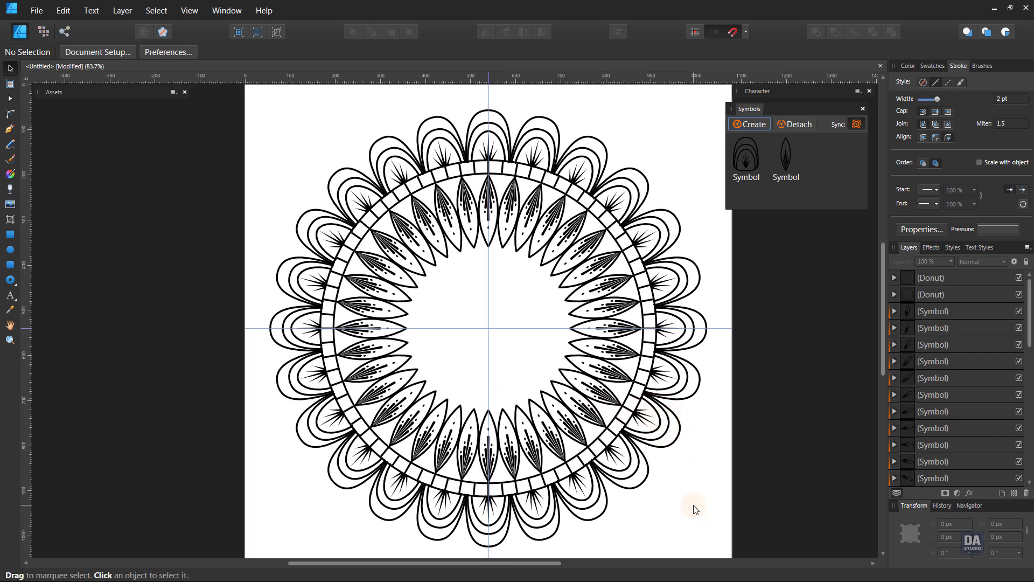
Step: Group all 36 leaf symbols of the inner ring into one group
click(923, 315)
scroll(929, 344, down, 10)
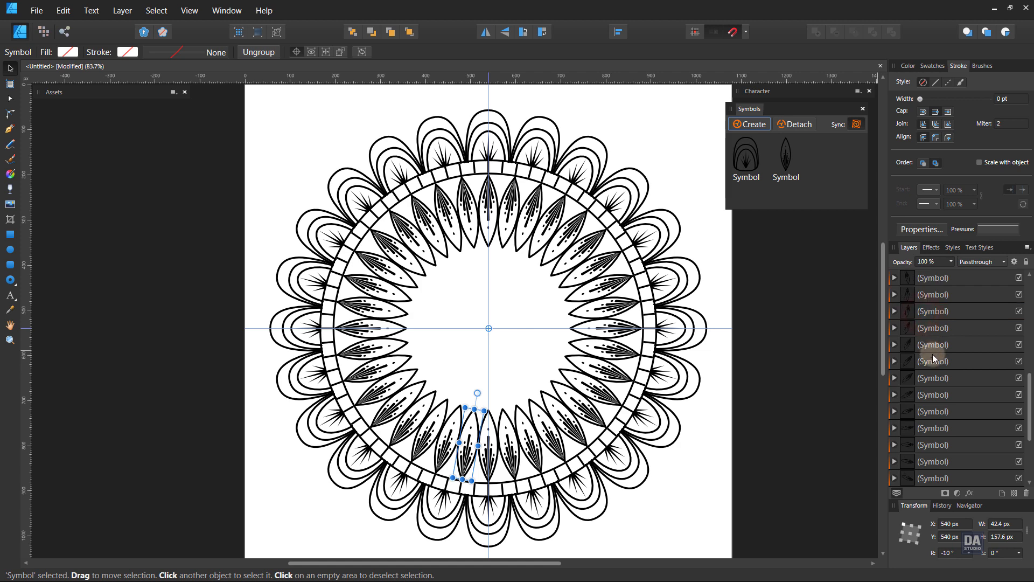
shift+click(938, 478)
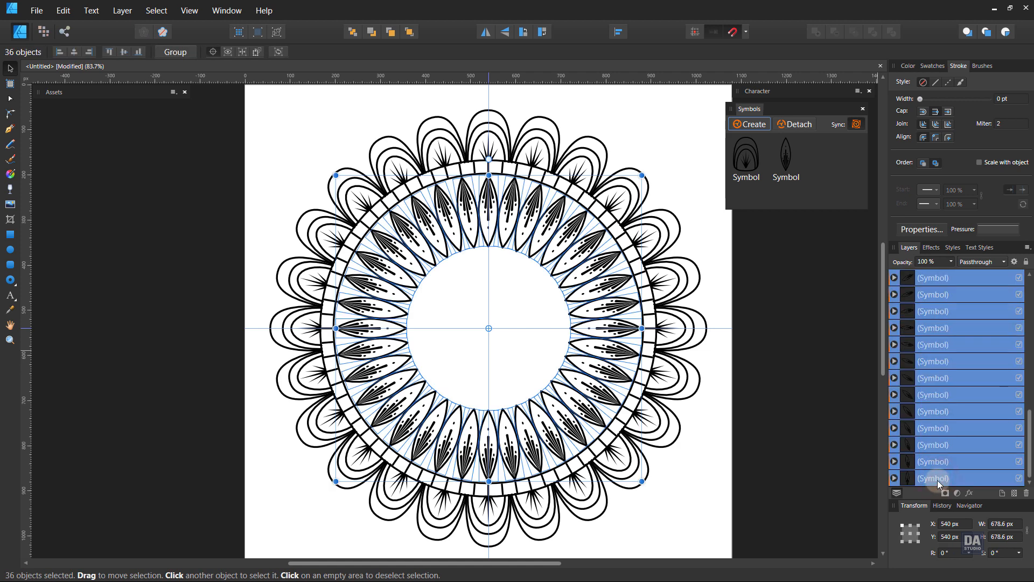
right_click(938, 480)
click(923, 337)
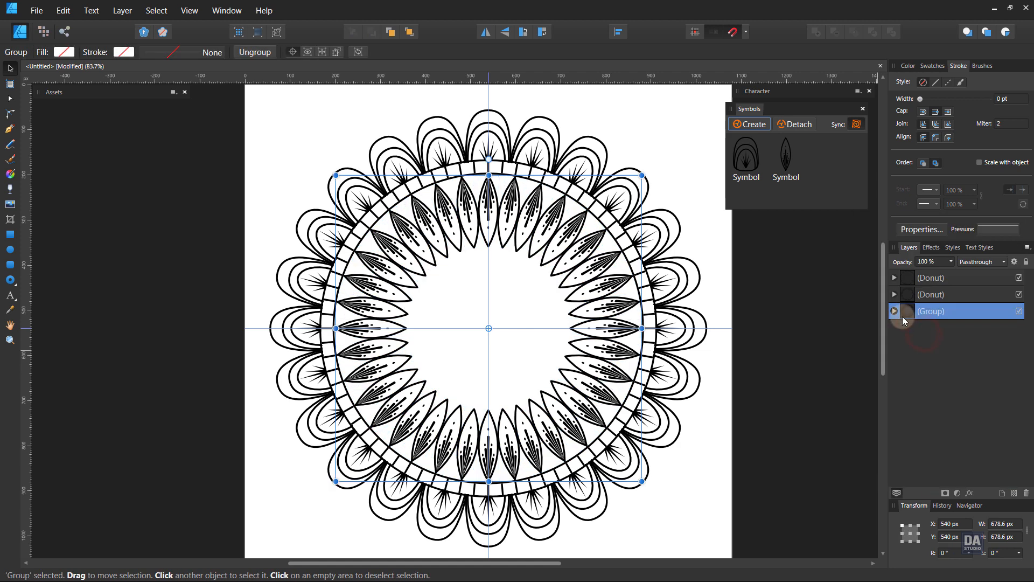
click(850, 353)
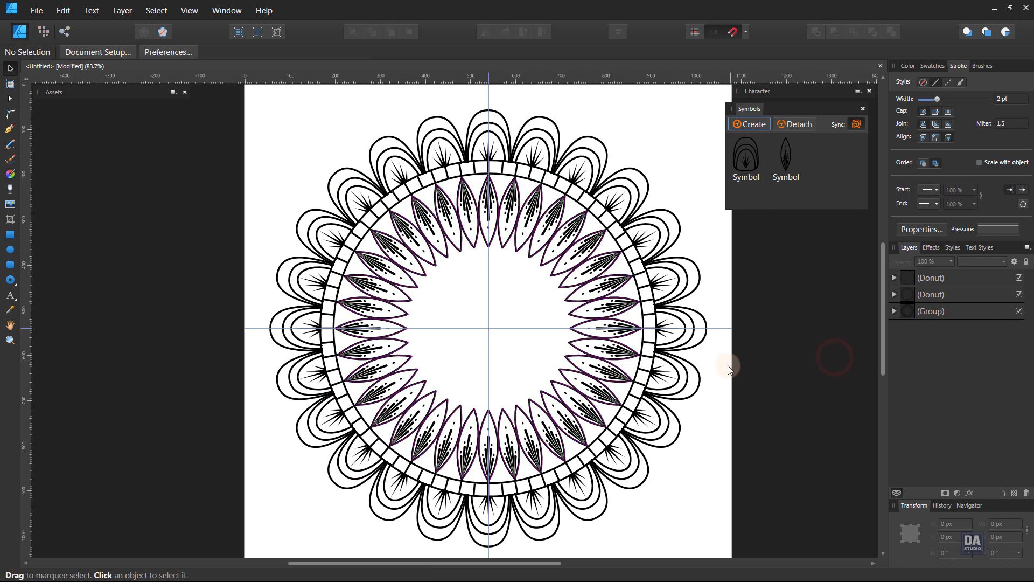
Step: Draw a circle about 4.4 px wide on the vertical guide just below the top leaf's tip, with black fill and no stroke
scroll(512, 419, down, 1)
drag(550, 430, 539, 421)
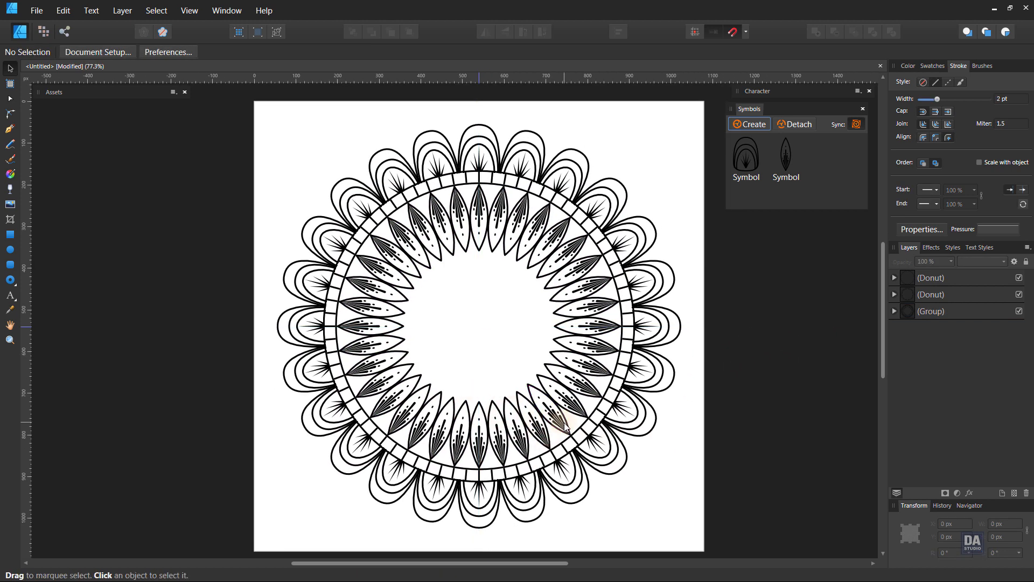
drag(651, 471, 648, 468)
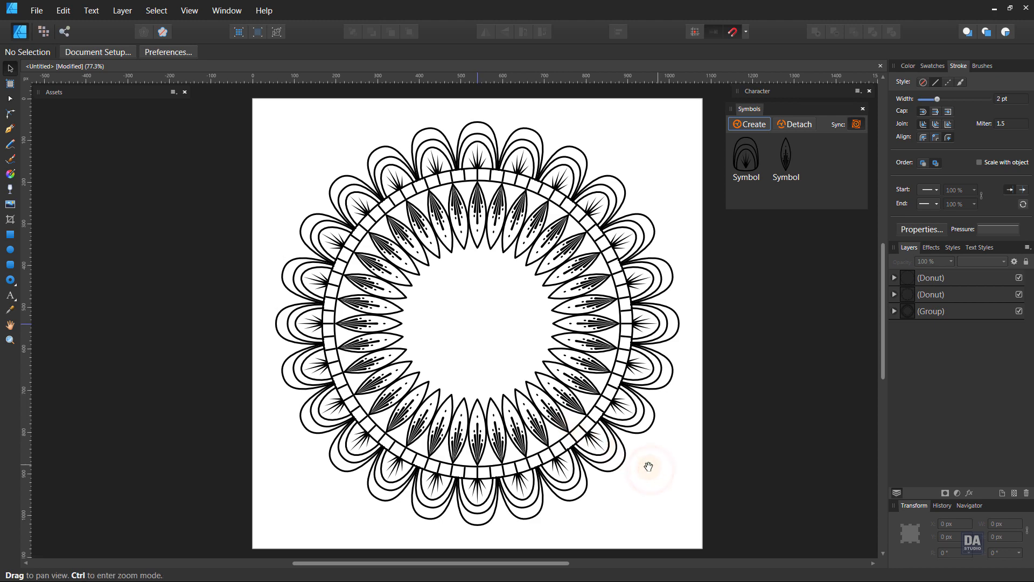
drag(441, 291, 709, 319)
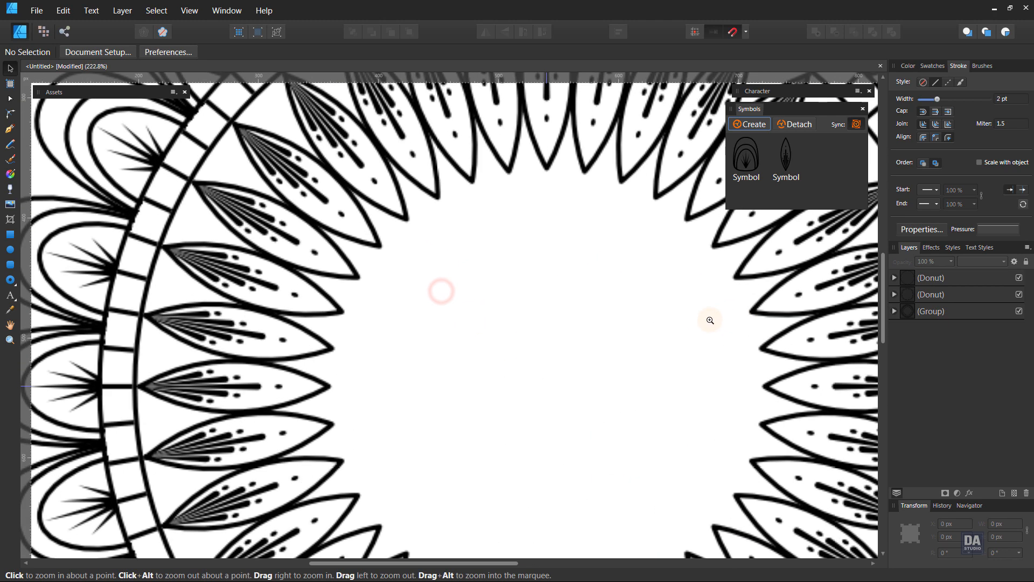
drag(550, 272, 456, 249)
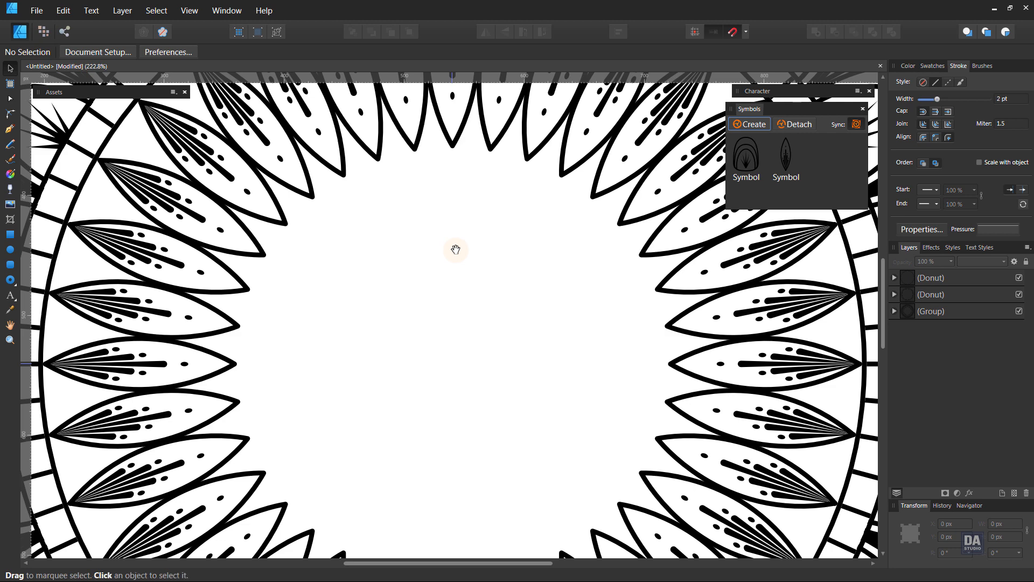
click(10, 250)
scroll(468, 161, up, 2)
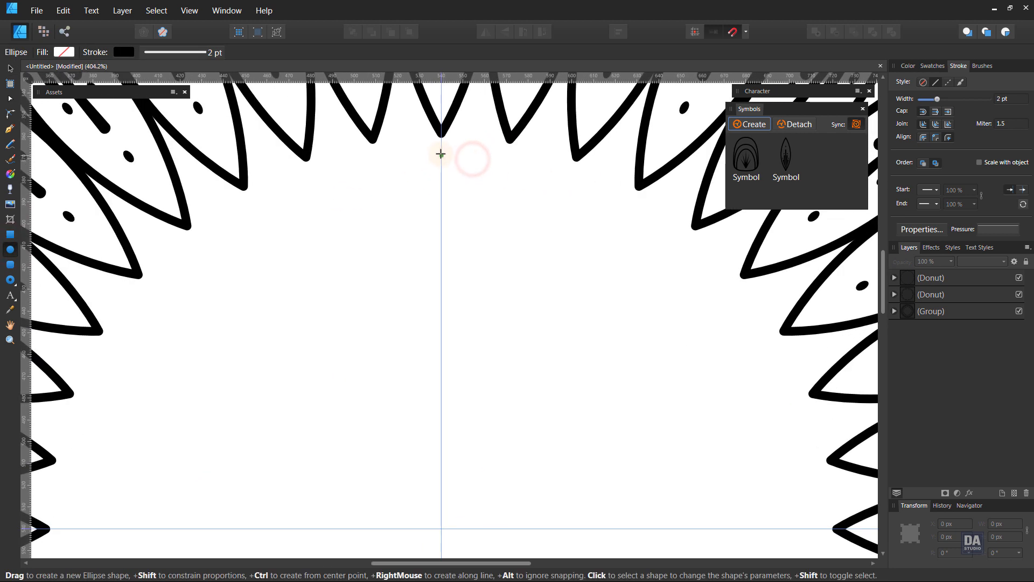
drag(441, 154, 452, 163)
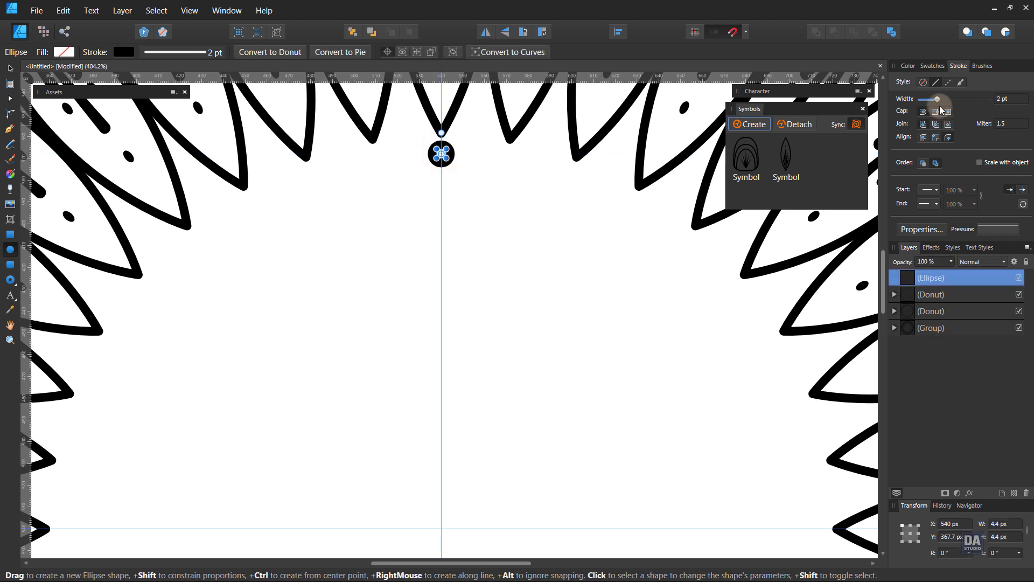
click(933, 66)
click(915, 88)
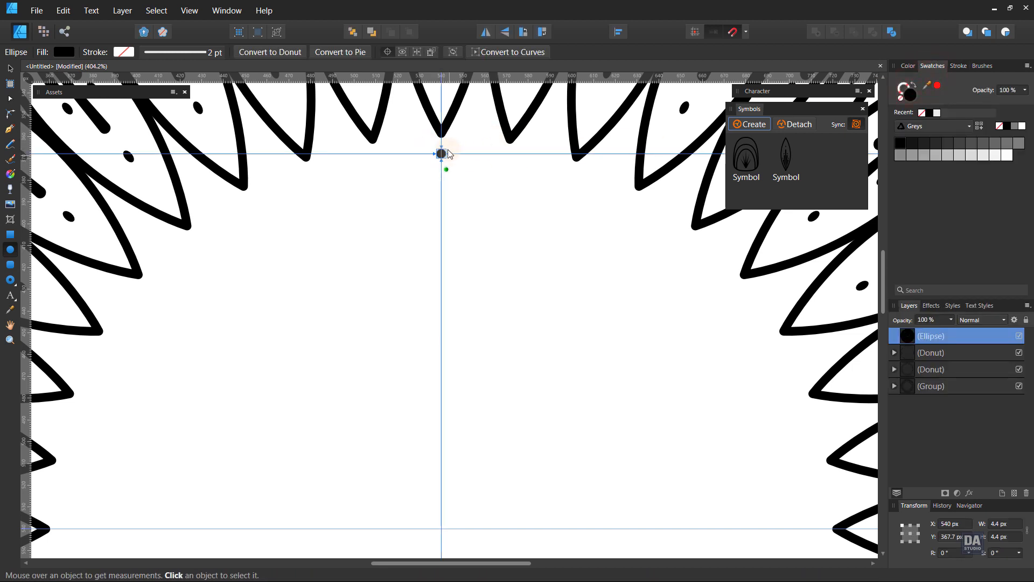
Step: Enlarge the black dot below the top leaf's tip from its centre to about 6.1 px wide
scroll(448, 151, up, 3)
mouse_move(443, 176)
mouse_down()
mouse_move(452, 185)
mouse_move(184, 112)
mouse_up()
key(ctrl+space)
drag(510, 258, 213, 173)
drag(467, 256, 444, 258)
drag(531, 303, 485, 237)
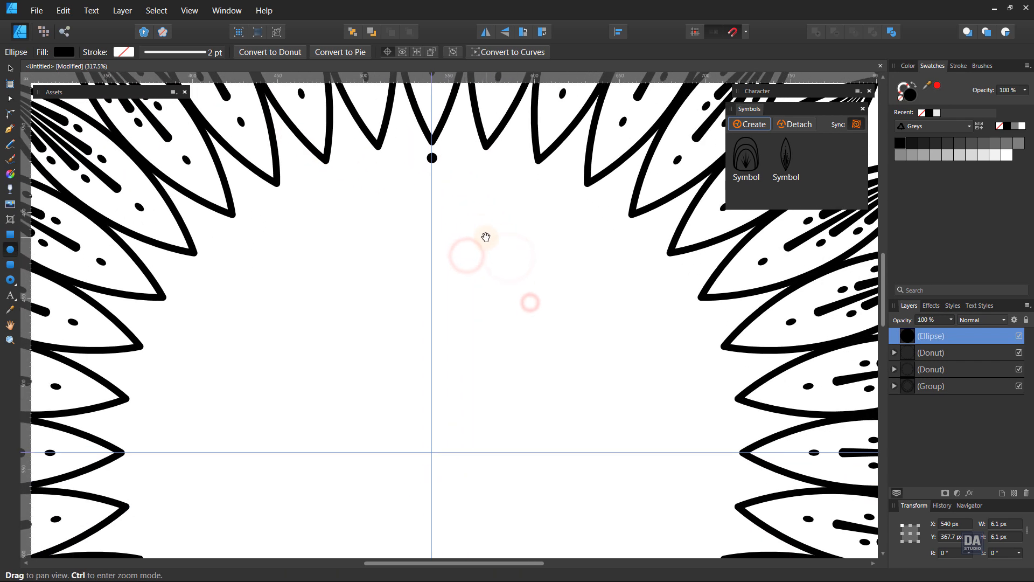
Step: Move the dot's transform origin to the mandala's centre and make a duplicate of the dot rotated by 10°
drag(426, 421, 432, 452)
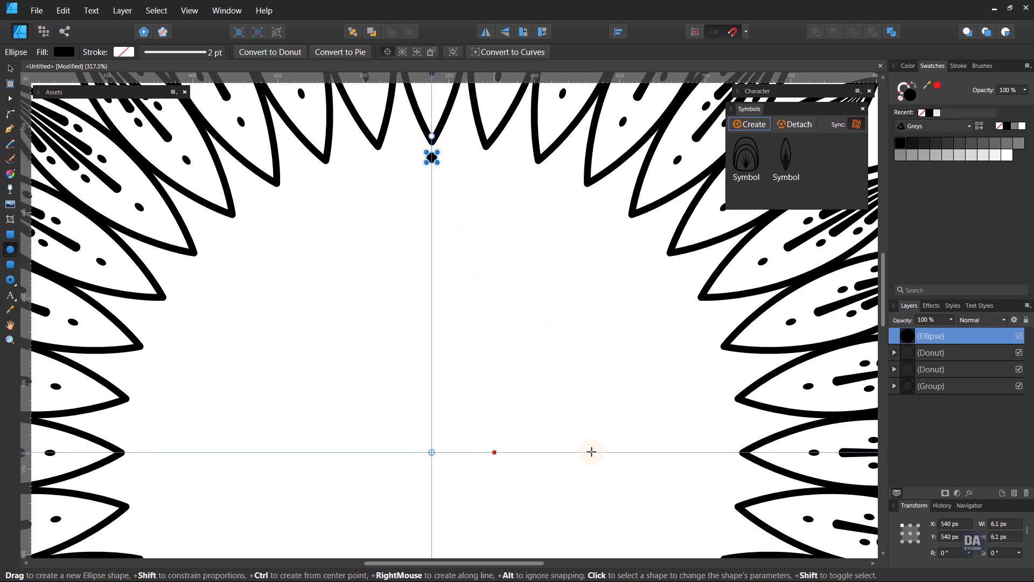
right_click(964, 343)
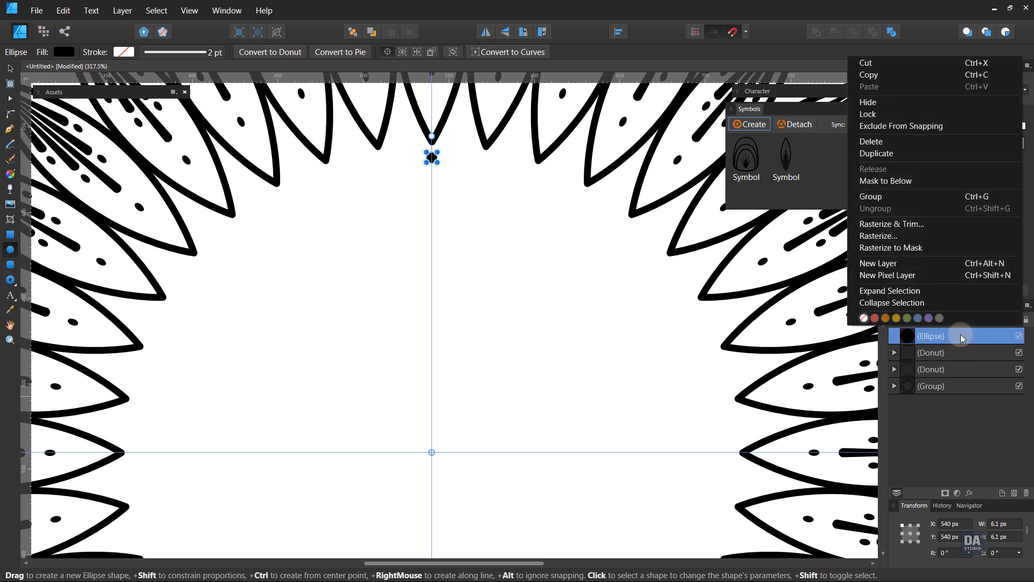
click(919, 155)
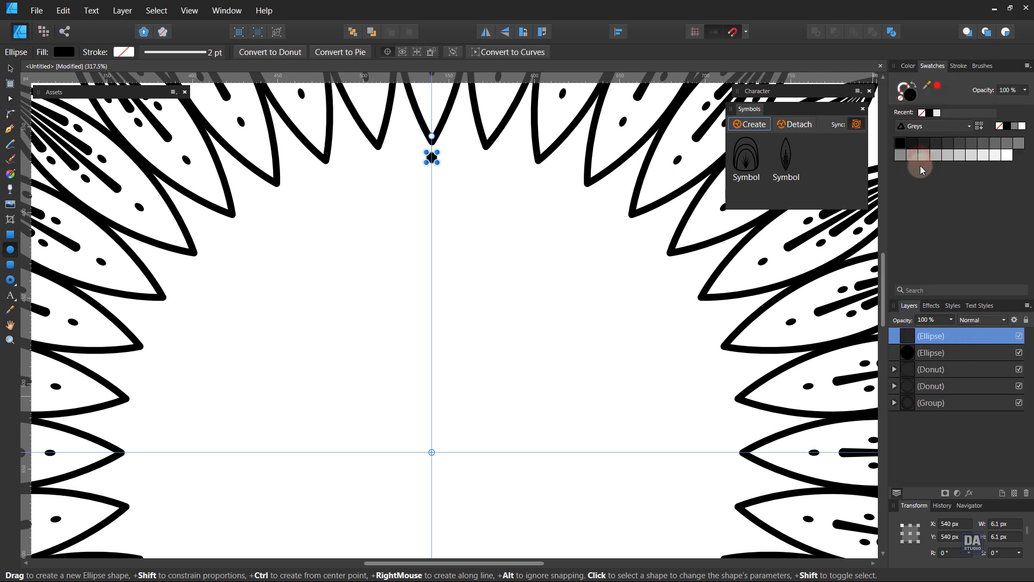
click(949, 555)
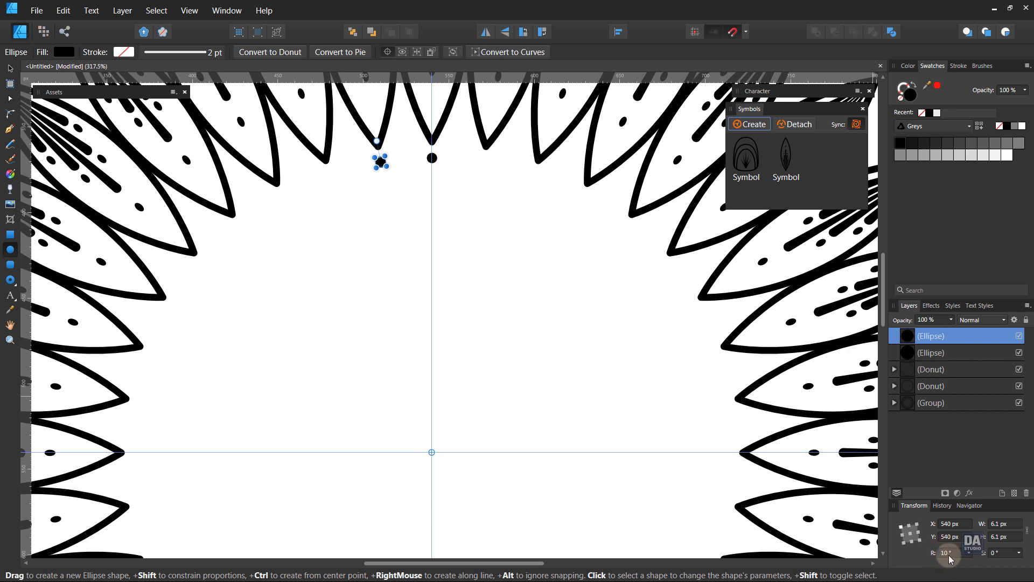
Step: Repeat the rotated duplication of the dot in 10° increments until every inner leaf tip has a dot
key(ctrl+j)
key(ctrl+j)
key(ctrl+j)
key(ctrl+j)
key(ctrl+j)
key(ctrl+j)
key(ctrl+j)
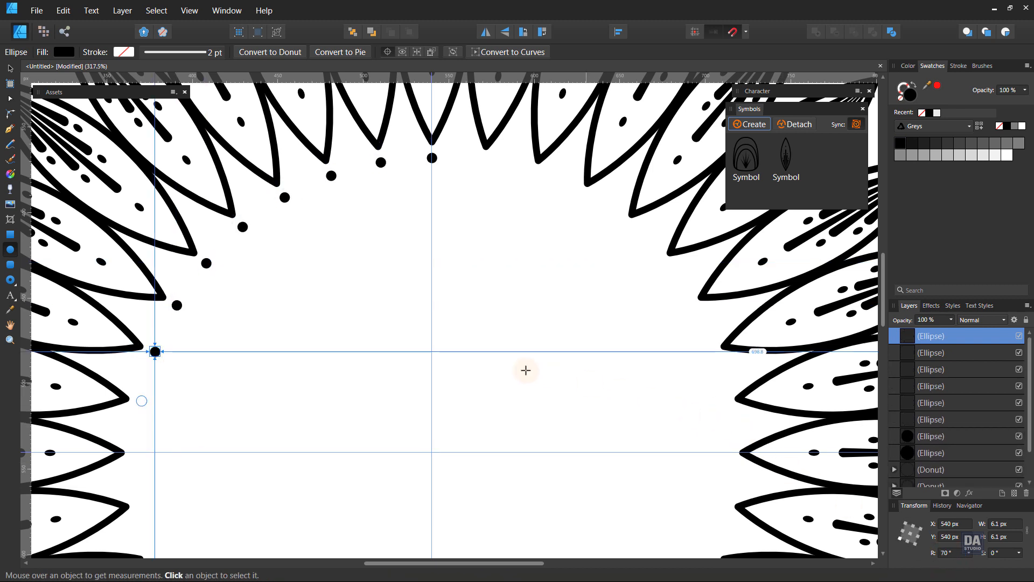
scroll(412, 366, down, 5)
key(ctrl+j)
key(ctrl+j)
key(ctrl+j)
key(ctrl+j)
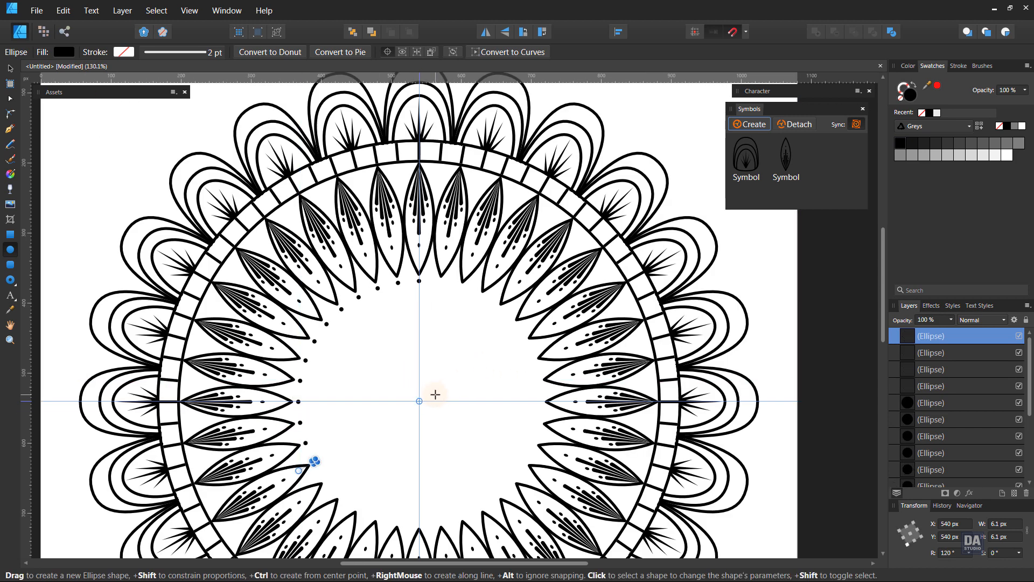
key(ctrl+j)
key(ctrl+j)
key(ctrl+j)
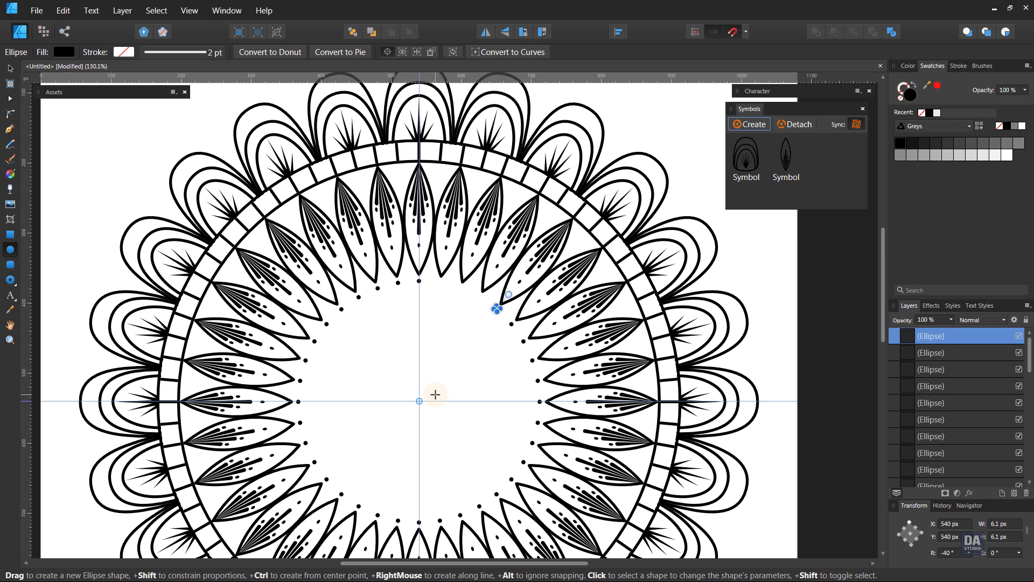
key(ctrl+j)
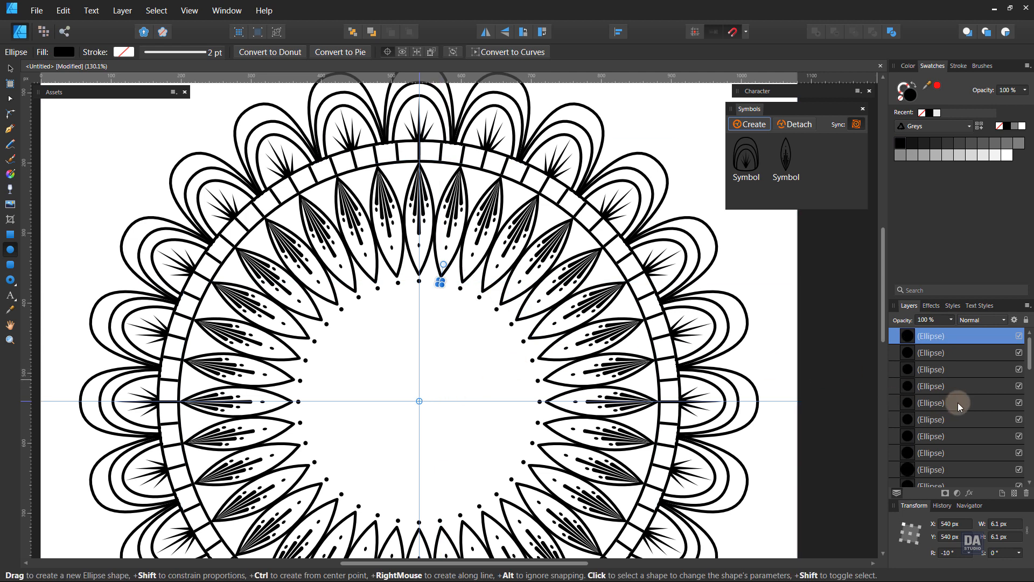
Step: Group the ring of dot ellipses inside the leaf tips
scroll(958, 405, down, 5)
scroll(958, 407, down, 1)
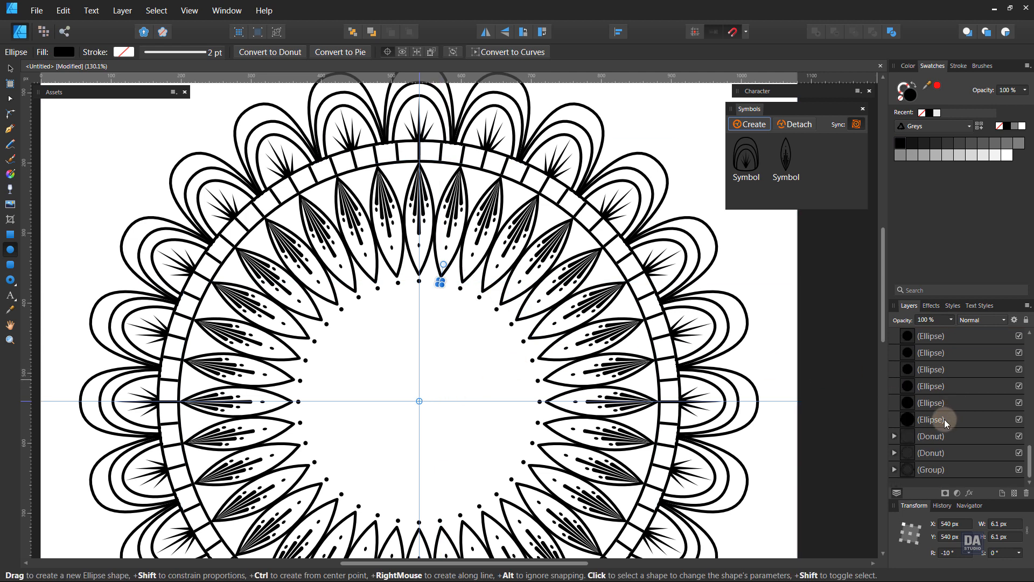
shift+click(945, 419)
right_click(945, 419)
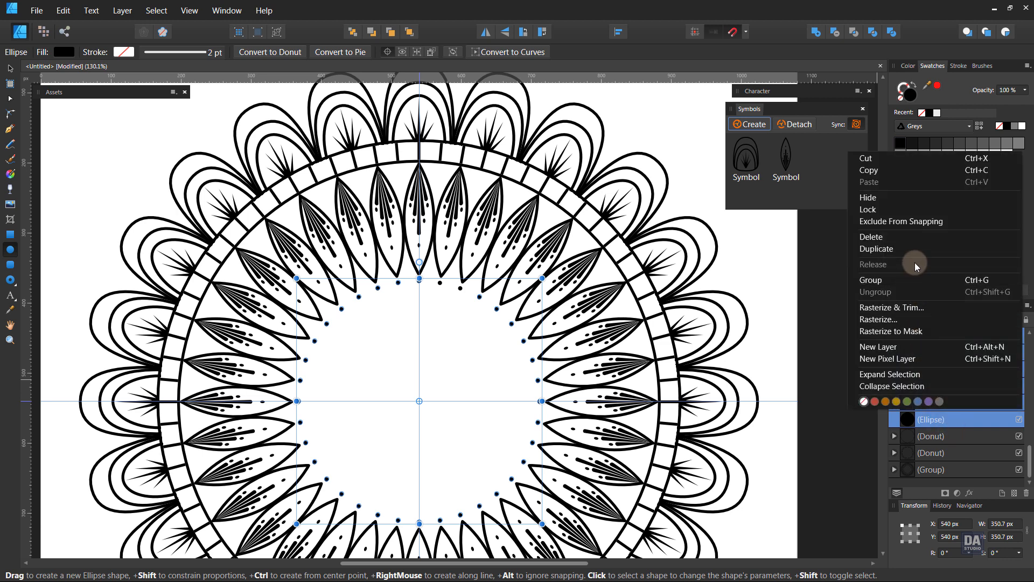
click(914, 278)
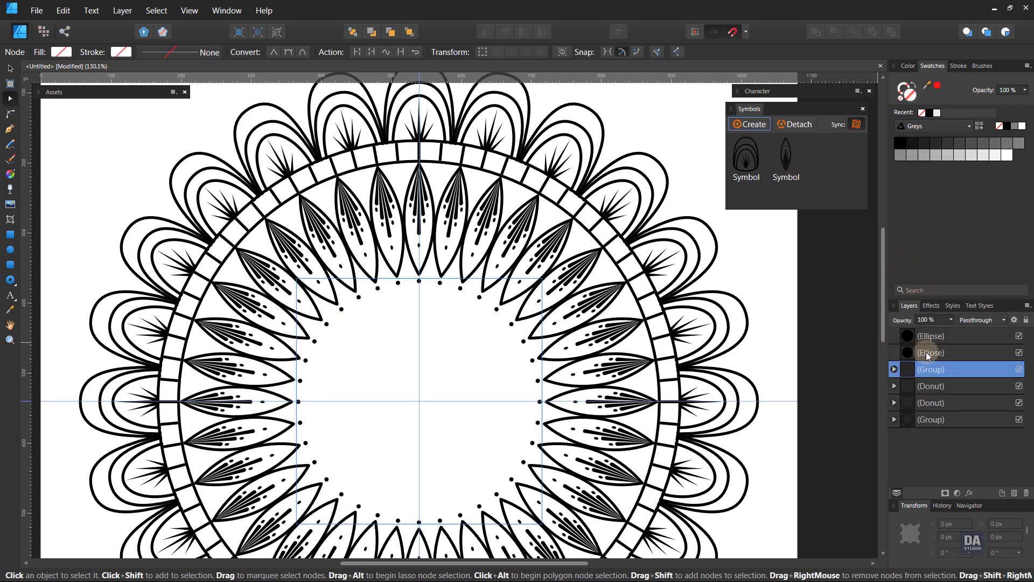
Step: Move the two ungrouped ellipses into the group of dots and clear the selection
click(941, 331)
shift+click(943, 352)
drag(942, 352, 943, 369)
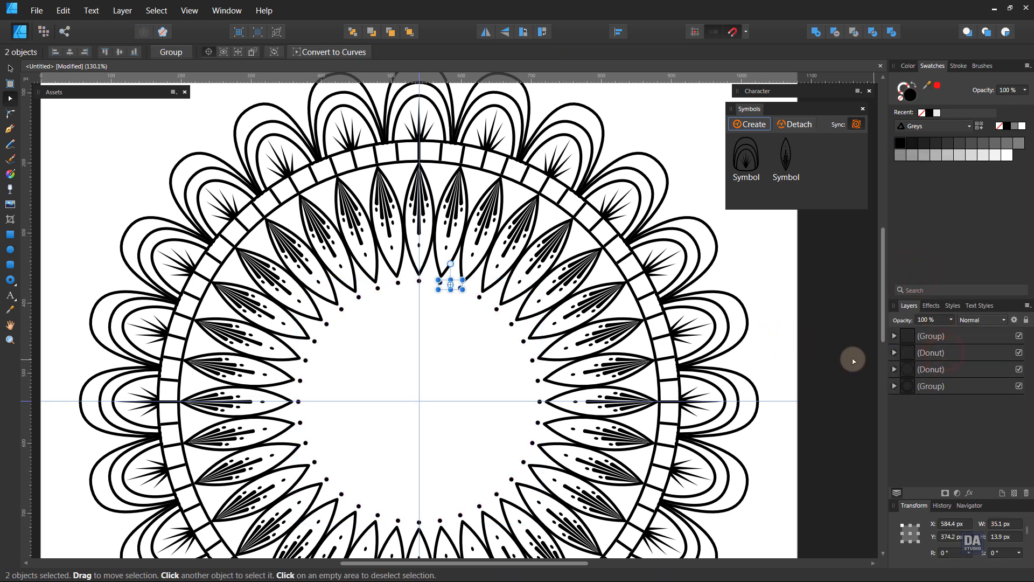
click(774, 362)
key(z)
alt+click(463, 423)
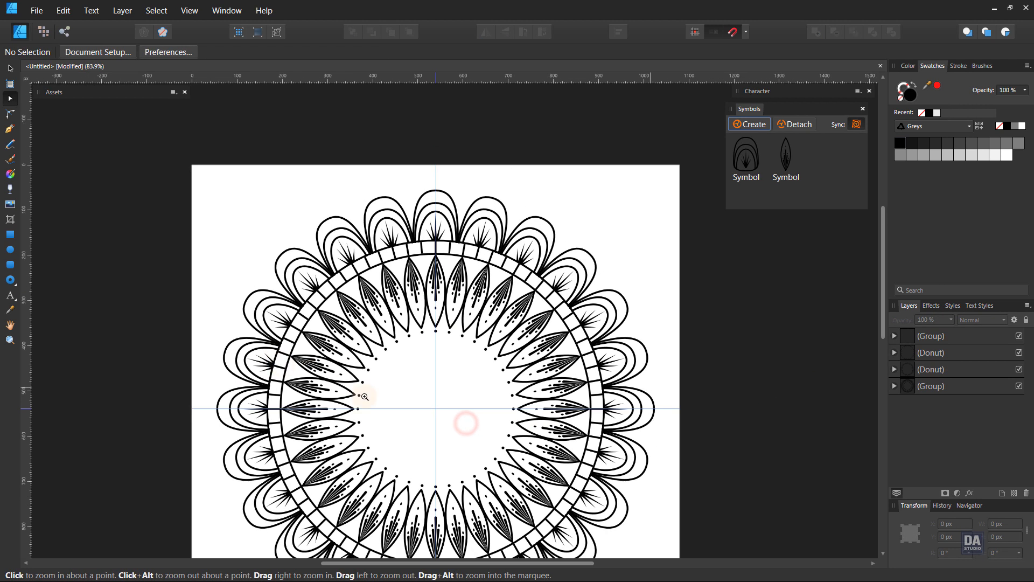
drag(517, 431, 505, 341)
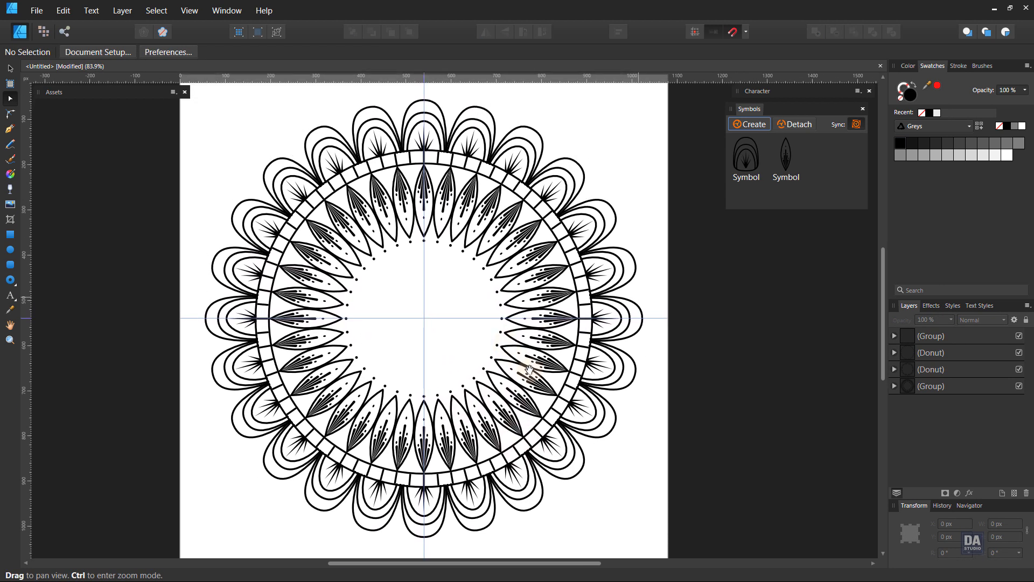